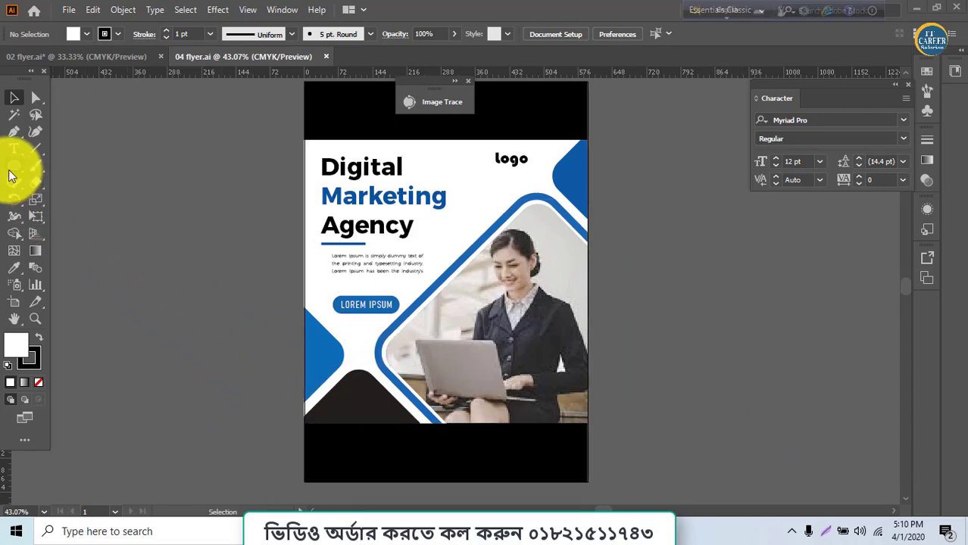
Step: Draw a white rounded rectangle rotated about 45° with strongly rounded corners, enlarged over the flyer's lower part
{"action": "left_click_drag", "start_coordinate": [10, 174], "coordinate": [57, 188]}
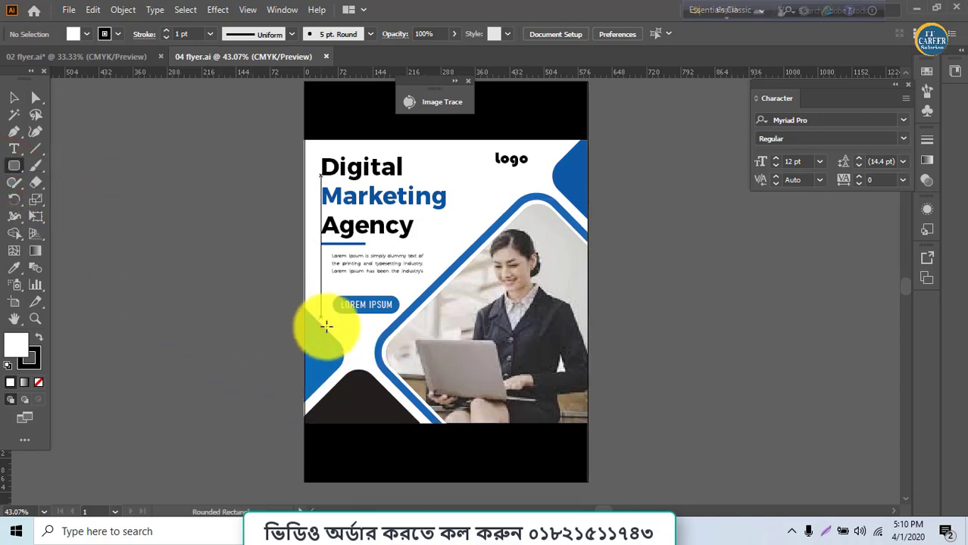
{"action": "mouse_move", "coordinate": [372, 349]}
{"action": "left_mouse_down"}
{"action": "mouse_move", "coordinate": [604, 432]}
{"action": "mouse_move", "coordinate": [613, 458]}
{"action": "mouse_move", "coordinate": [595, 375]}
{"action": "left_mouse_up"}
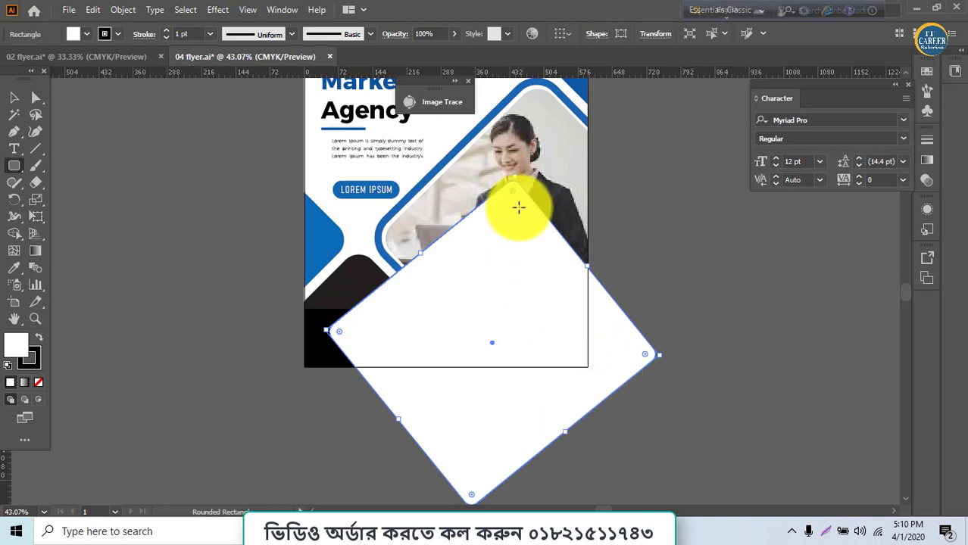
{"action": "left_click_drag", "start_coordinate": [512, 210], "coordinate": [506, 231]}
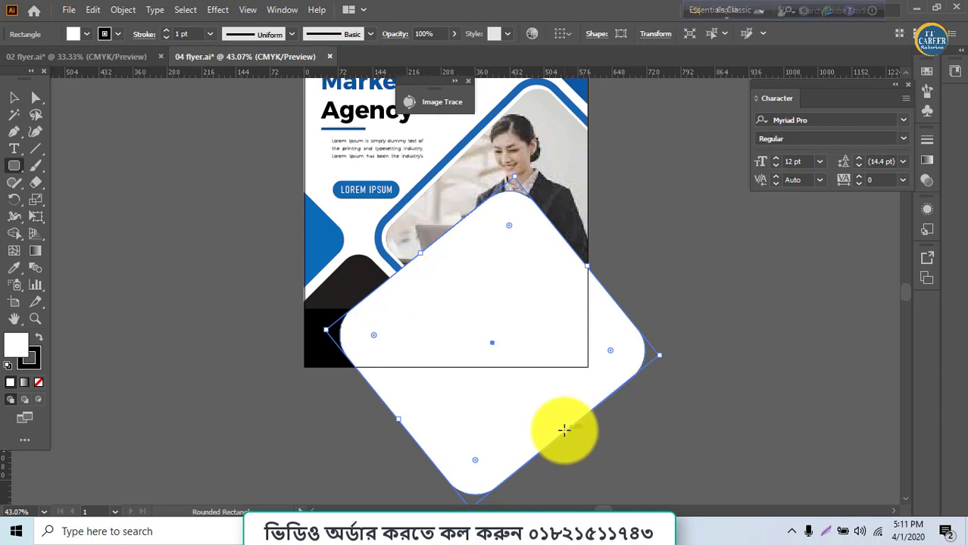
{"action": "mouse_move", "coordinate": [566, 434]}
{"action": "left_mouse_down"}
{"action": "mouse_move", "coordinate": [598, 462]}
{"action": "mouse_move", "coordinate": [615, 342]}
{"action": "left_mouse_up"}
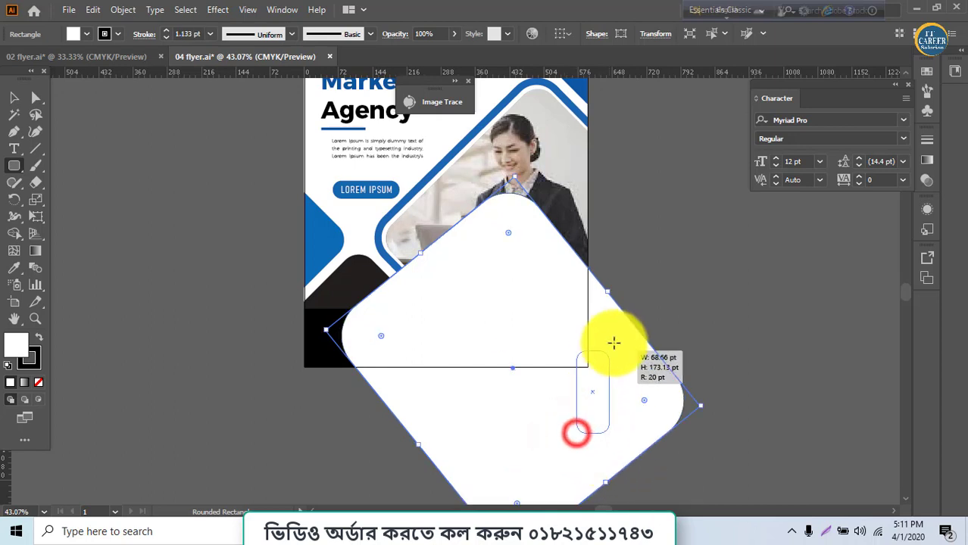
{"action": "key", "text": "ctrl+z"}
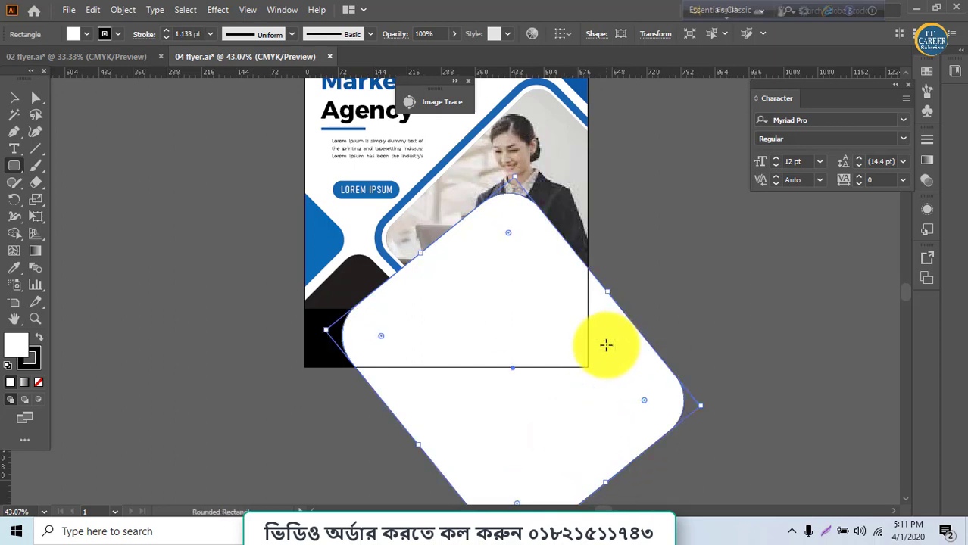
{"action": "left_click_drag", "start_coordinate": [595, 400], "coordinate": [640, 307]}
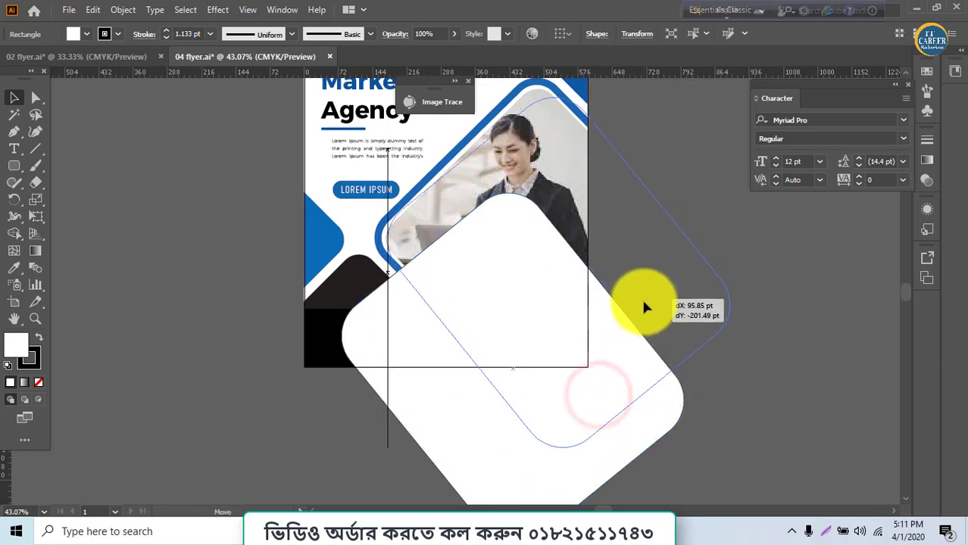
Step: Move, tilt and scale the white rounded rectangle so it nests just inside the blue rounded frame
{"action": "left_click_drag", "start_coordinate": [640, 305], "coordinate": [640, 305]}
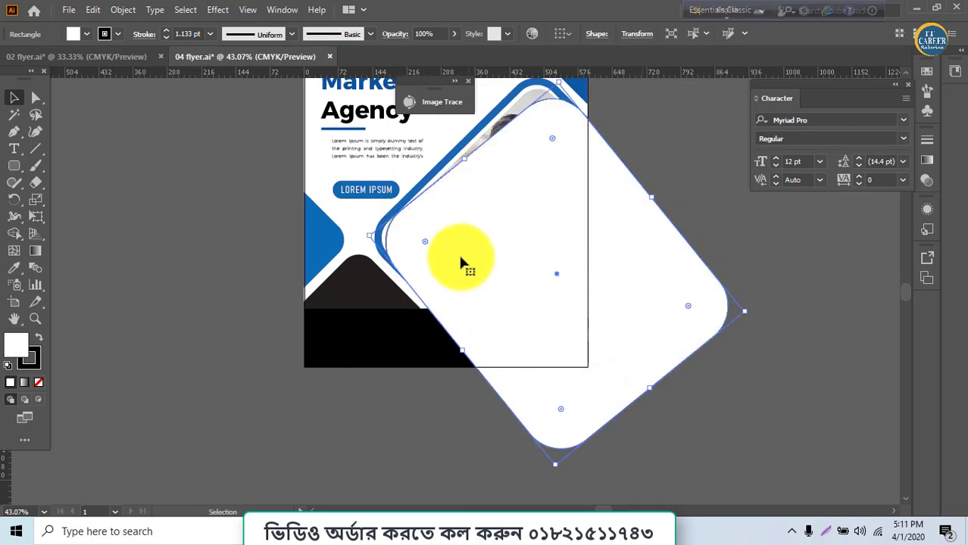
{"action": "mouse_move", "coordinate": [427, 241]}
{"action": "left_mouse_down"}
{"action": "mouse_move", "coordinate": [508, 269]}
{"action": "mouse_move", "coordinate": [501, 264]}
{"action": "left_mouse_up"}
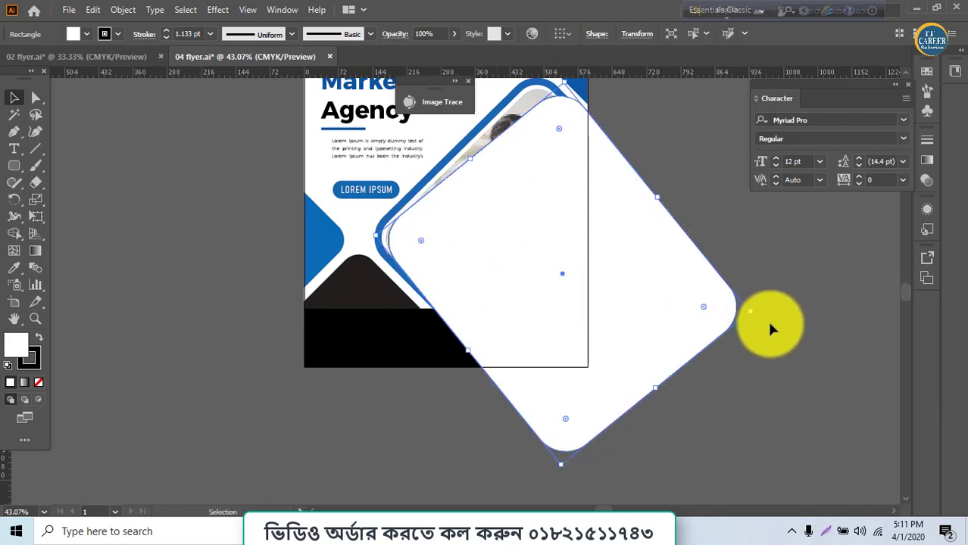
{"action": "mouse_move", "coordinate": [758, 315]}
{"action": "left_mouse_down"}
{"action": "mouse_move", "coordinate": [758, 297]}
{"action": "mouse_move", "coordinate": [698, 304]}
{"action": "mouse_move", "coordinate": [698, 293]}
{"action": "left_mouse_up"}
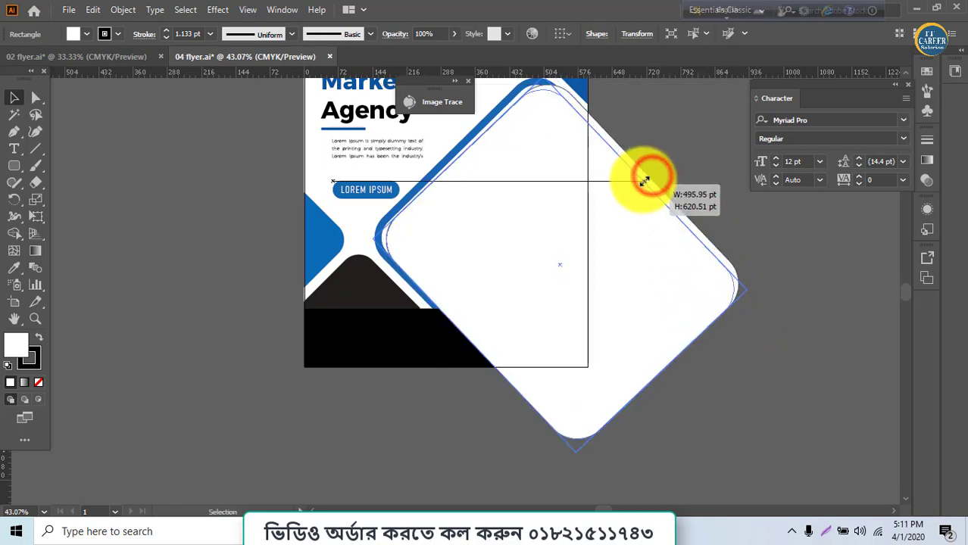
{"action": "left_click_drag", "start_coordinate": [651, 177], "coordinate": [637, 182]}
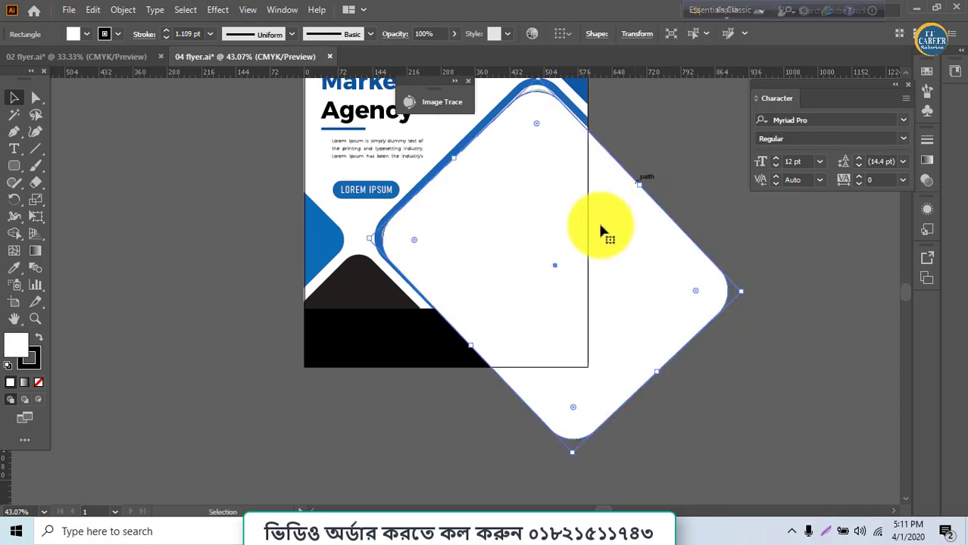
{"action": "left_click_drag", "start_coordinate": [474, 352], "coordinate": [475, 349]}
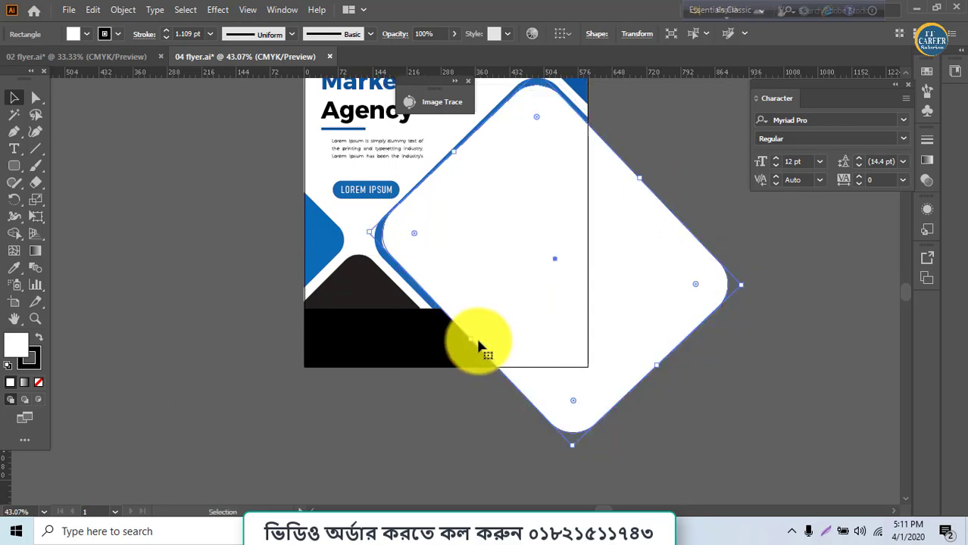
{"action": "left_click_drag", "start_coordinate": [513, 237], "coordinate": [514, 242]}
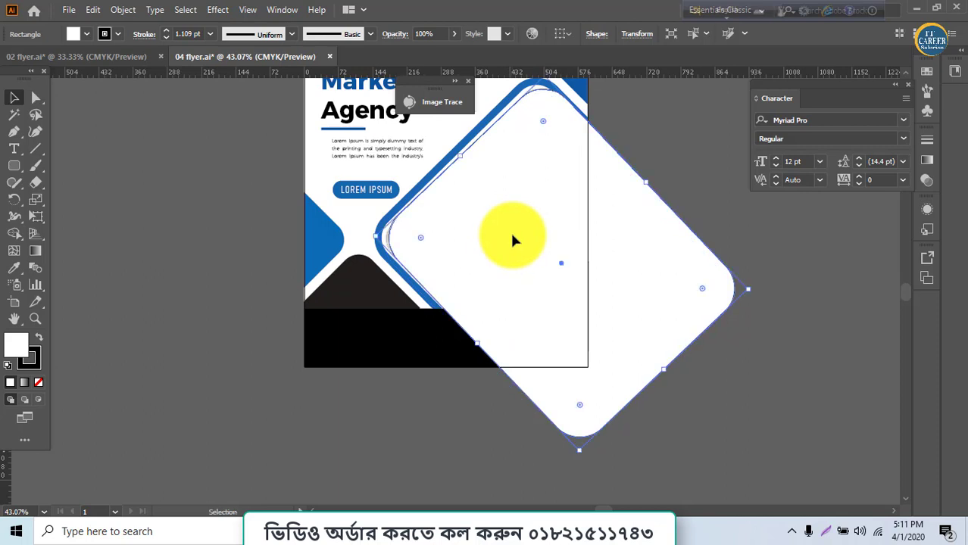
Step: Set the rounded rectangle's fill to None and refine its size and corner rounding to the frame
{"action": "left_click", "coordinate": [39, 383]}
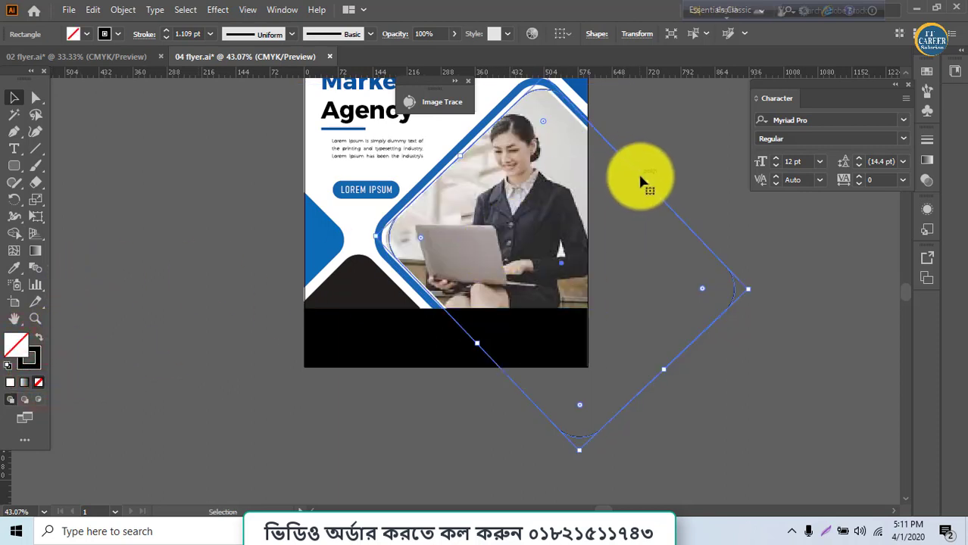
{"action": "left_click_drag", "start_coordinate": [647, 182], "coordinate": [642, 186]}
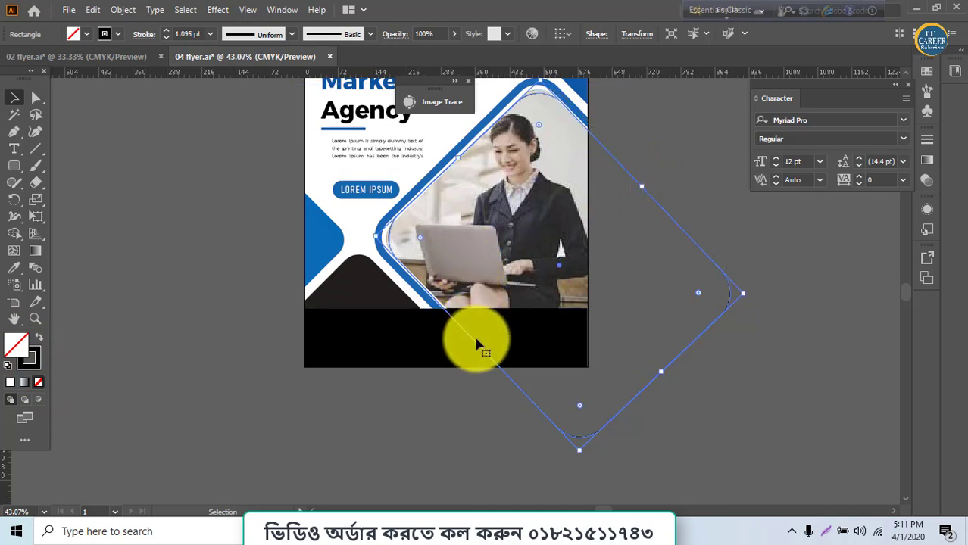
{"action": "left_click_drag", "start_coordinate": [478, 345], "coordinate": [481, 341]}
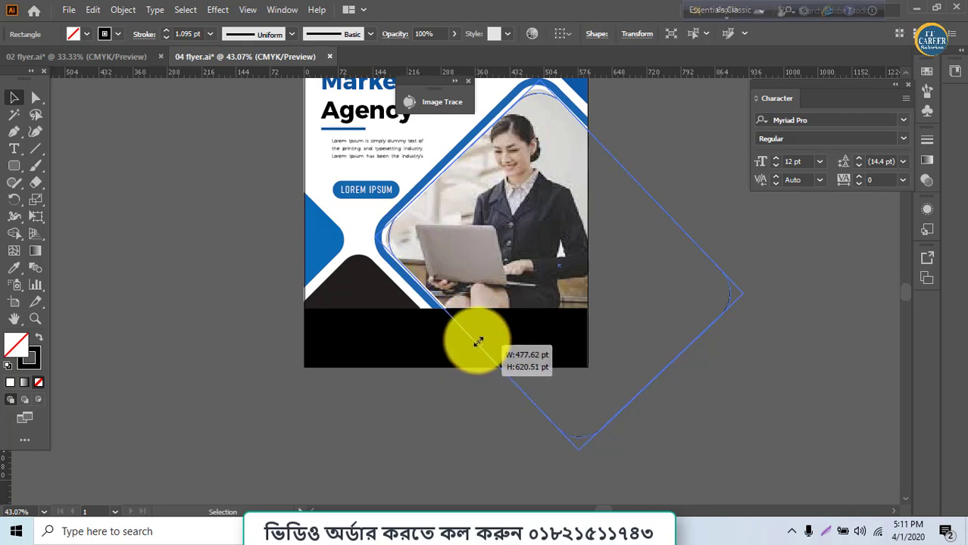
{"action": "left_click_drag", "start_coordinate": [480, 341], "coordinate": [477, 343]}
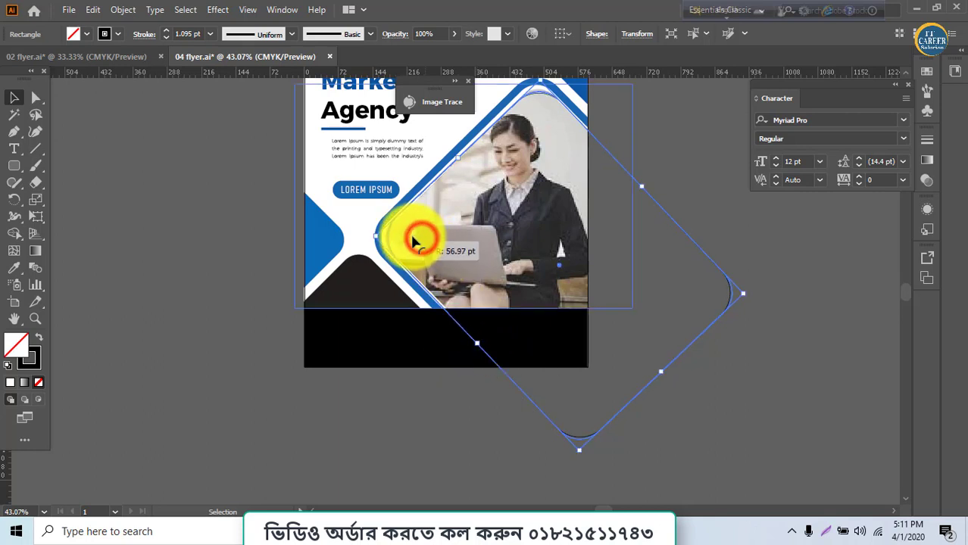
{"action": "left_click_drag", "start_coordinate": [422, 241], "coordinate": [409, 240]}
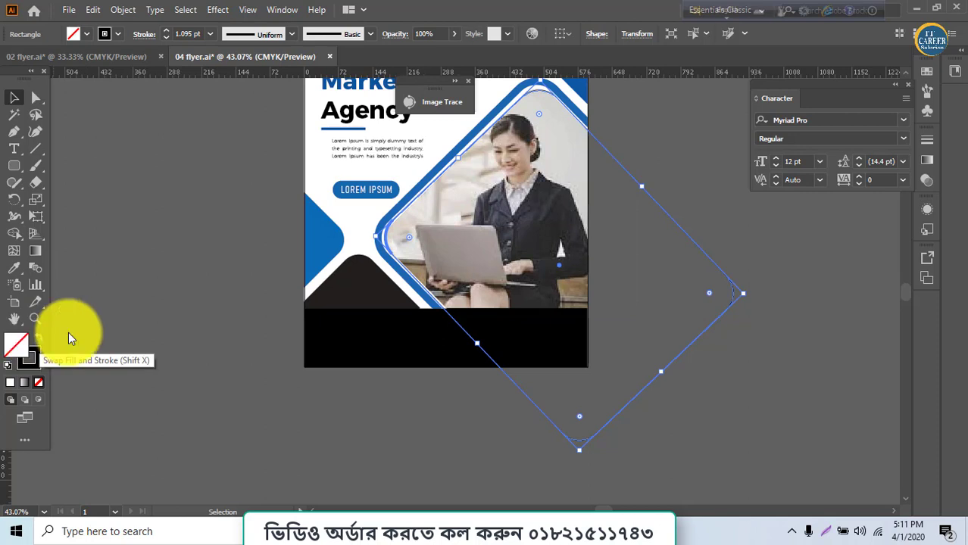
Step: Move the rounded outline to the right of the flyer and clear the selection
{"action": "scroll", "coordinate": [378, 273], "scroll_direction": "up", "scroll_amount": 4}
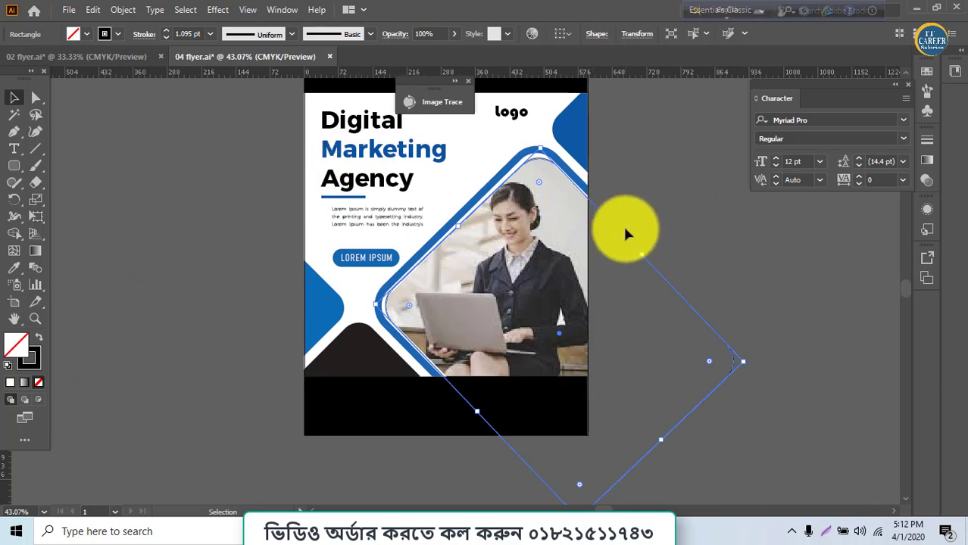
{"action": "left_click_drag", "start_coordinate": [621, 239], "coordinate": [871, 254]}
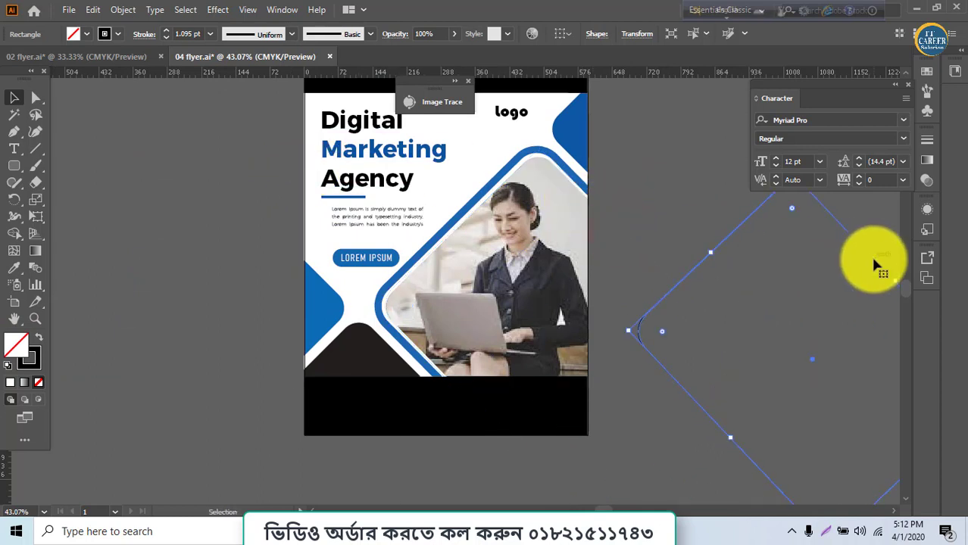
{"action": "left_click", "coordinate": [479, 263]}
{"action": "left_click_drag", "start_coordinate": [242, 91], "coordinate": [574, 416]}
{"action": "left_click", "coordinate": [573, 416]}
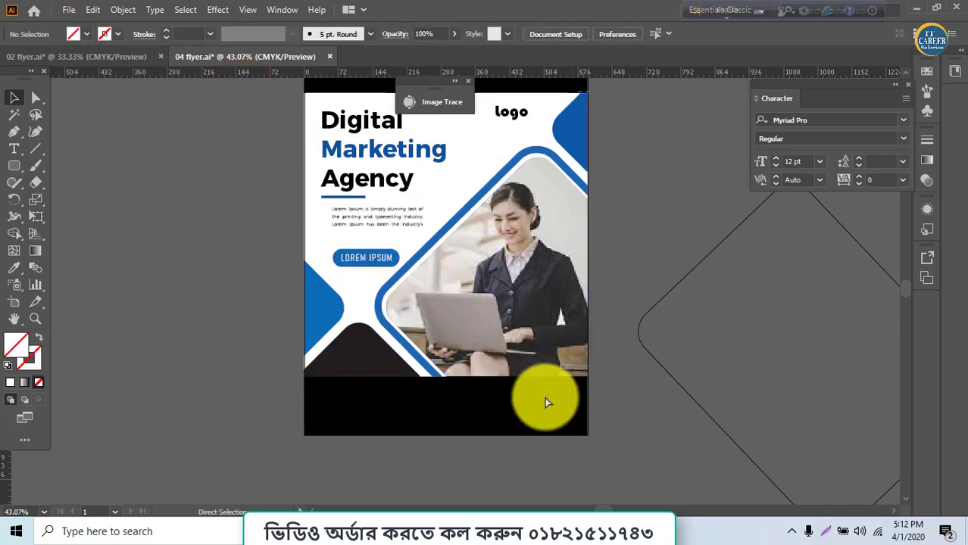
{"action": "left_click", "coordinate": [11, 156]}
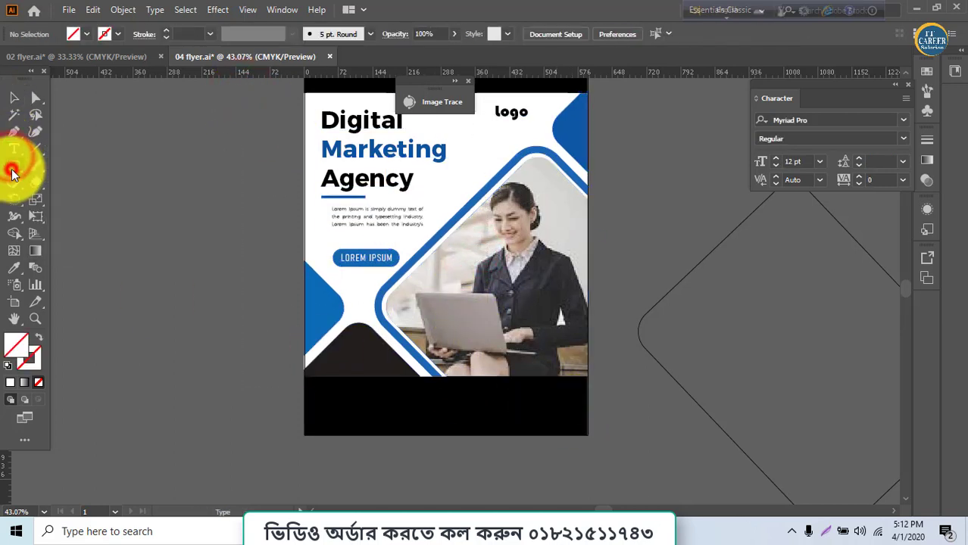
Step: Draw a rectangle from the flyer's top-left corner, spanning its width down to the photo's bottom
{"action": "left_click_drag", "start_coordinate": [11, 165], "coordinate": [129, 160]}
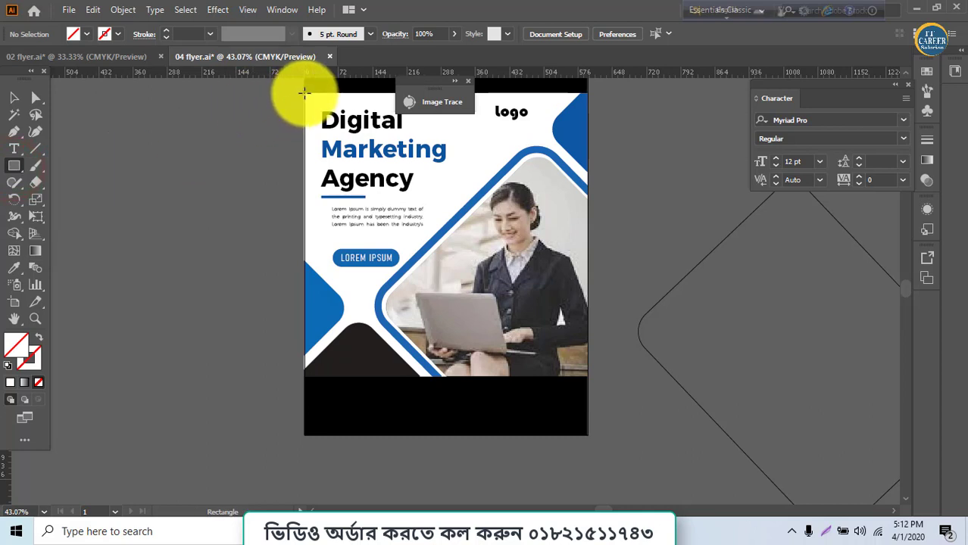
{"action": "left_click_drag", "start_coordinate": [303, 92], "coordinate": [584, 374]}
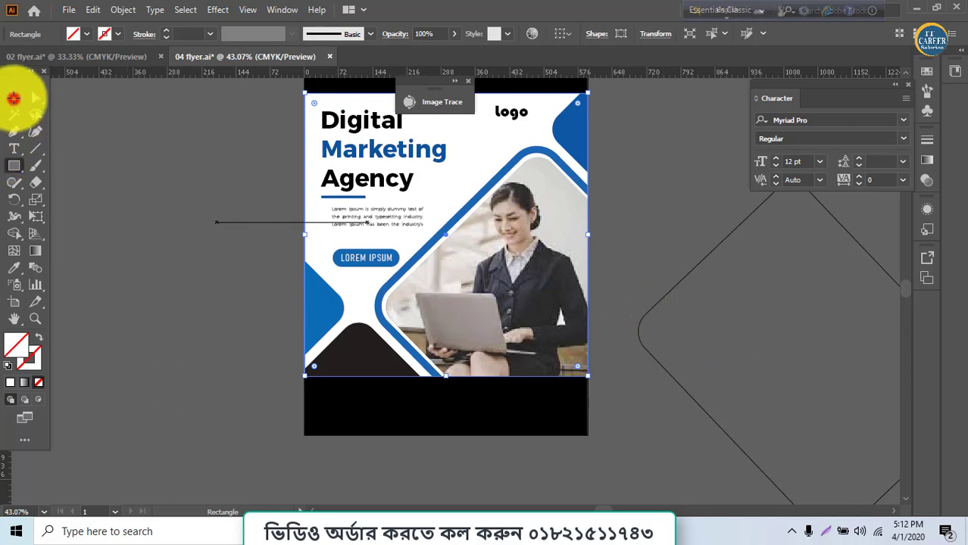
{"action": "left_click", "coordinate": [13, 97]}
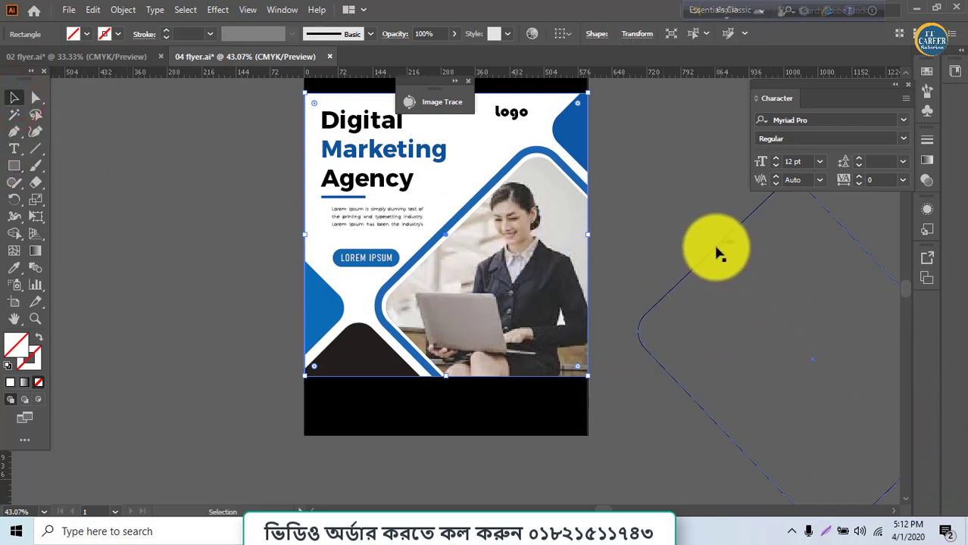
Step: Select the spare rounded outline beside the flyer for anchor editing and zoom out
{"action": "left_click_drag", "start_coordinate": [715, 250], "coordinate": [698, 244]}
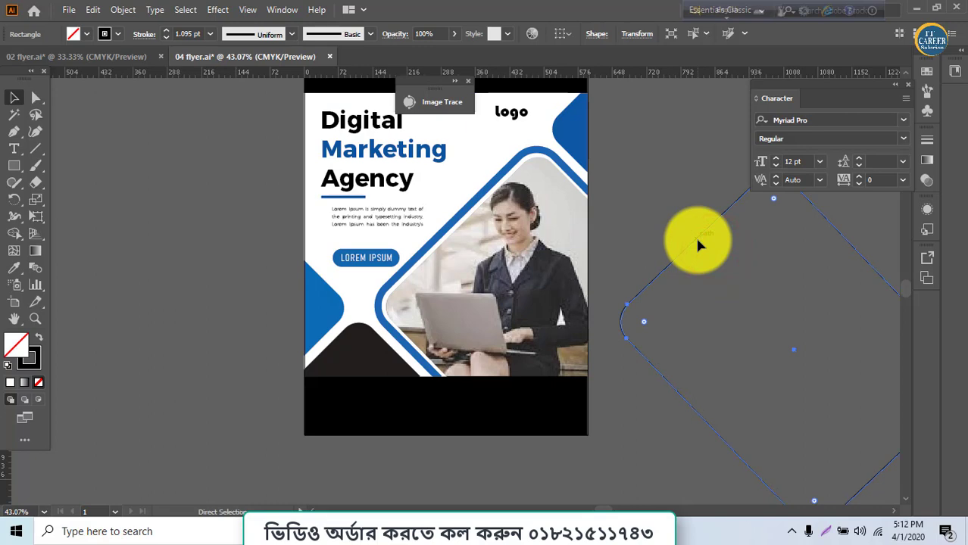
{"action": "left_click", "coordinate": [698, 242]}
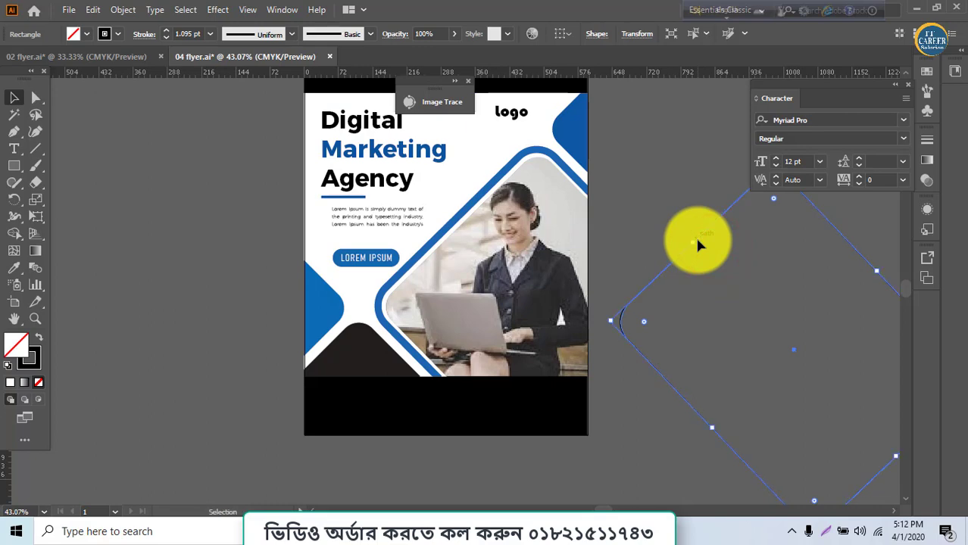
{"action": "scroll", "coordinate": [772, 402], "scroll_direction": "down", "scroll_amount": 2}
{"action": "key", "text": "a"}
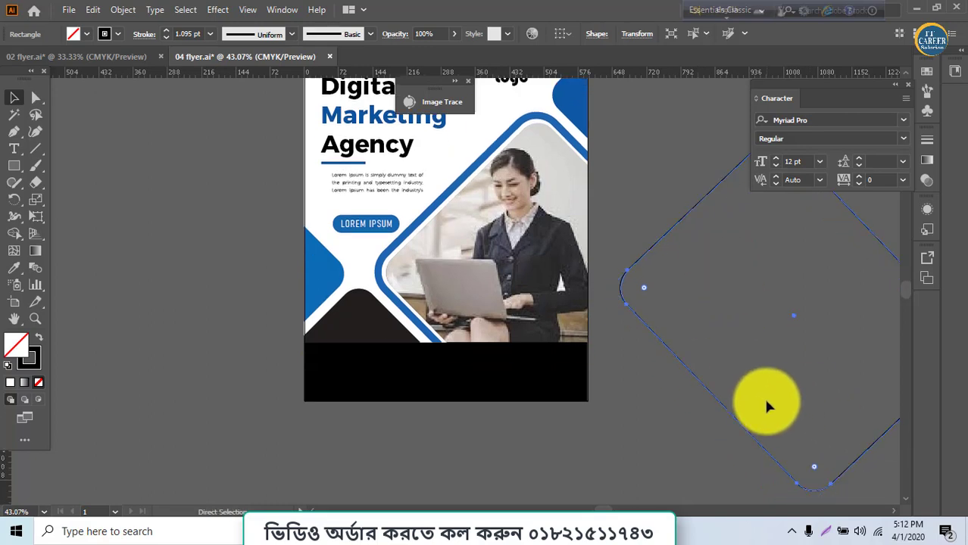
{"action": "key", "text": "ctrl+minus"}
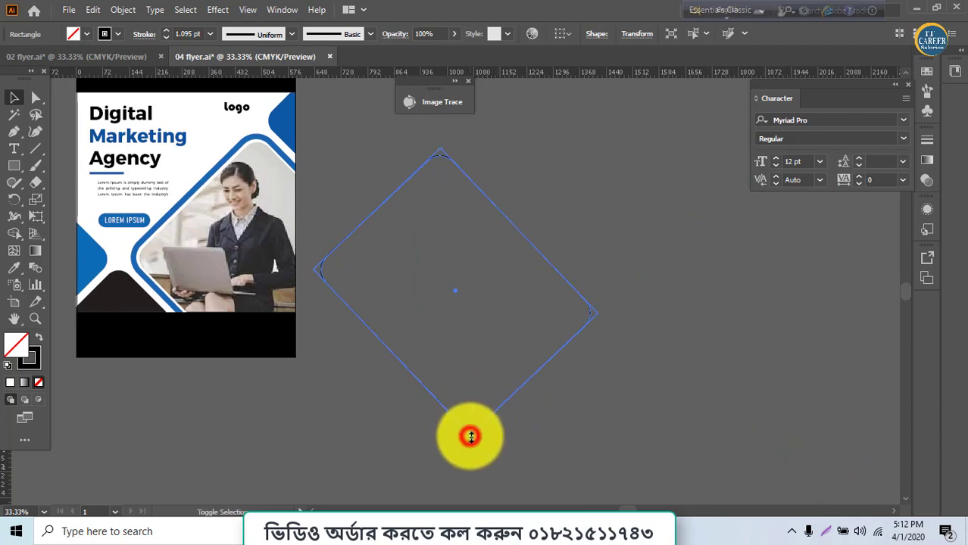
Step: Enlarge the rounded diamond outline and set its stroke weight to 16 pt, then reselect it
{"action": "left_click_drag", "start_coordinate": [470, 437], "coordinate": [470, 448]}
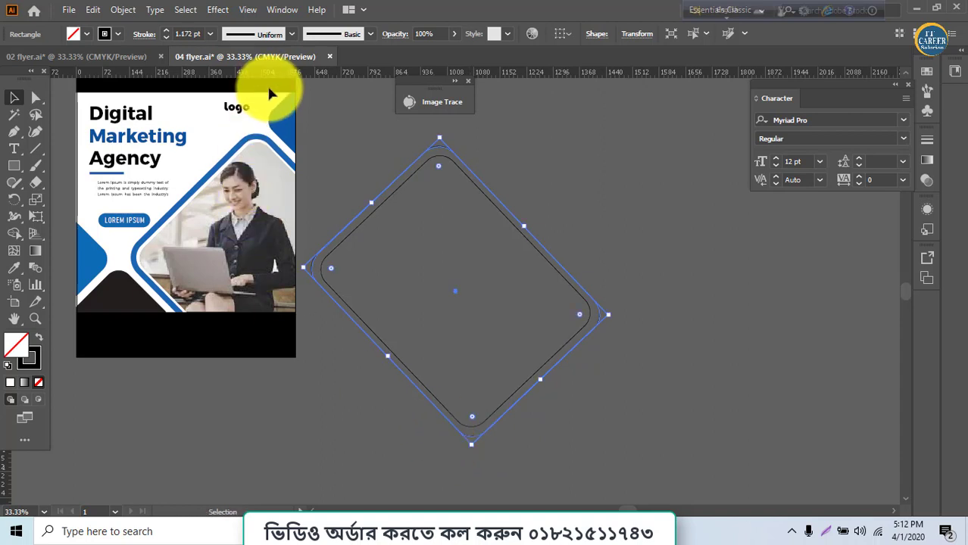
{"action": "left_click", "coordinate": [171, 30]}
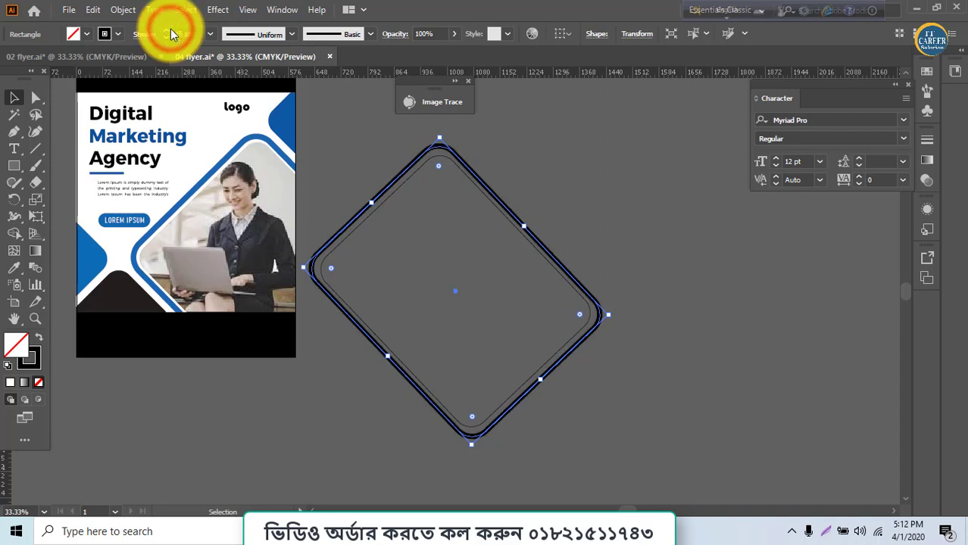
{"action": "left_click", "coordinate": [167, 33]}
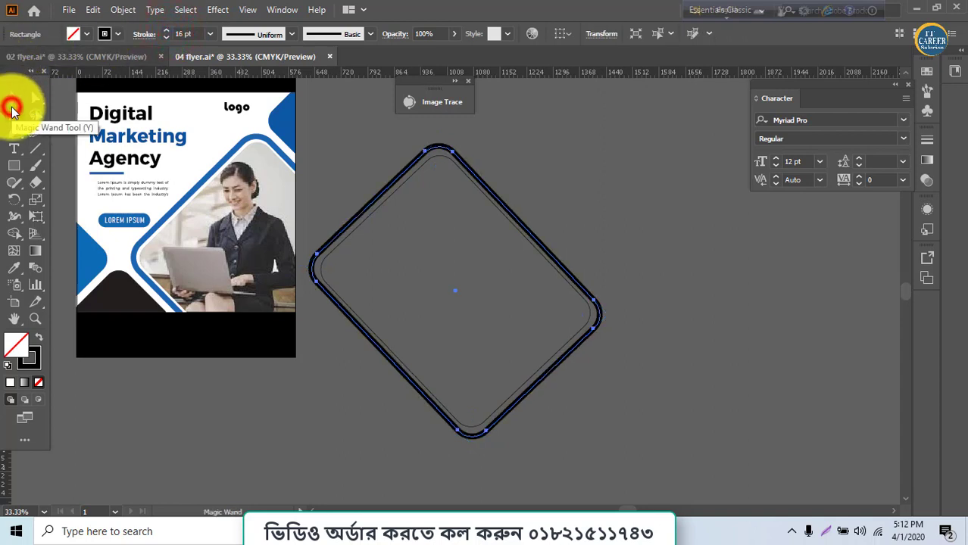
{"action": "left_click", "coordinate": [13, 98]}
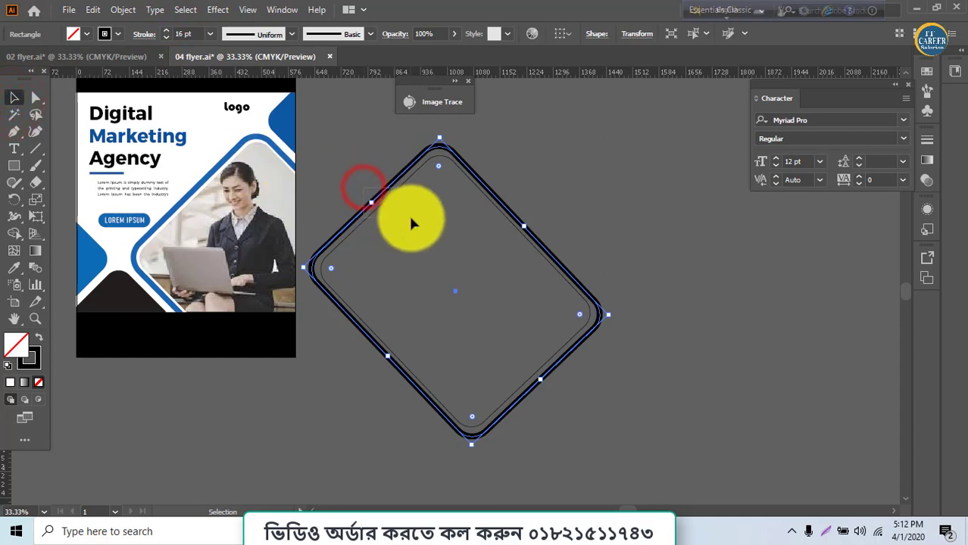
{"action": "left_click", "coordinate": [358, 157]}
{"action": "left_click", "coordinate": [378, 203]}
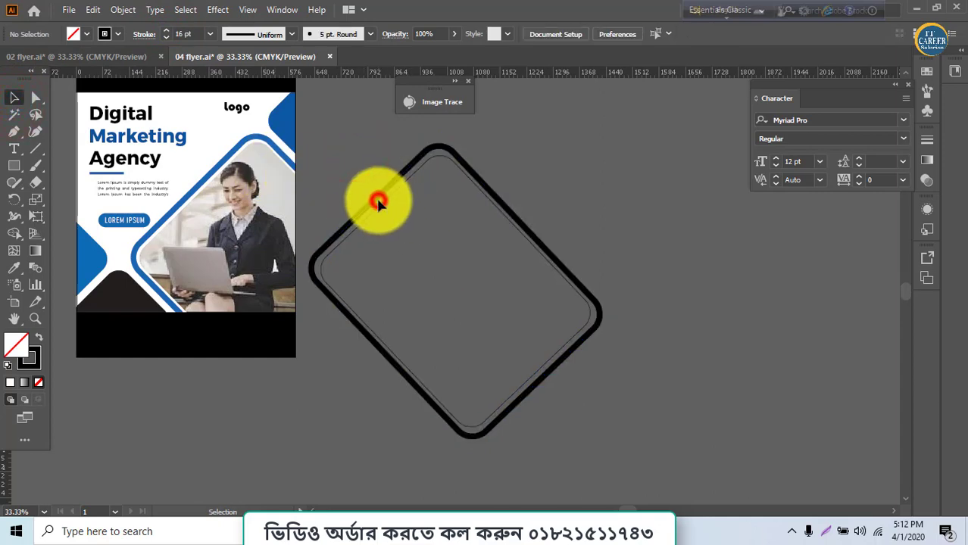
{"action": "left_click", "coordinate": [378, 201]}
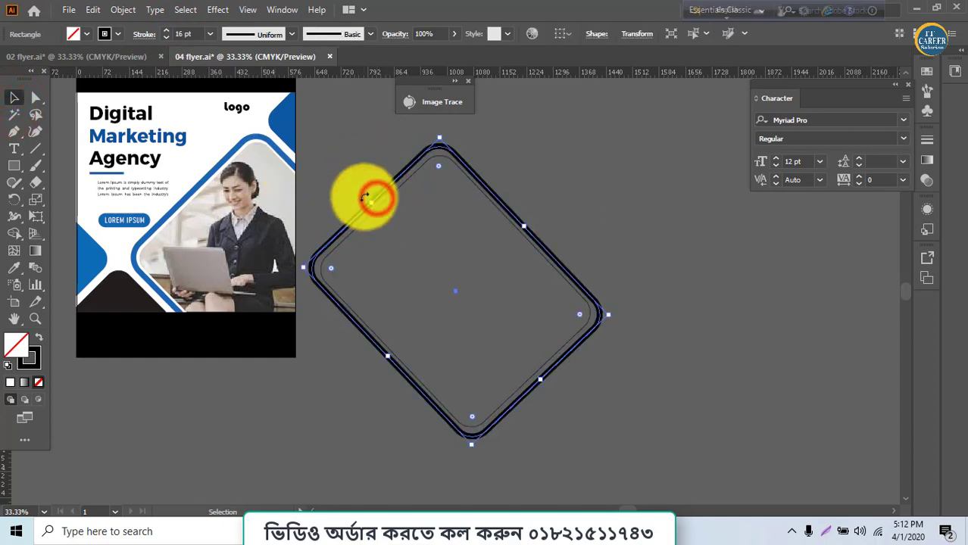
Step: Expand the thick 16 pt outline into a shape and fill the inner diamond solid black
{"action": "left_click", "coordinate": [121, 12]}
{"action": "left_click", "coordinate": [182, 164]}
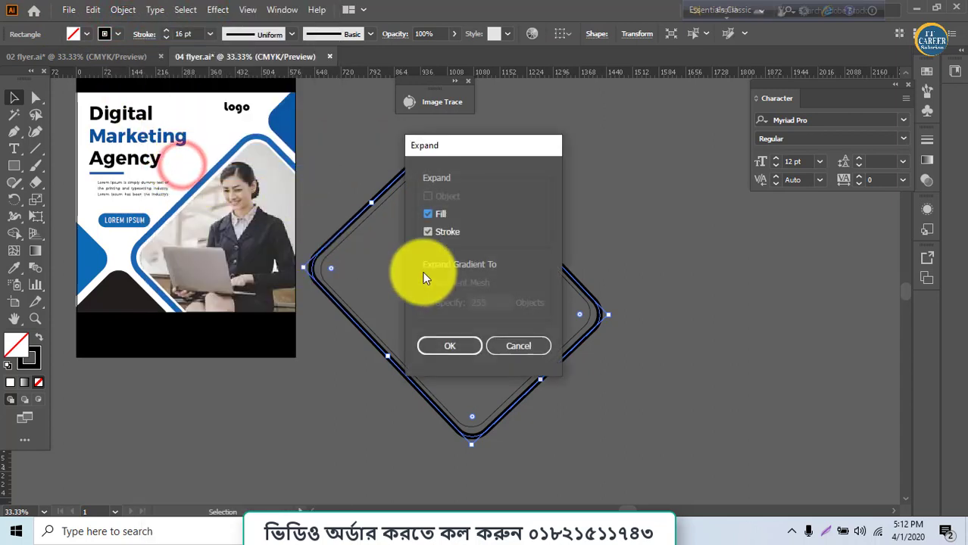
{"action": "left_click", "coordinate": [468, 341]}
{"action": "left_click", "coordinate": [376, 215]}
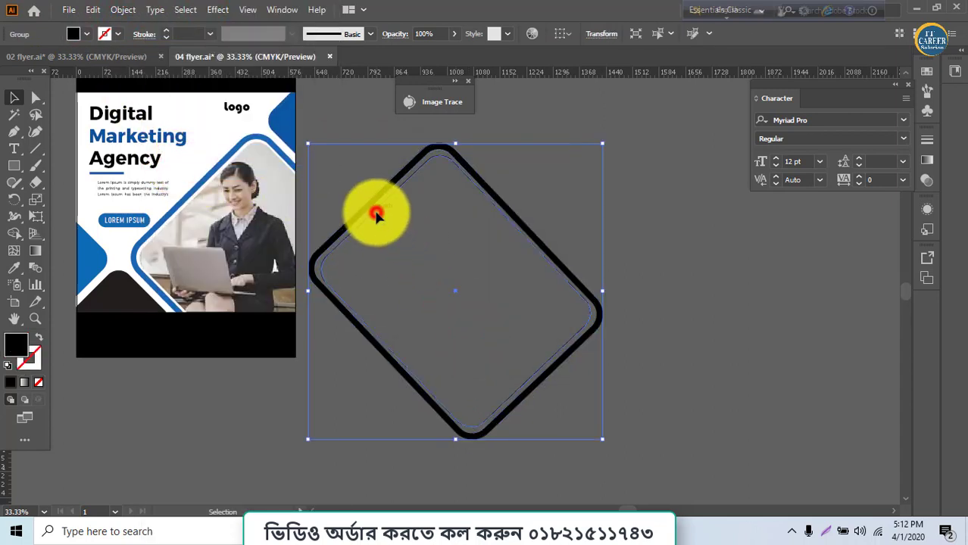
{"action": "key", "text": "ctrl+z"}
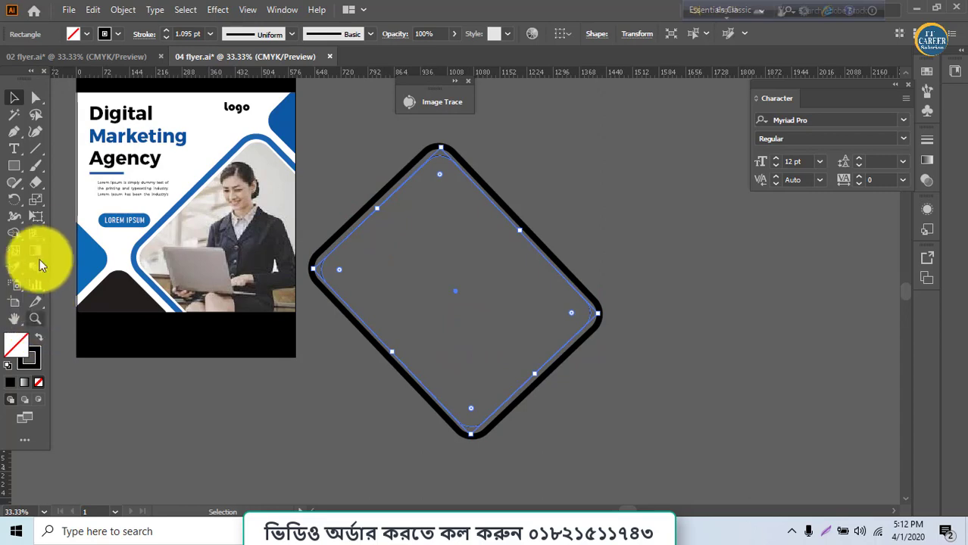
{"action": "left_click", "coordinate": [39, 337]}
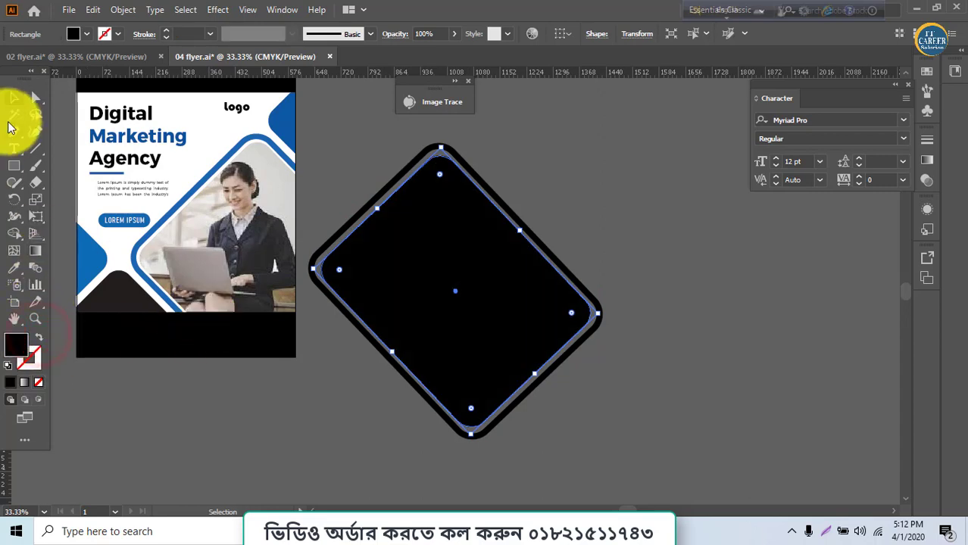
Step: Move the diamond and its thick frame together over the flyer's right side
{"action": "left_click", "coordinate": [11, 102]}
{"action": "mouse_move", "coordinate": [647, 434]}
{"action": "left_mouse_down"}
{"action": "mouse_move", "coordinate": [483, 313]}
{"action": "mouse_move", "coordinate": [317, 310]}
{"action": "left_mouse_up"}
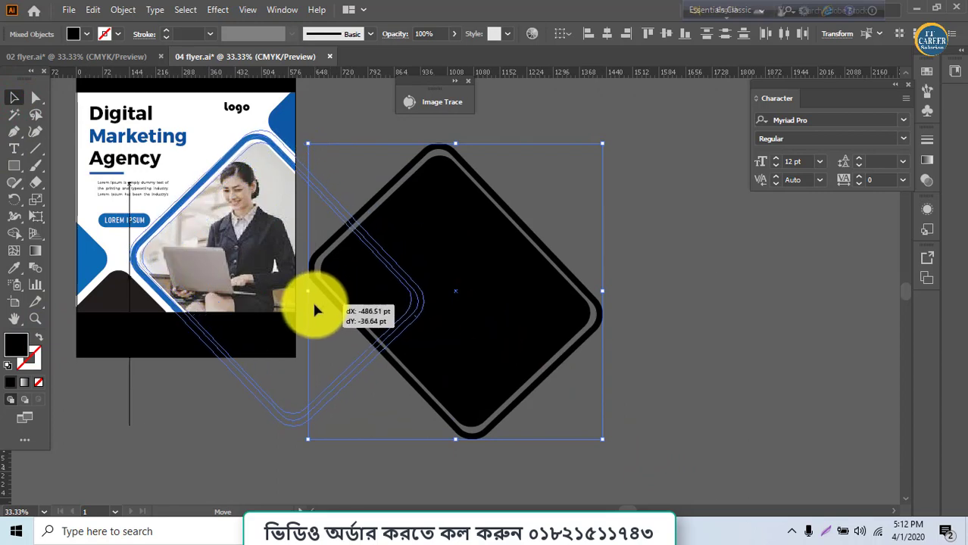
{"action": "left_click_drag", "start_coordinate": [314, 306], "coordinate": [313, 307]}
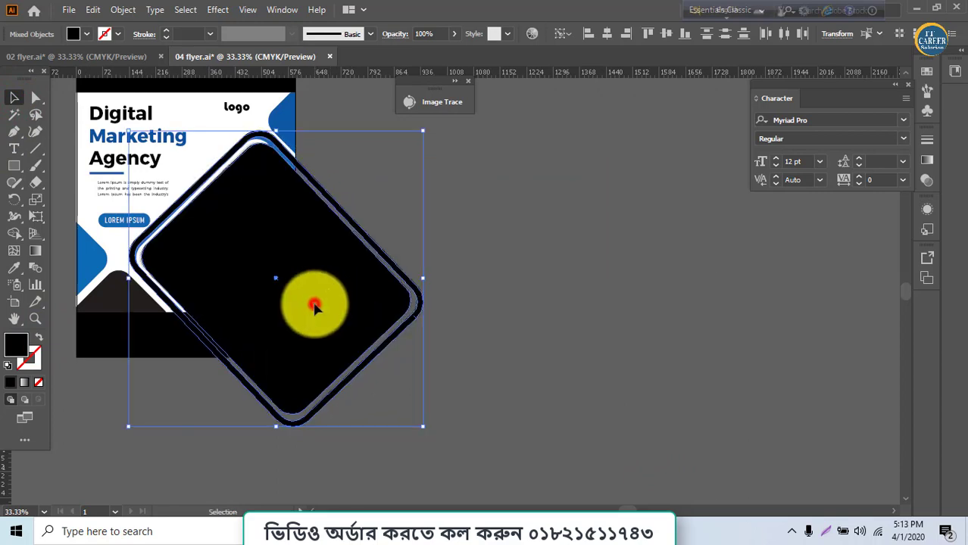
{"action": "left_click", "coordinate": [315, 307]}
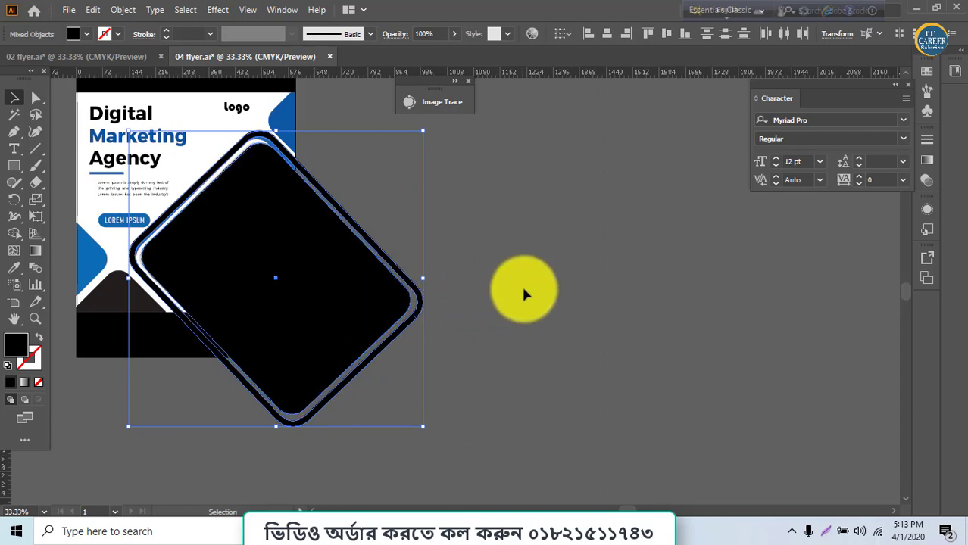
{"action": "left_click_drag", "start_coordinate": [483, 288], "coordinate": [734, 318]}
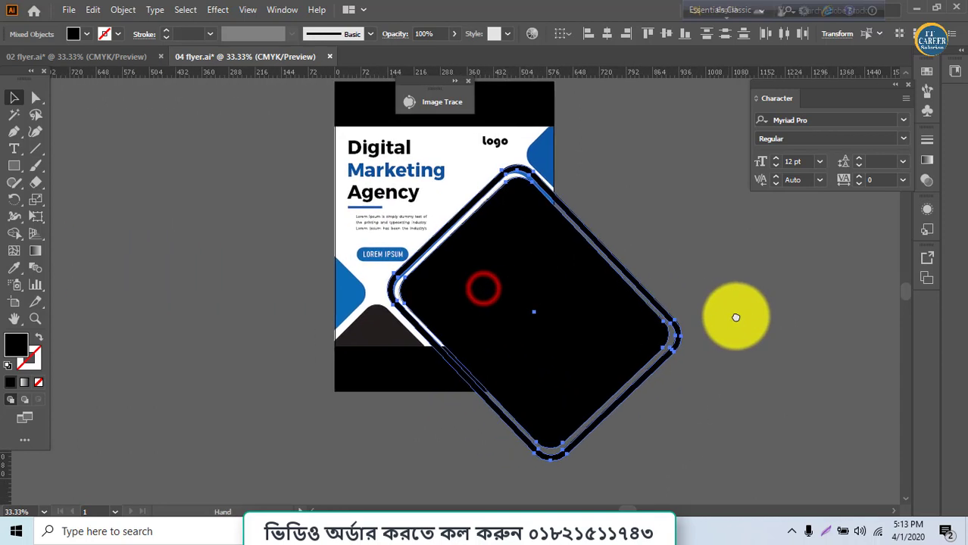
{"action": "left_click", "coordinate": [23, 169]}
{"action": "left_click", "coordinate": [61, 188]}
Step: Draw a tall black rounded rectangle, tilt it about 30° and set it against the flyer's left edge
{"action": "left_click_drag", "start_coordinate": [114, 219], "coordinate": [206, 367]}
{"action": "left_click", "coordinate": [13, 97]}
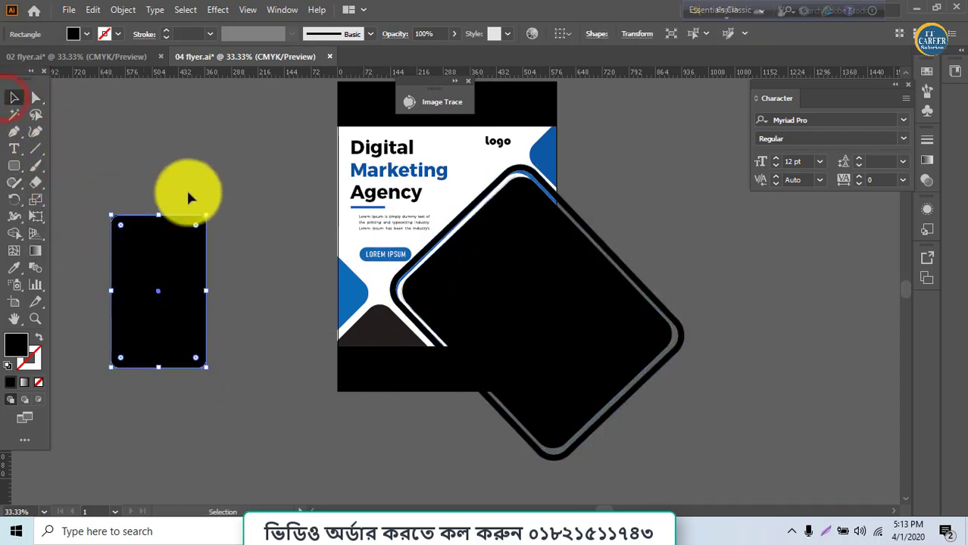
{"action": "left_click_drag", "start_coordinate": [209, 209], "coordinate": [255, 282]}
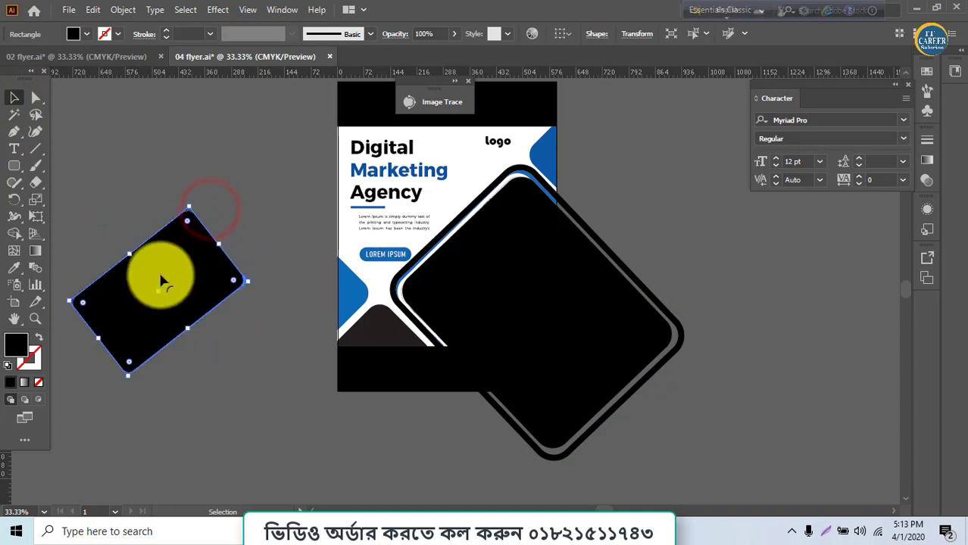
{"action": "mouse_move", "coordinate": [166, 282]}
{"action": "left_mouse_down"}
{"action": "mouse_move", "coordinate": [260, 305]}
{"action": "mouse_move", "coordinate": [286, 291]}
{"action": "left_mouse_up"}
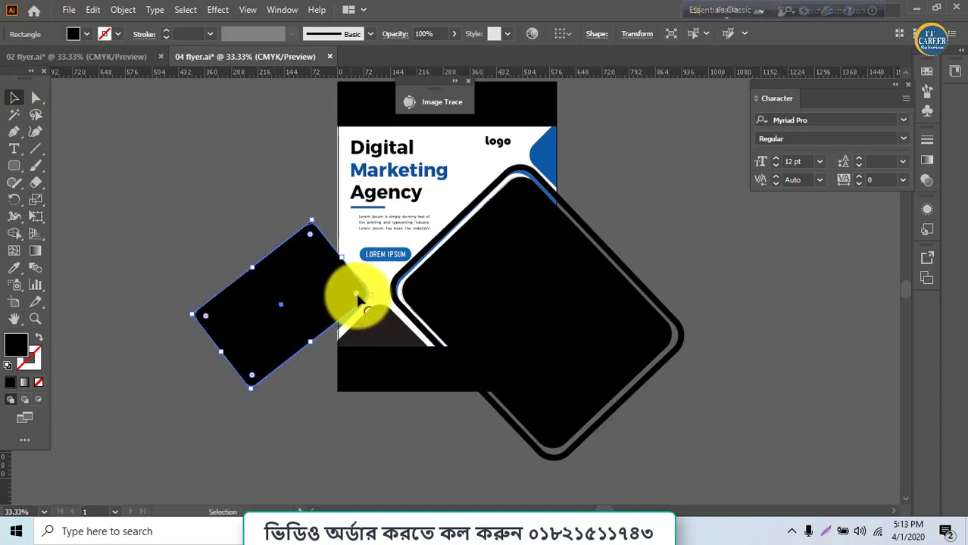
{"action": "left_click_drag", "start_coordinate": [356, 300], "coordinate": [313, 346]}
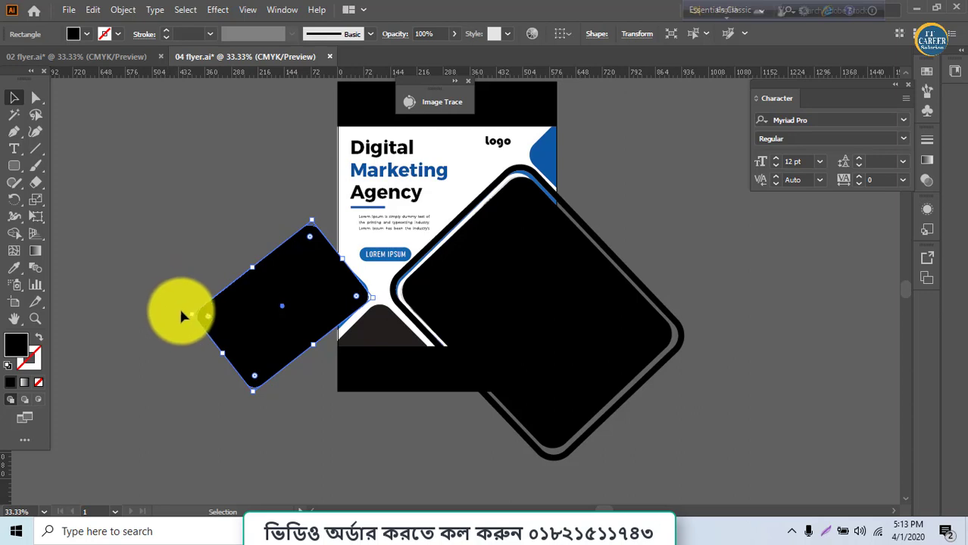
Step: Place copies at the flyer's lower middle and top-right corner, then select all shapes with the flyer
{"action": "mouse_move", "coordinate": [182, 316]}
{"action": "left_mouse_down"}
{"action": "mouse_move", "coordinate": [233, 345]}
{"action": "mouse_move", "coordinate": [235, 337]}
{"action": "mouse_move", "coordinate": [316, 416]}
{"action": "left_mouse_up"}
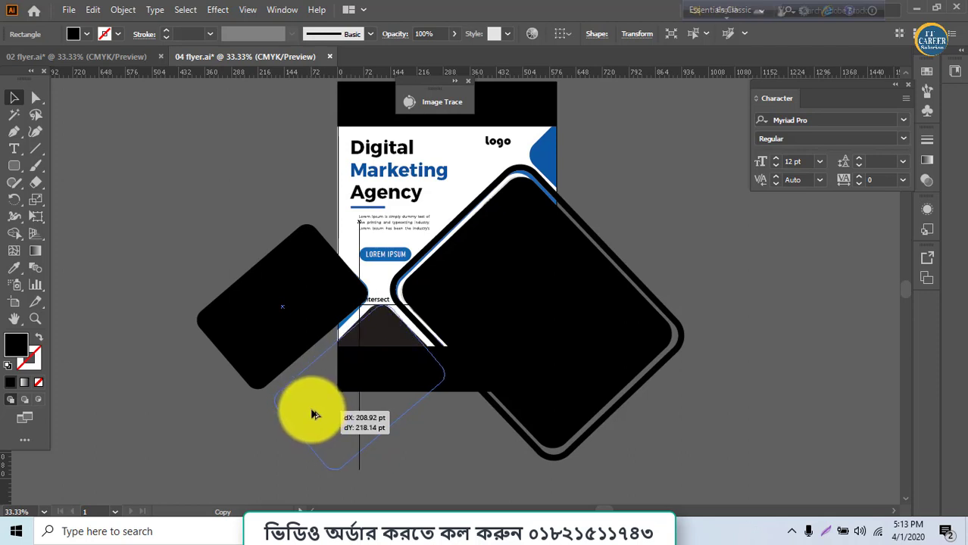
{"action": "left_click_drag", "start_coordinate": [312, 415], "coordinate": [579, 166]}
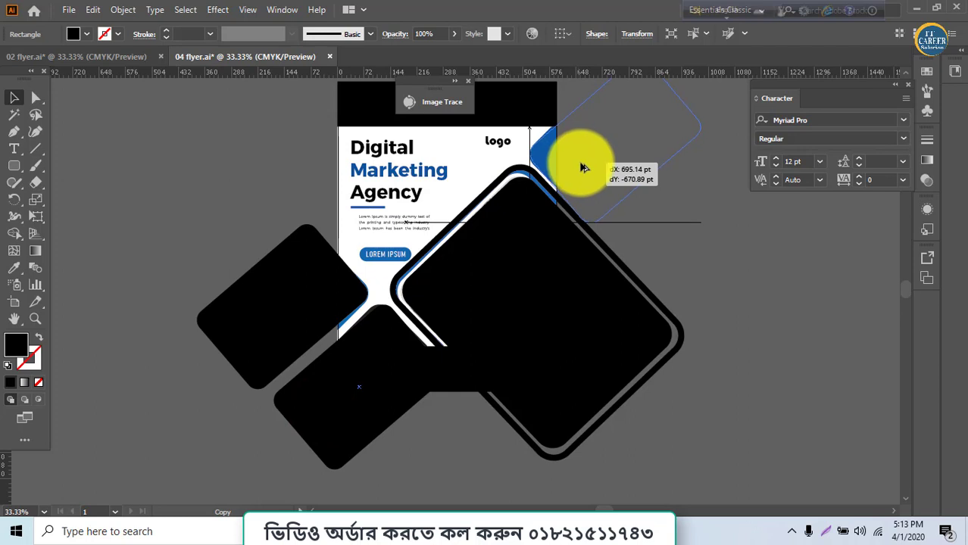
{"action": "left_click_drag", "start_coordinate": [579, 166], "coordinate": [583, 164], "text": "alt"}
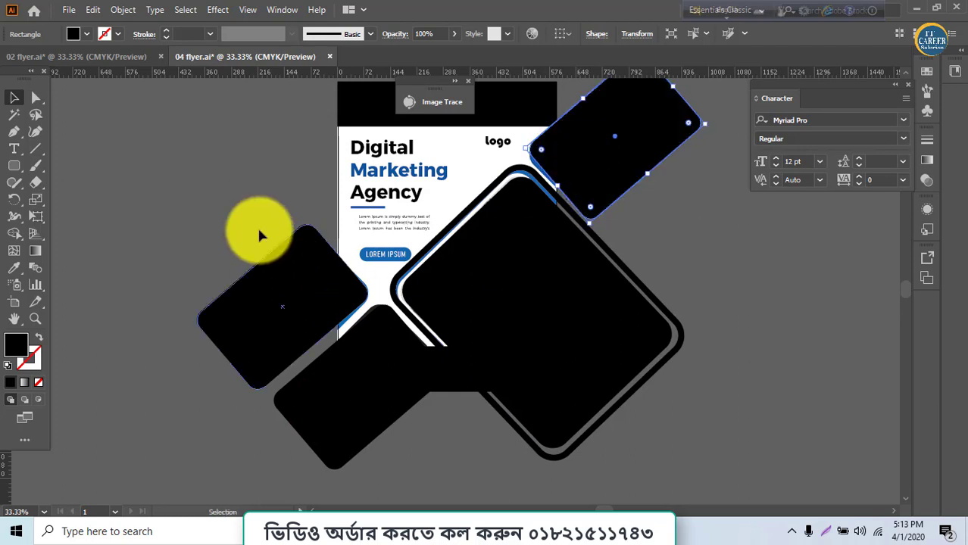
{"action": "left_click_drag", "start_coordinate": [246, 123], "coordinate": [697, 400]}
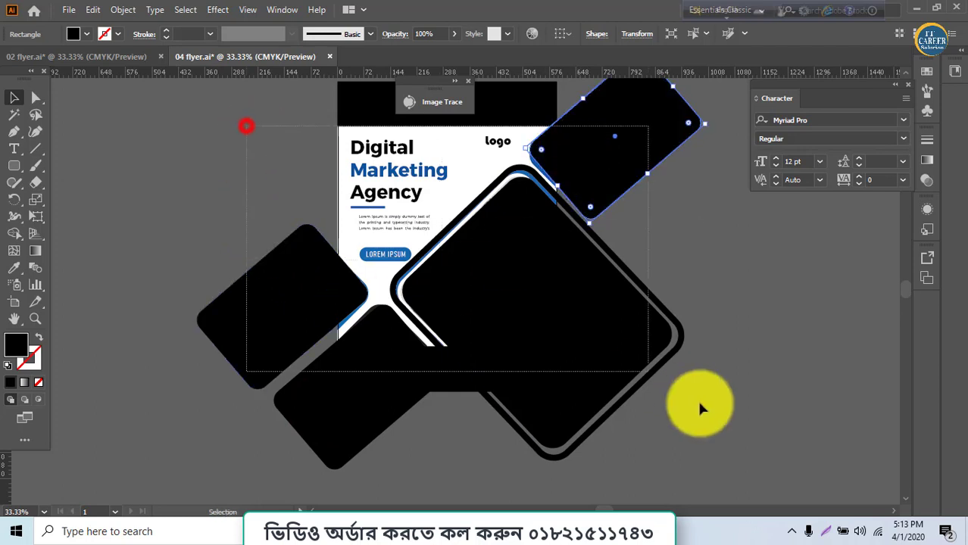
Step: With Shape Builder, delete the black pieces hanging outside the flyer's edges
{"action": "left_click", "coordinate": [21, 235]}
{"action": "left_click_drag", "start_coordinate": [237, 350], "coordinate": [646, 349], "text": "alt"}
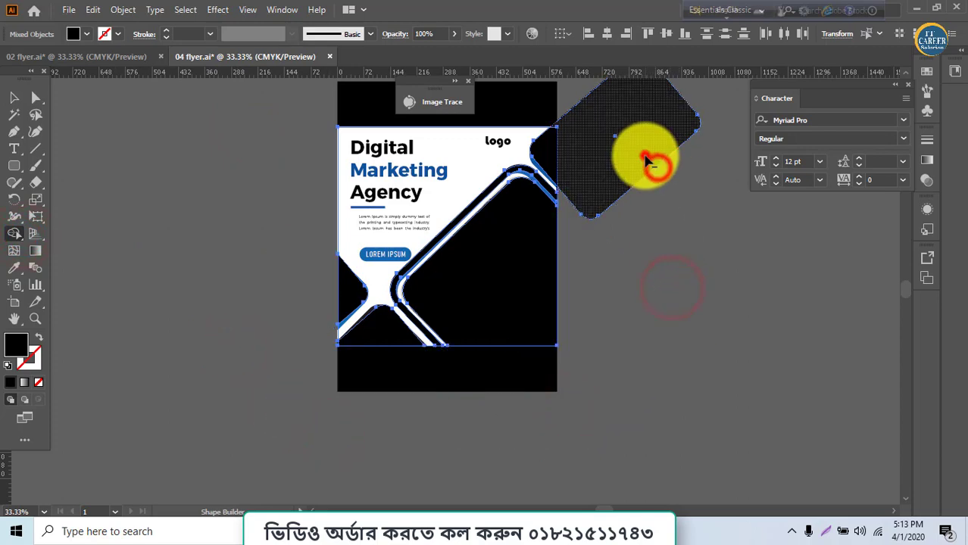
{"action": "left_click", "coordinate": [648, 155], "text": "alt"}
{"action": "left_click", "coordinate": [550, 155], "text": "alt"}
Step: Merge the top-right piece and white regions into the black shape, then move it beside the flyer
{"action": "left_click", "coordinate": [514, 242]}
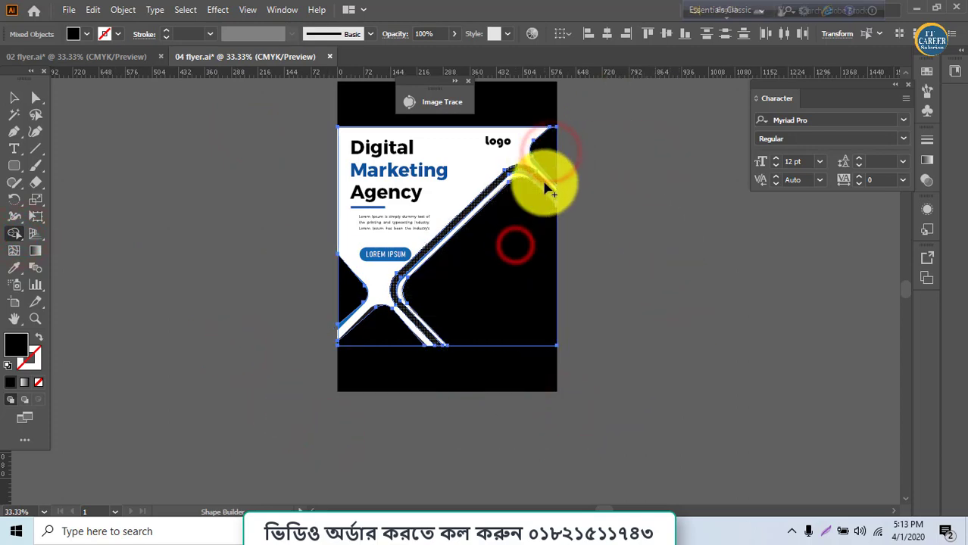
{"action": "left_click", "coordinate": [543, 183]}
{"action": "left_click", "coordinate": [395, 328]}
{"action": "left_click", "coordinate": [345, 290]}
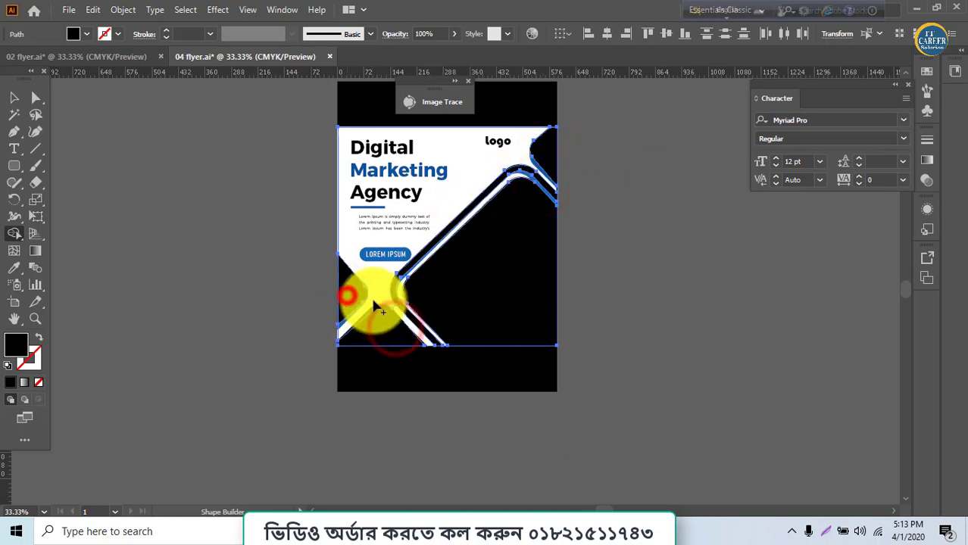
{"action": "left_click", "coordinate": [380, 296]}
{"action": "left_click", "coordinate": [397, 290]}
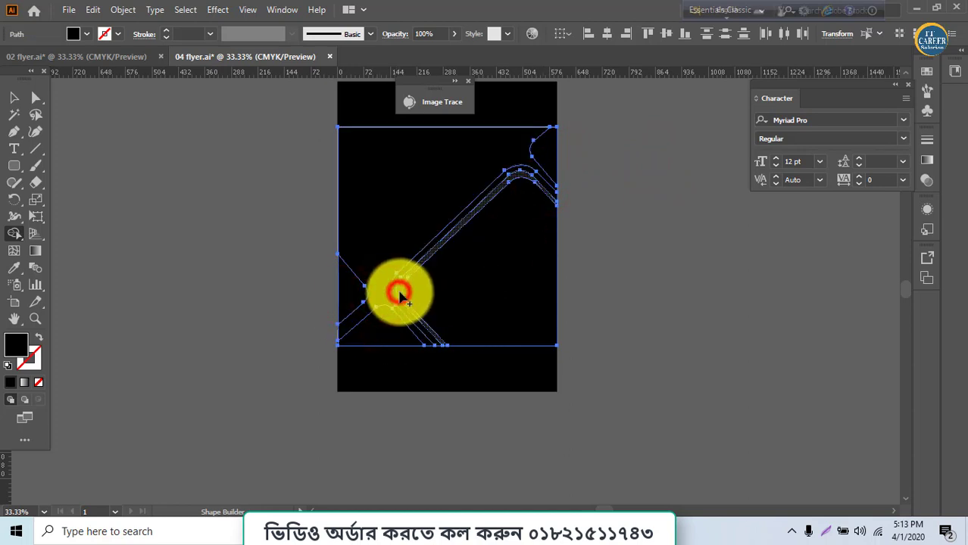
{"action": "left_click", "coordinate": [388, 224]}
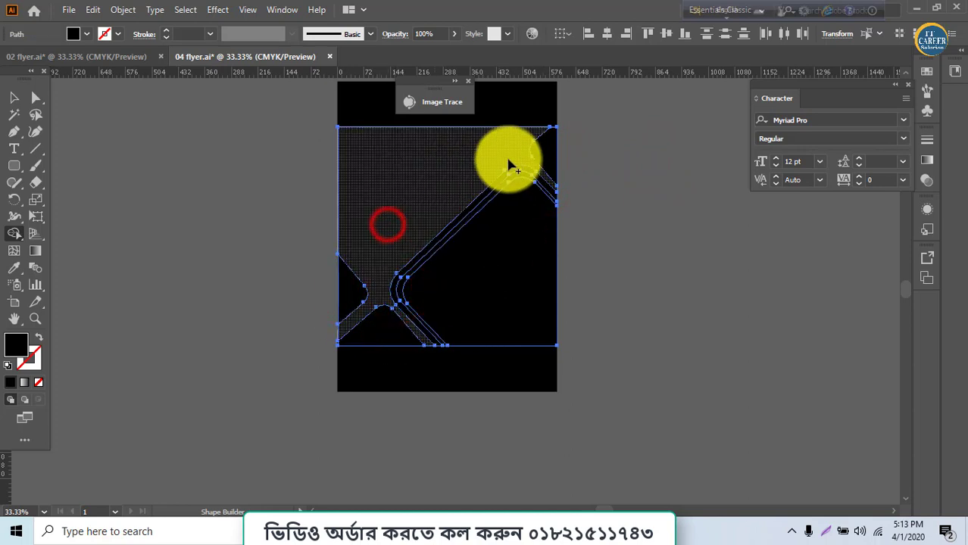
{"action": "left_click", "coordinate": [14, 96]}
{"action": "left_click_drag", "start_coordinate": [406, 246], "coordinate": [680, 367]}
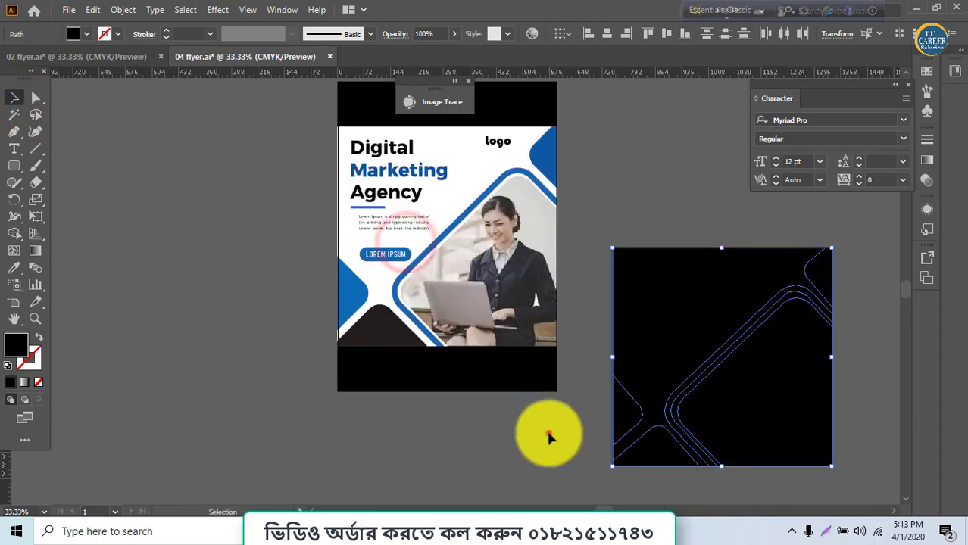
Step: Sample the flyer's blue onto the small triangle and its white onto the background rectangle
{"action": "left_click", "coordinate": [550, 432]}
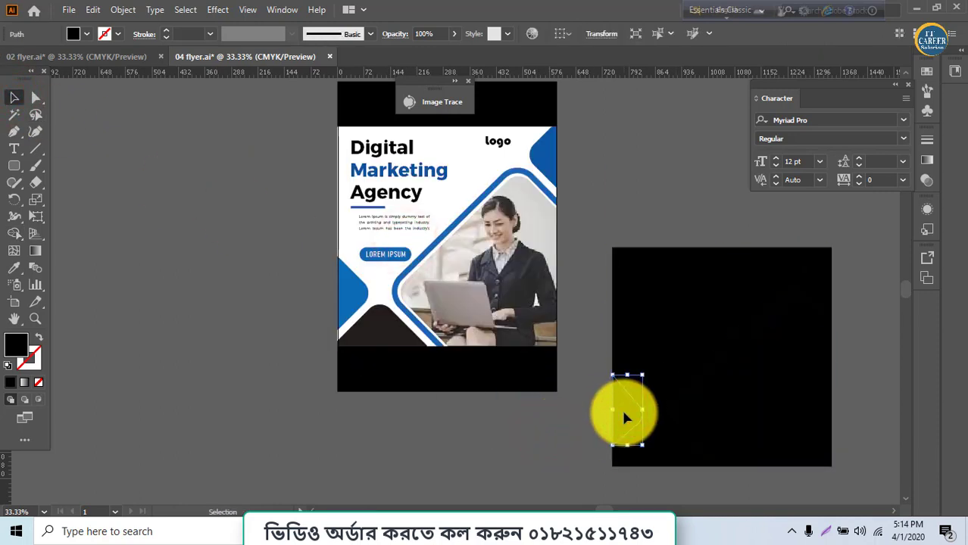
{"action": "key", "text": "i"}
{"action": "left_click", "coordinate": [352, 283]}
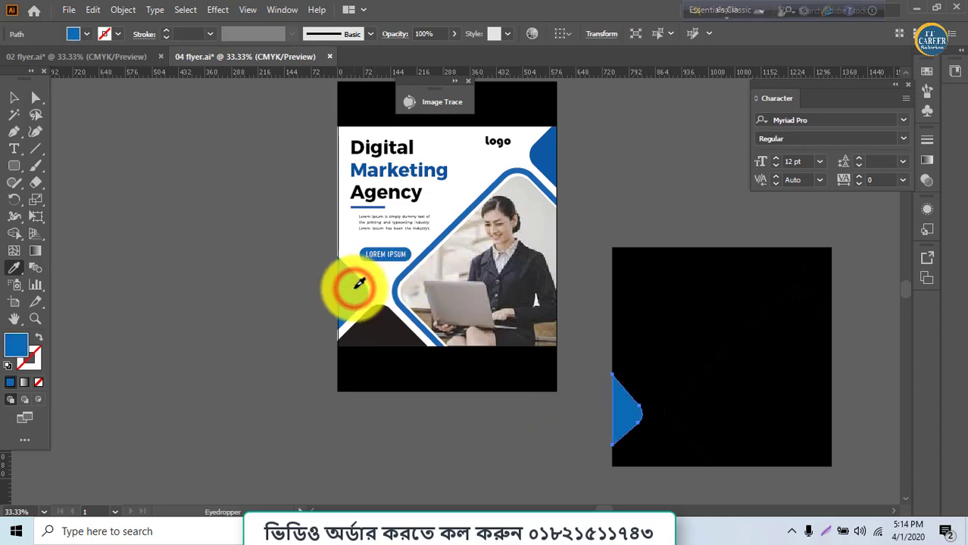
{"action": "key", "text": "v"}
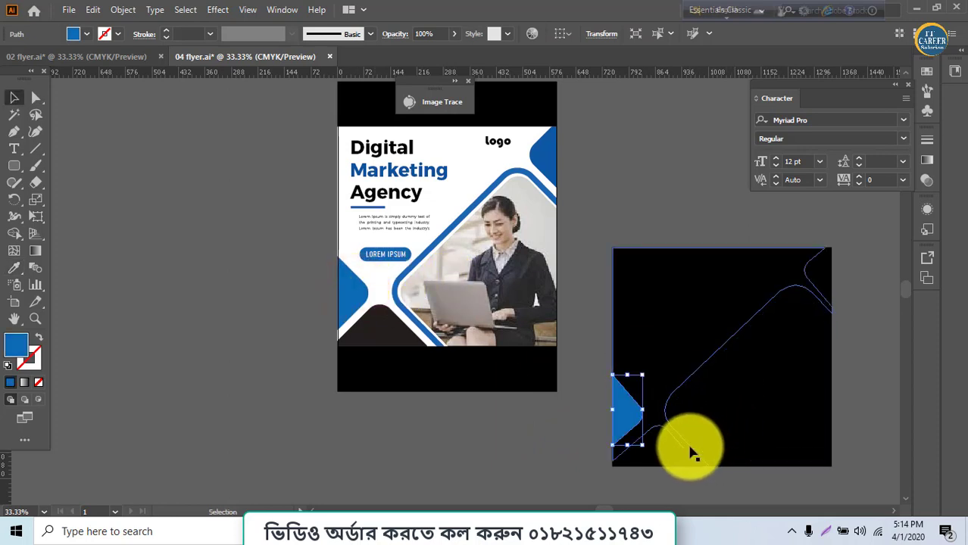
{"action": "left_click", "coordinate": [691, 449]}
{"action": "key", "text": "i"}
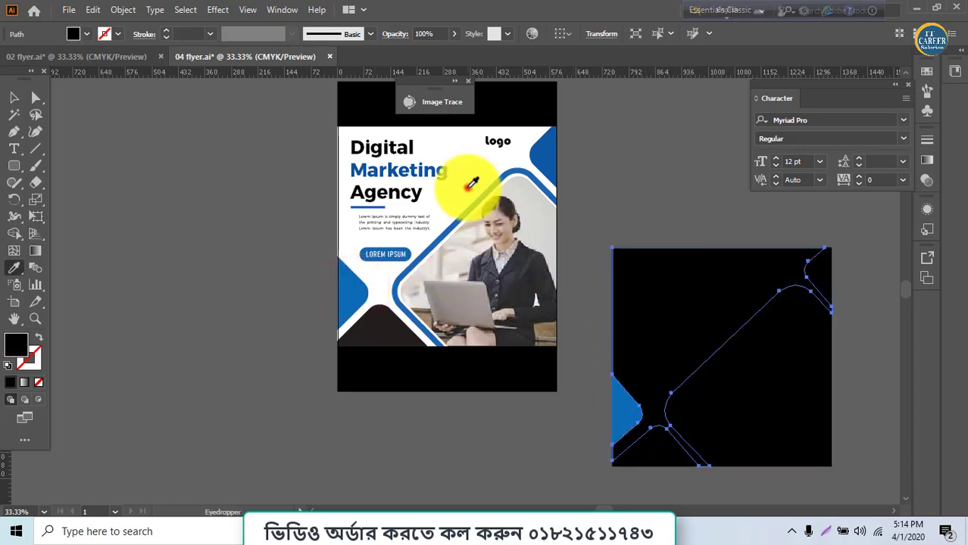
{"action": "left_click", "coordinate": [464, 184]}
{"action": "key", "text": "v"}
Step: Give the bottom-left triangle the flyer's dark colour and the top-right shape its blue
{"action": "left_click", "coordinate": [656, 465]}
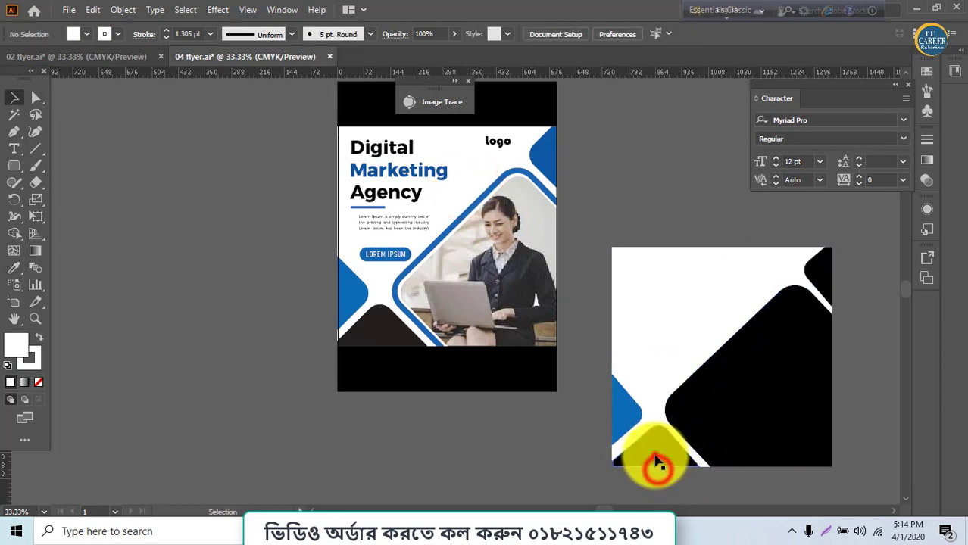
{"action": "left_click", "coordinate": [656, 458]}
{"action": "key", "text": "i"}
{"action": "left_click", "coordinate": [385, 329]}
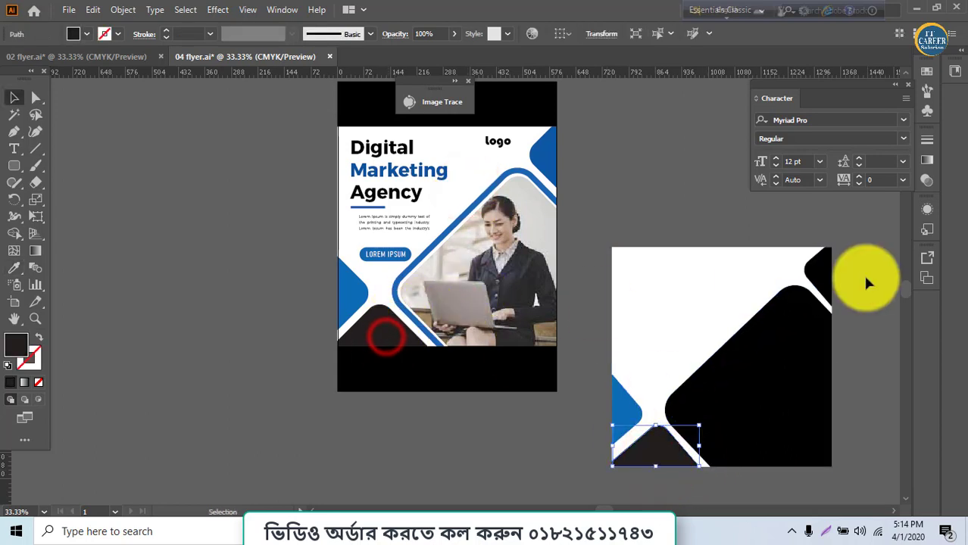
{"action": "left_click", "coordinate": [828, 282], "text": "ctrl"}
{"action": "left_click", "coordinate": [556, 150]}
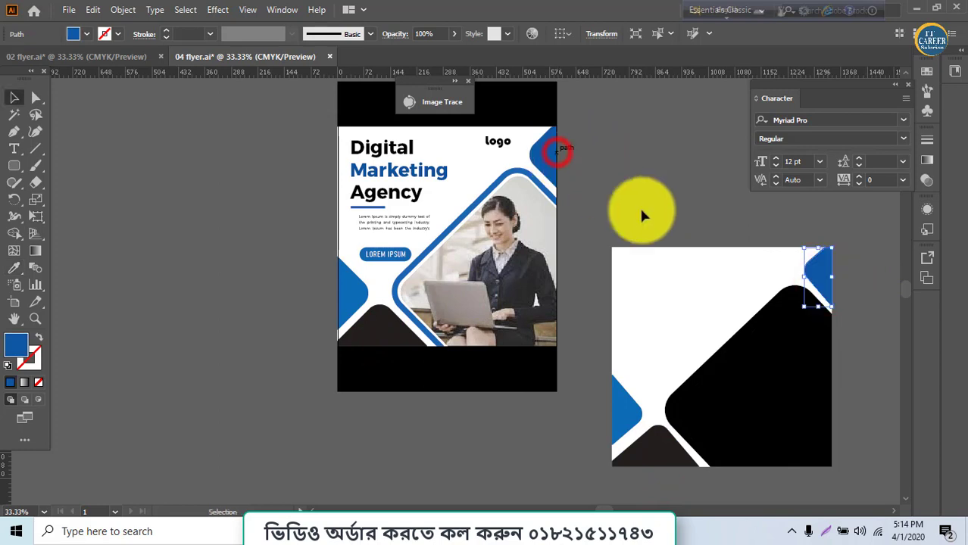
{"action": "key", "text": "v"}
Step: Make the outline ring around the large black rounded shape white with the eyedropper
{"action": "left_click", "coordinate": [740, 344]}
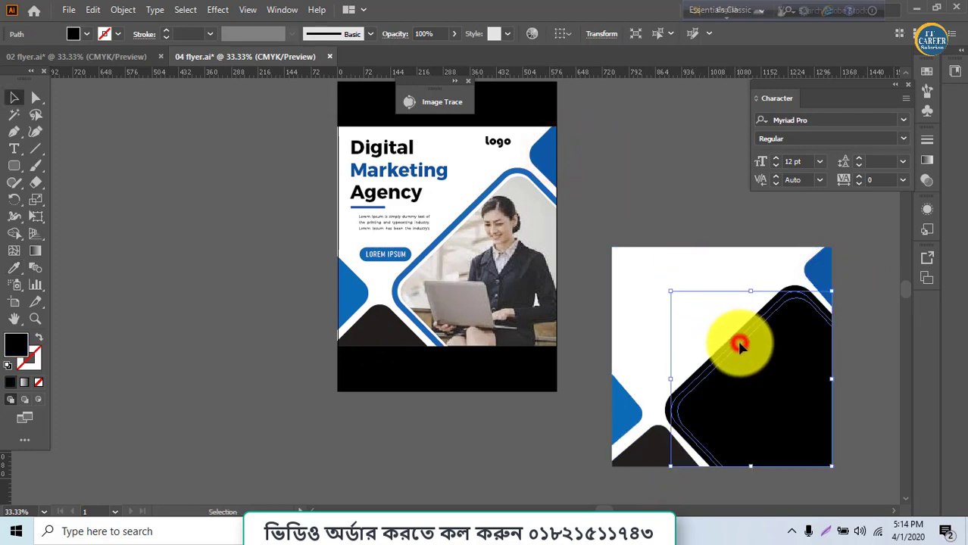
{"action": "left_click", "coordinate": [878, 316]}
{"action": "left_click", "coordinate": [816, 303]}
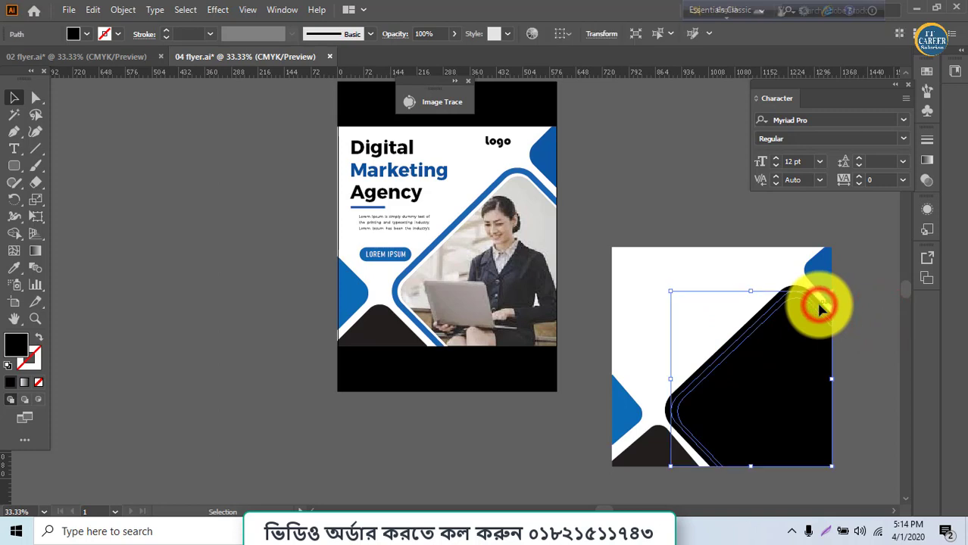
{"action": "left_click", "coordinate": [805, 362]}
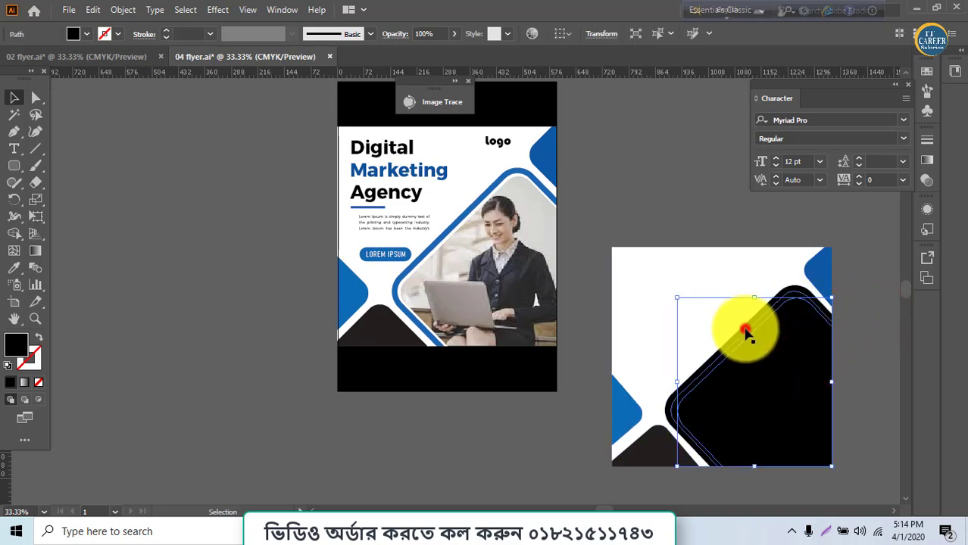
{"action": "left_click", "coordinate": [746, 334]}
{"action": "key", "text": "i"}
{"action": "left_click", "coordinate": [389, 227]}
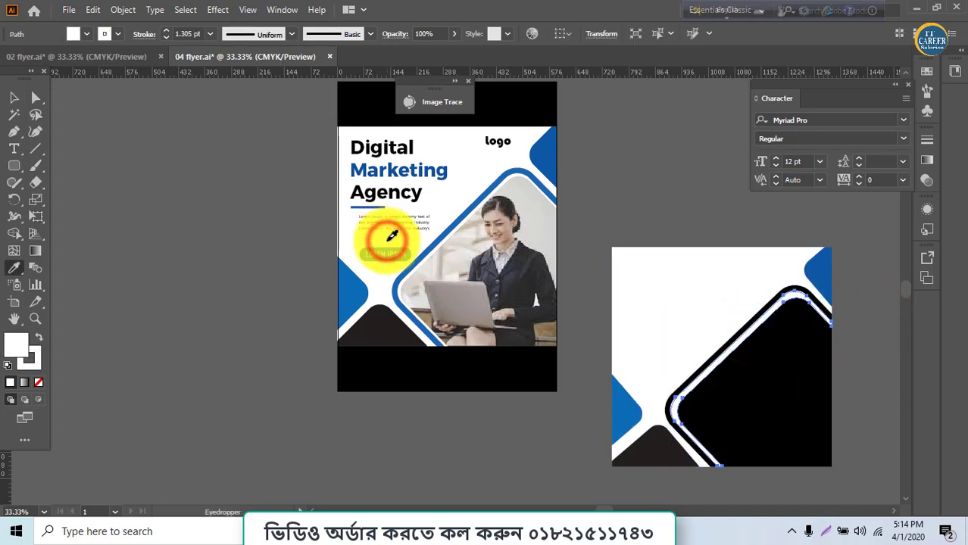
{"action": "key", "text": "v"}
{"action": "left_click", "coordinate": [869, 394]}
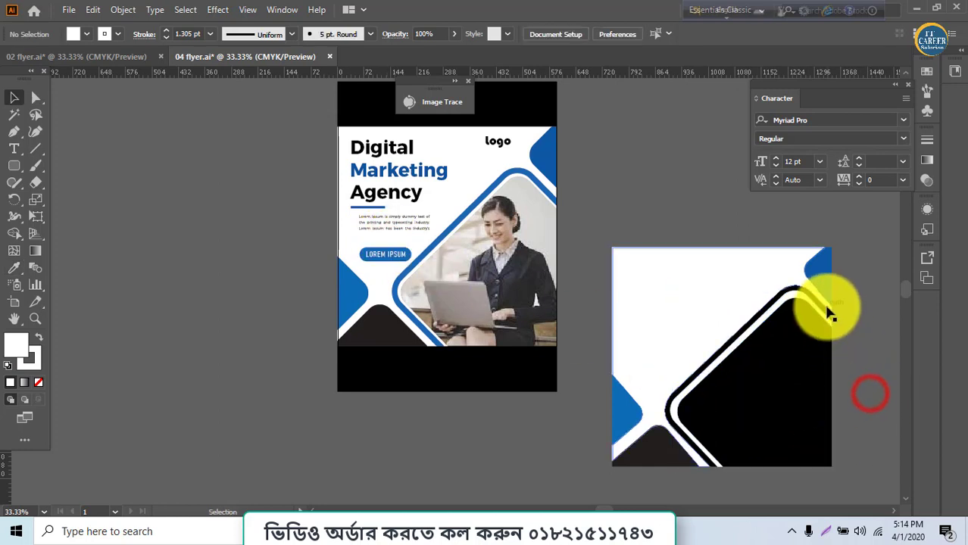
Step: Select paths in the traced artwork and adjust the zoom around the frame
{"action": "left_click_drag", "start_coordinate": [825, 311], "coordinate": [701, 384]}
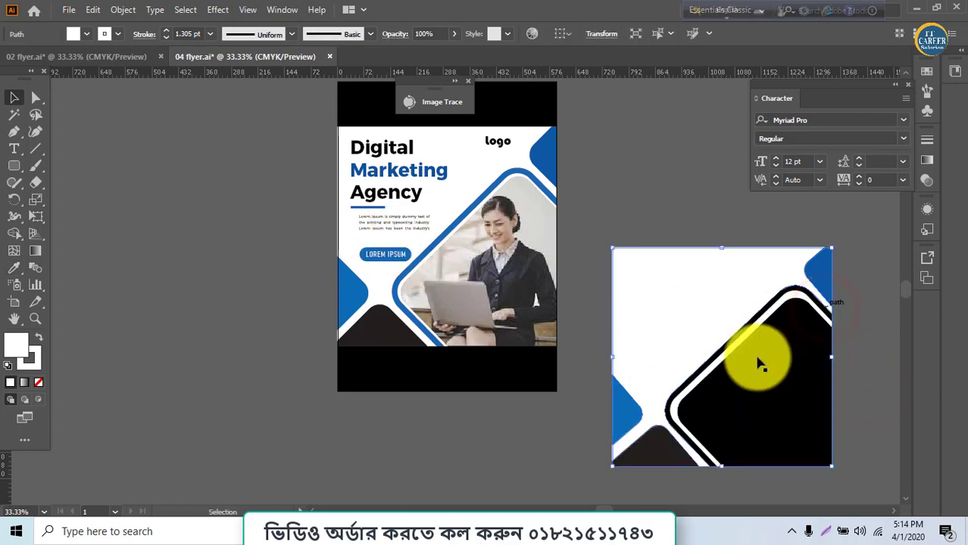
{"action": "right_click", "coordinate": [700, 385]}
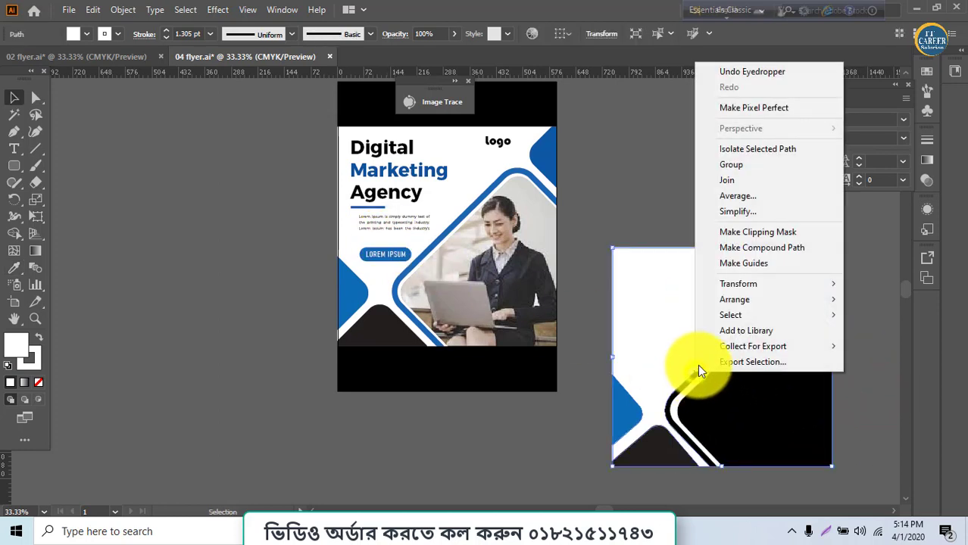
{"action": "left_click", "coordinate": [600, 386]}
{"action": "left_click", "coordinate": [669, 404]}
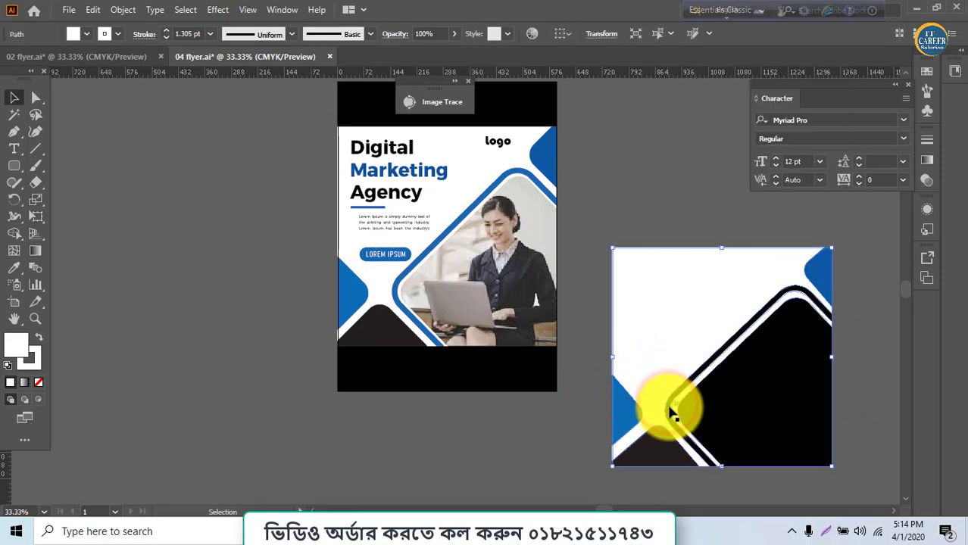
{"action": "key", "text": "a"}
{"action": "key", "text": "ctrl+minus"}
{"action": "key", "text": "ctrl+minus"}
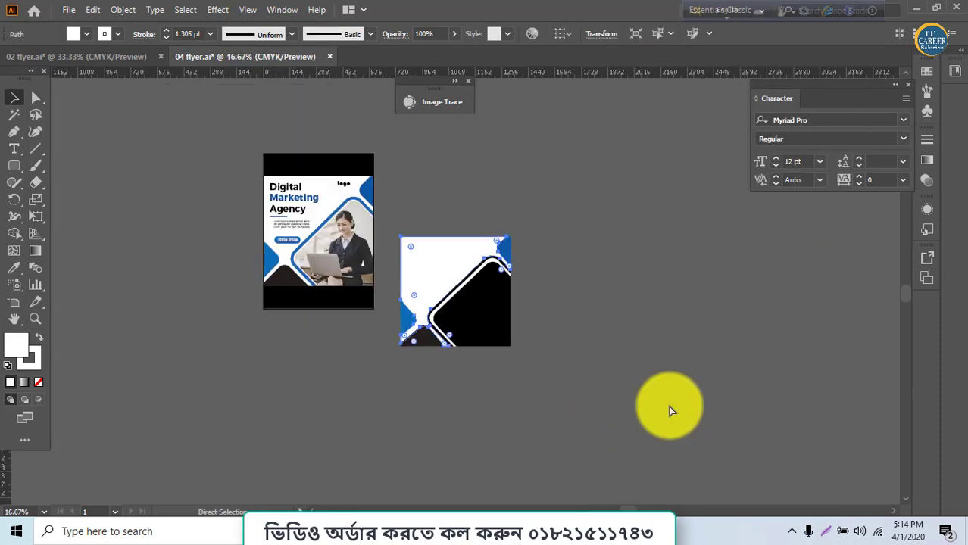
{"action": "key", "text": "v"}
{"action": "key", "text": "ctrl+plus"}
{"action": "key", "text": "ctrl+plus"}
{"action": "key", "text": "ctrl+plus"}
{"action": "key", "text": "ctrl+plus"}
{"action": "key", "text": "ctrl+plus"}
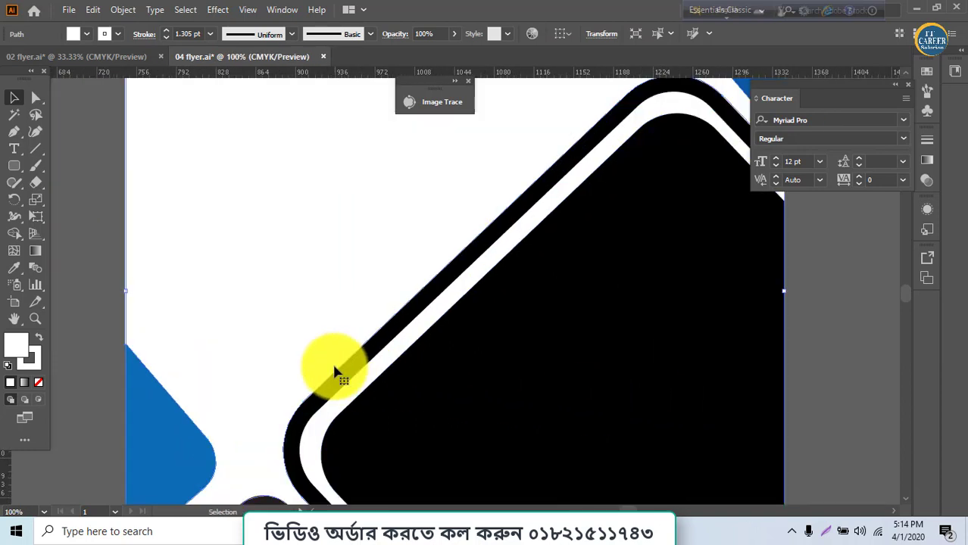
{"action": "left_click", "coordinate": [803, 392]}
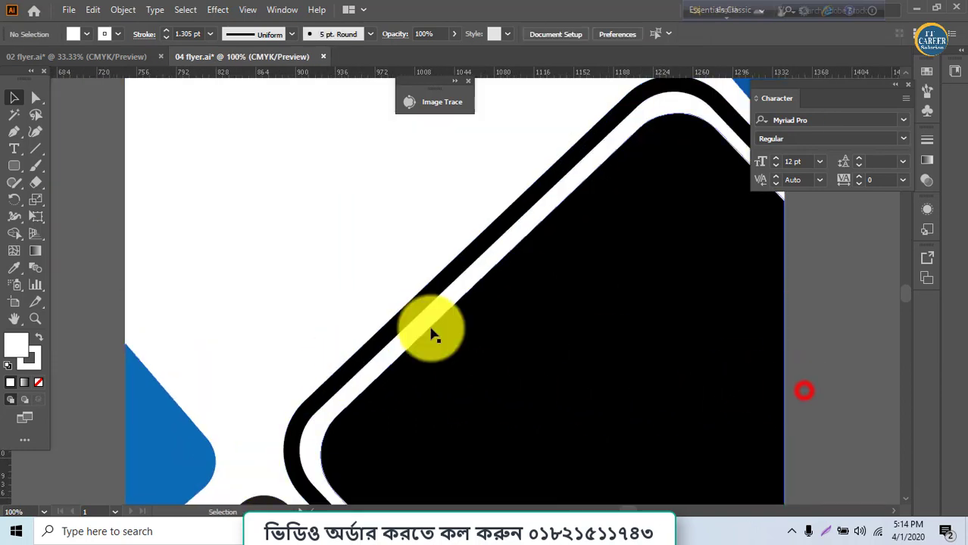
Step: Colour the black outer band with the flyer's blue and group the whole design with Ctrl+G
{"action": "left_click", "coordinate": [343, 384]}
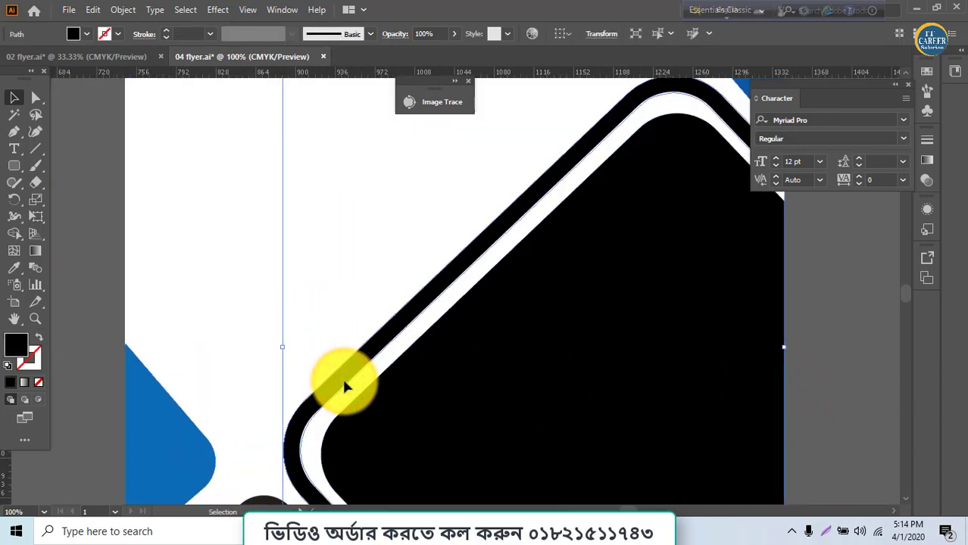
{"action": "key", "text": "i"}
{"action": "left_click", "coordinate": [179, 438]}
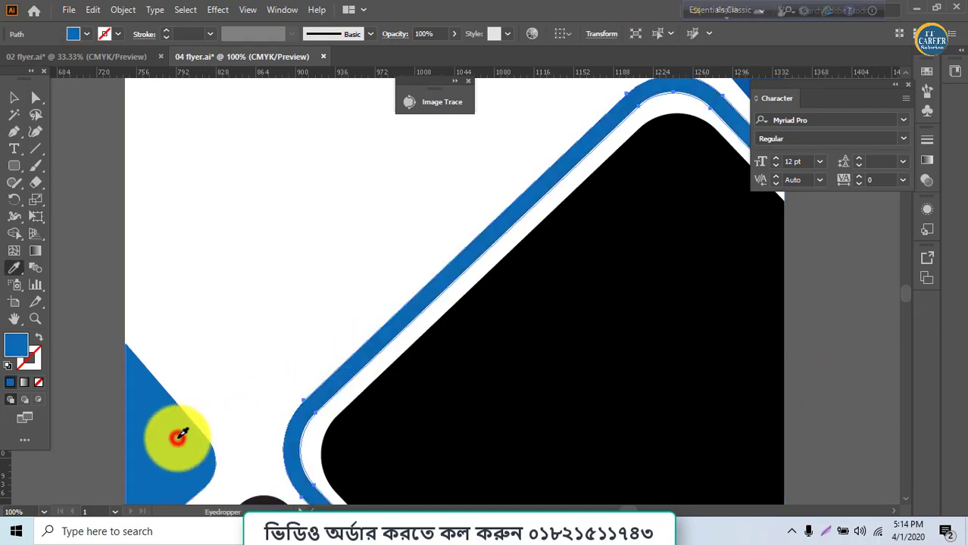
{"action": "left_click", "coordinate": [20, 106]}
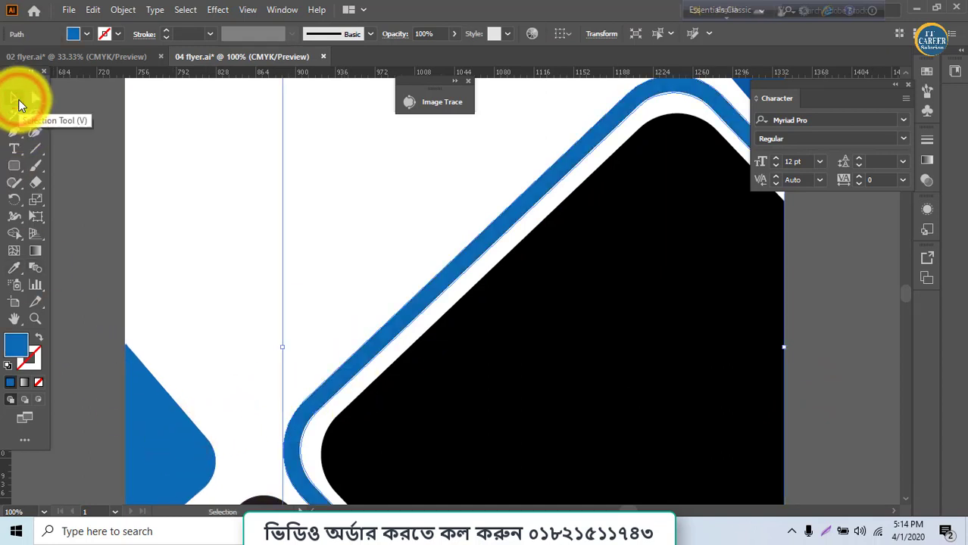
{"action": "key", "text": "ctrl+minus"}
{"action": "key", "text": "ctrl+minus"}
{"action": "key", "text": "ctrl+minus"}
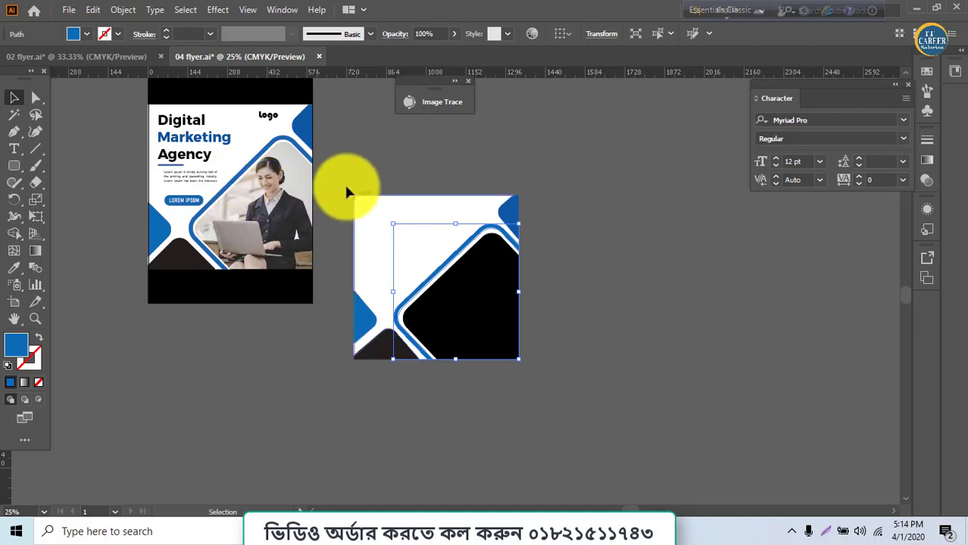
{"action": "left_click_drag", "start_coordinate": [345, 182], "coordinate": [533, 391]}
{"action": "key", "text": "ctrl+g"}
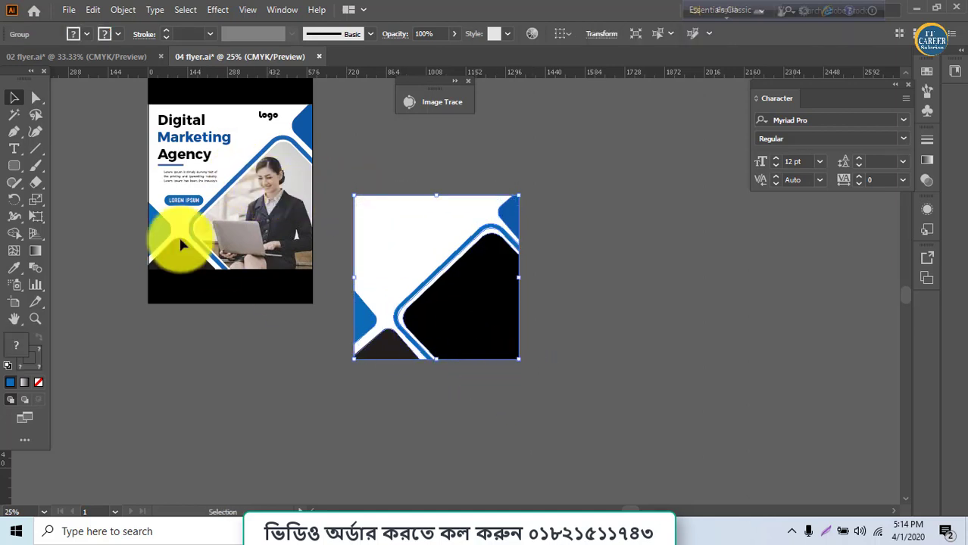
Step: Type the three-line 'Digital Marketing Agency' heading on the pasteboard beside the artboard
{"action": "left_click", "coordinate": [15, 148]}
{"action": "left_click", "coordinate": [649, 299]}
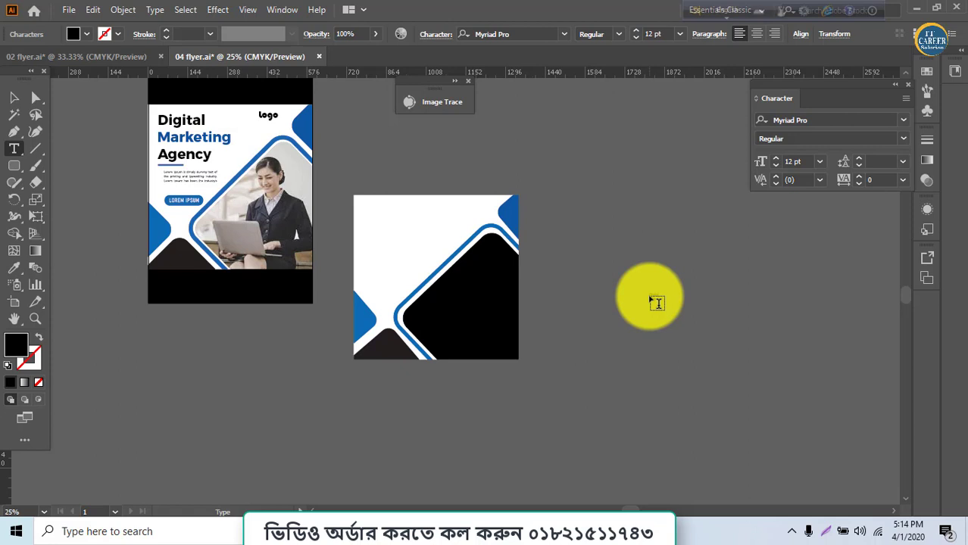
{"action": "key", "text": "ctrl+1"}
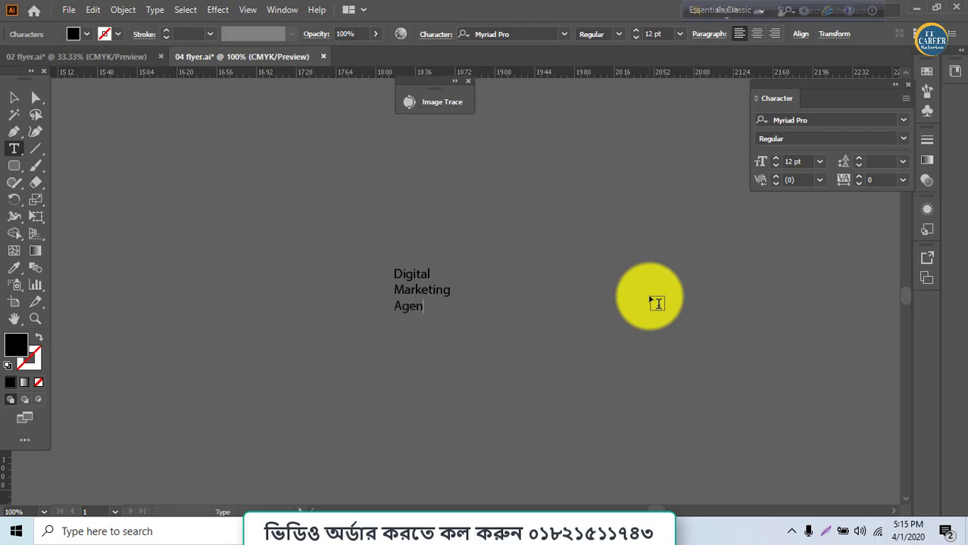
Step: Set the heading in Bahnschrift Bold at 48 pt, undoing an accidental text deletion
{"action": "key", "text": "ctrl+a"}
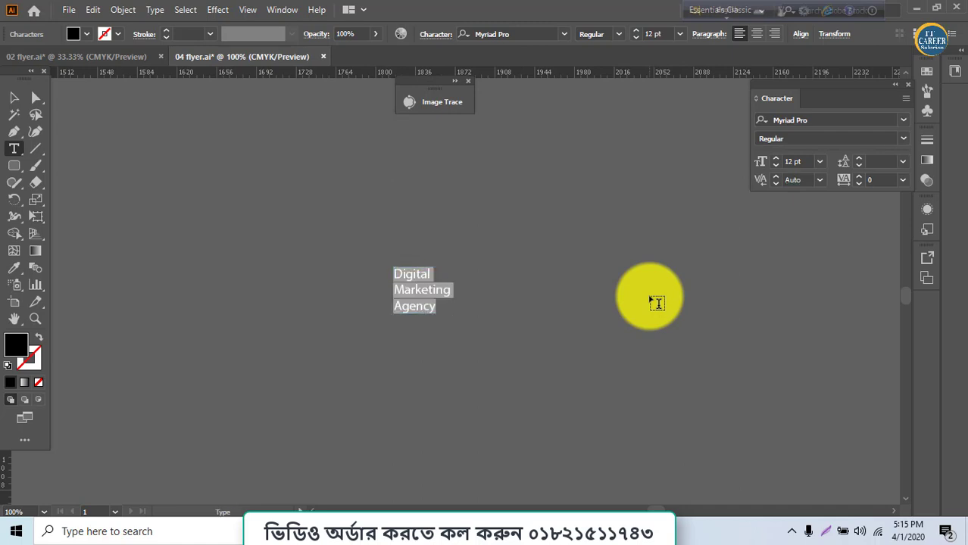
{"action": "left_click", "coordinate": [907, 124]}
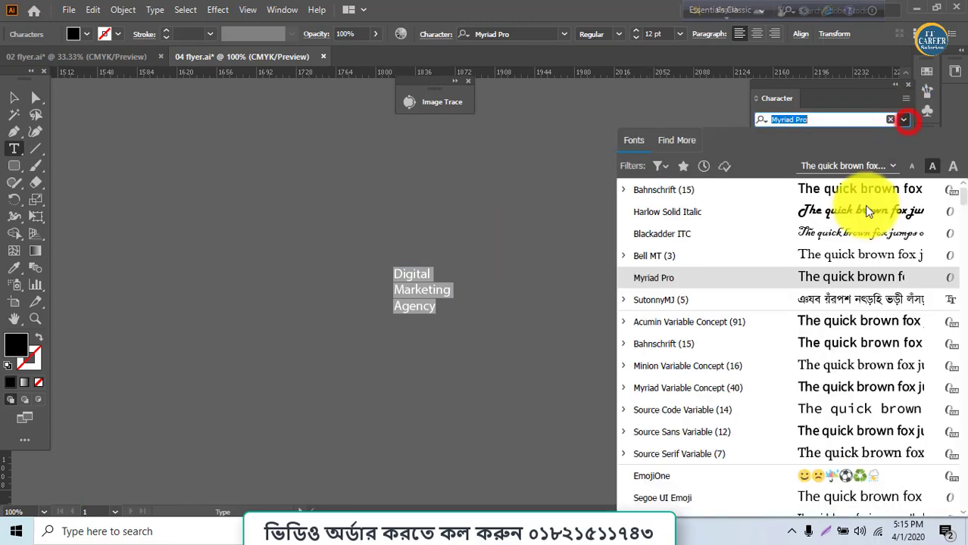
{"action": "left_click", "coordinate": [704, 191]}
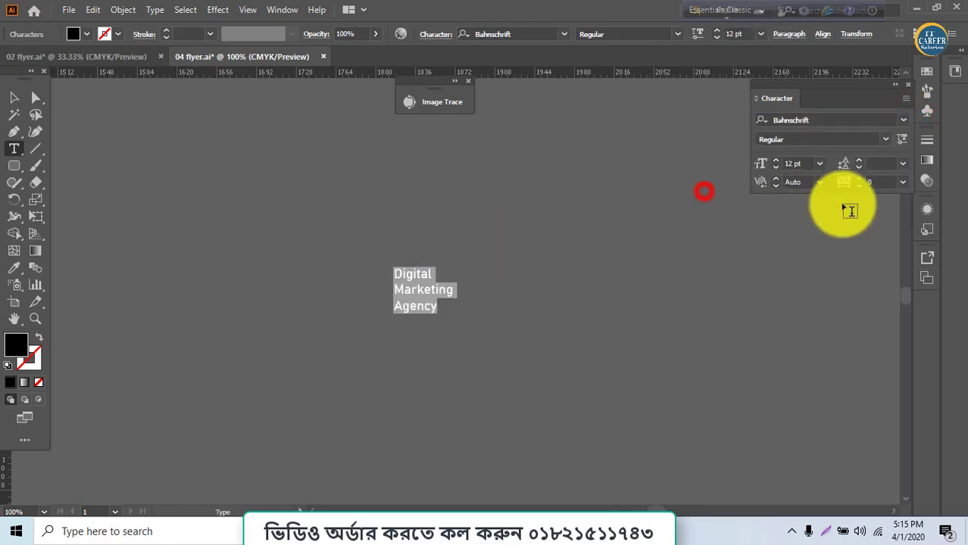
{"action": "left_click", "coordinate": [885, 140]}
{"action": "left_click", "coordinate": [784, 370]}
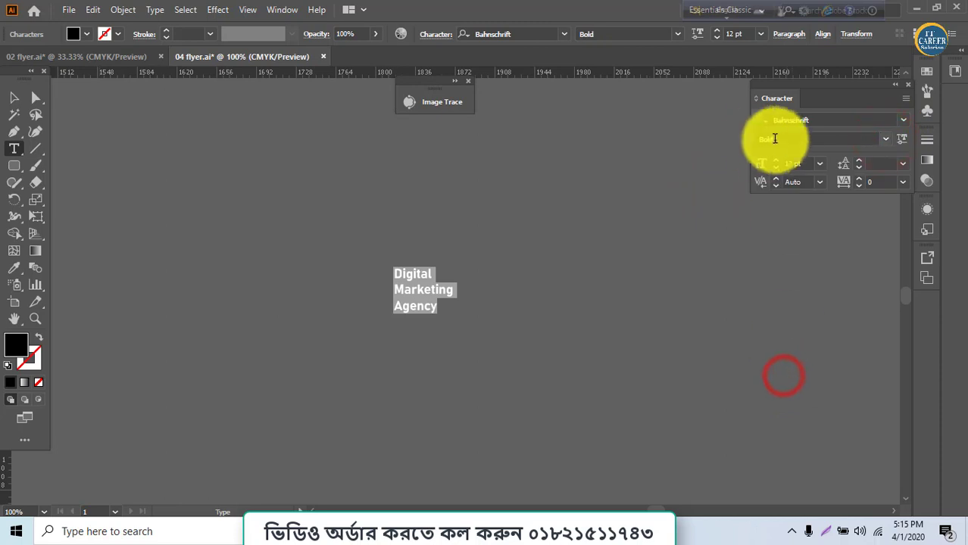
{"action": "left_click", "coordinate": [820, 163]}
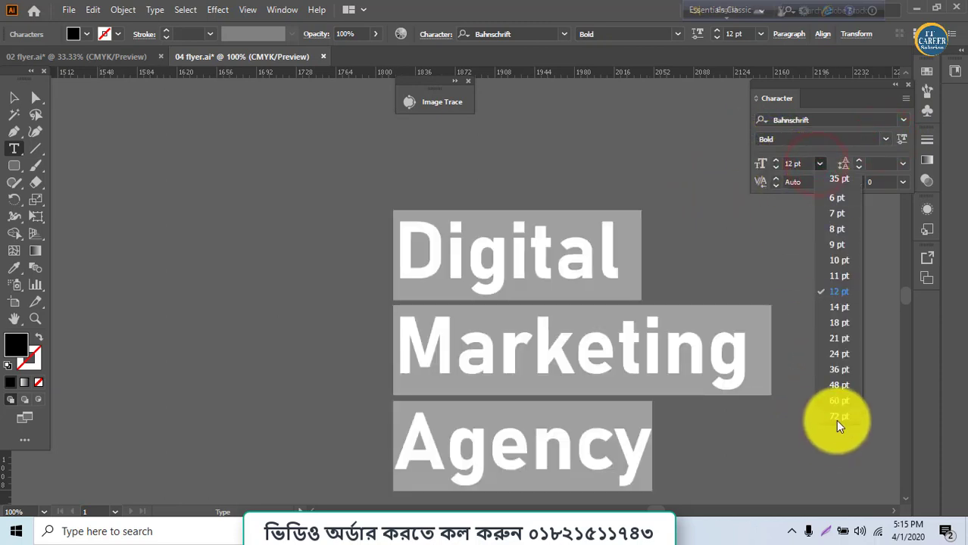
{"action": "left_click", "coordinate": [836, 383]}
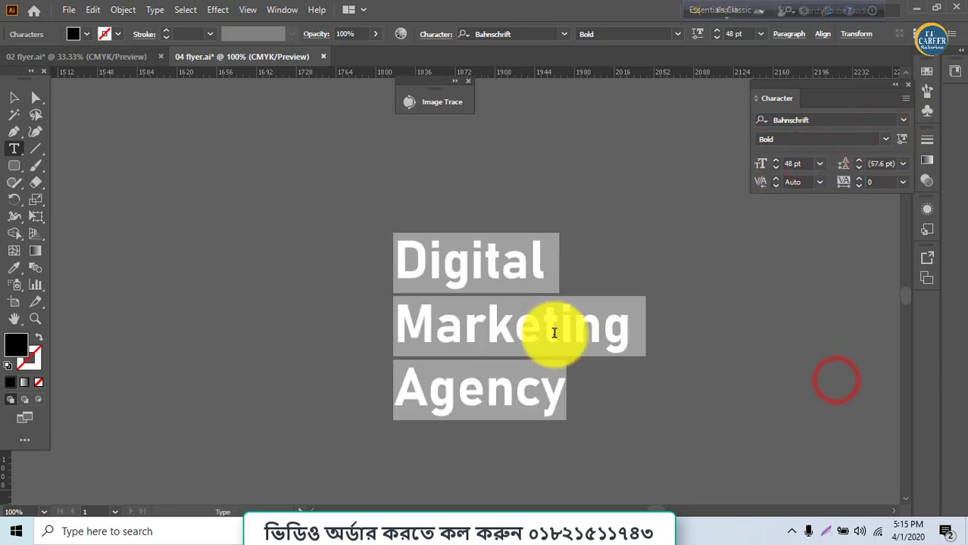
{"action": "key", "text": "ctrl+minus"}
{"action": "key", "text": "ctrl+minus"}
{"action": "key", "text": "ctrl+minus"}
{"action": "key", "text": "BackSpace"}
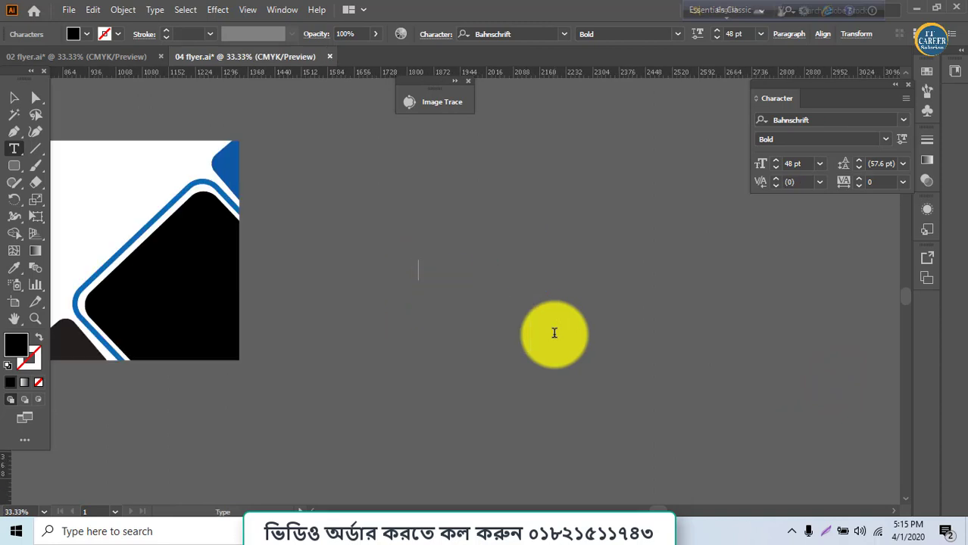
{"action": "key", "text": "ctrl+z"}
Step: Move the heading onto the artboard's top-left corner
{"action": "left_click", "coordinate": [14, 97]}
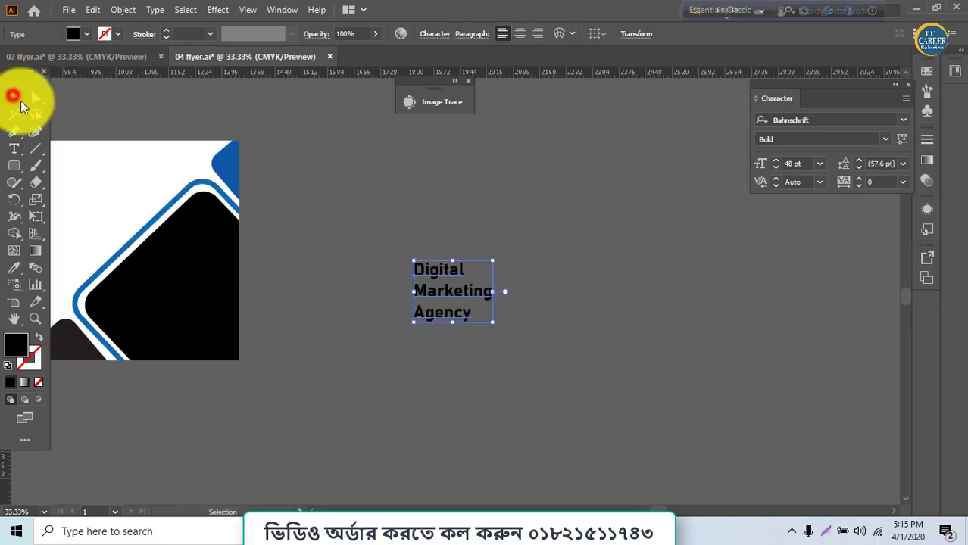
{"action": "mouse_move", "coordinate": [485, 357]}
{"action": "left_mouse_down"}
{"action": "mouse_move", "coordinate": [513, 372]}
{"action": "mouse_move", "coordinate": [649, 381]}
{"action": "left_mouse_up"}
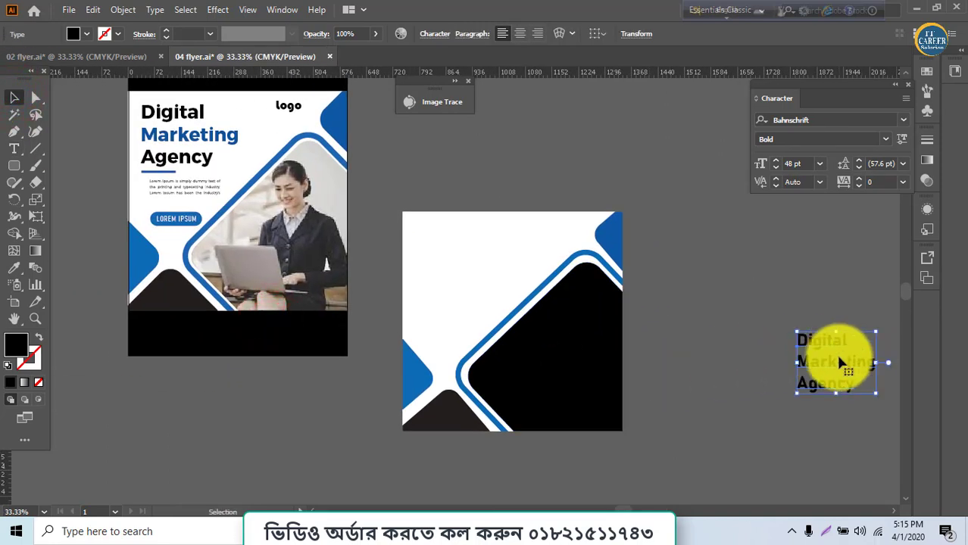
{"action": "mouse_move", "coordinate": [838, 362]}
{"action": "left_mouse_down"}
{"action": "mouse_move", "coordinate": [431, 244]}
{"action": "mouse_move", "coordinate": [471, 250]}
{"action": "mouse_move", "coordinate": [461, 249]}
{"action": "mouse_move", "coordinate": [465, 259]}
{"action": "left_mouse_up"}
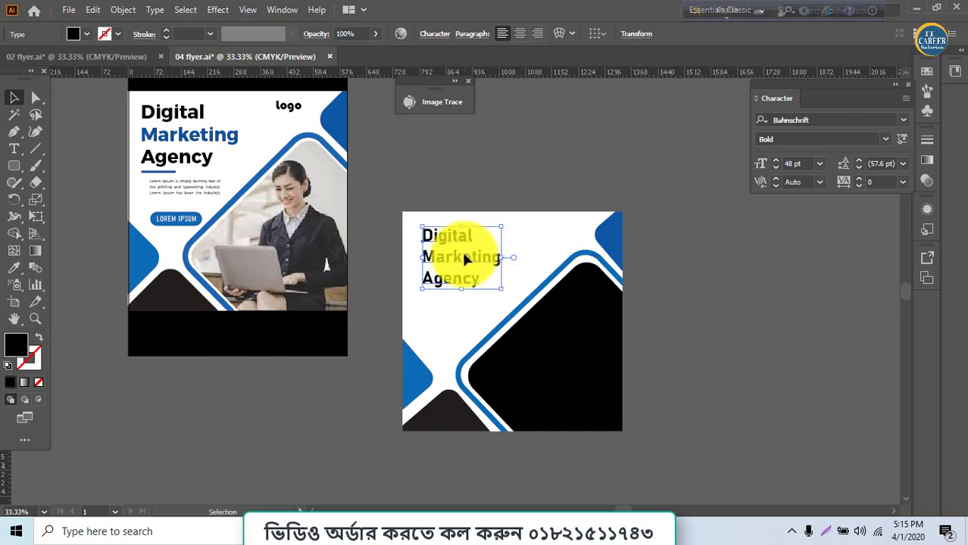
Step: Set the heading to 53 pt with 58 pt leading
{"action": "left_click", "coordinate": [774, 159]}
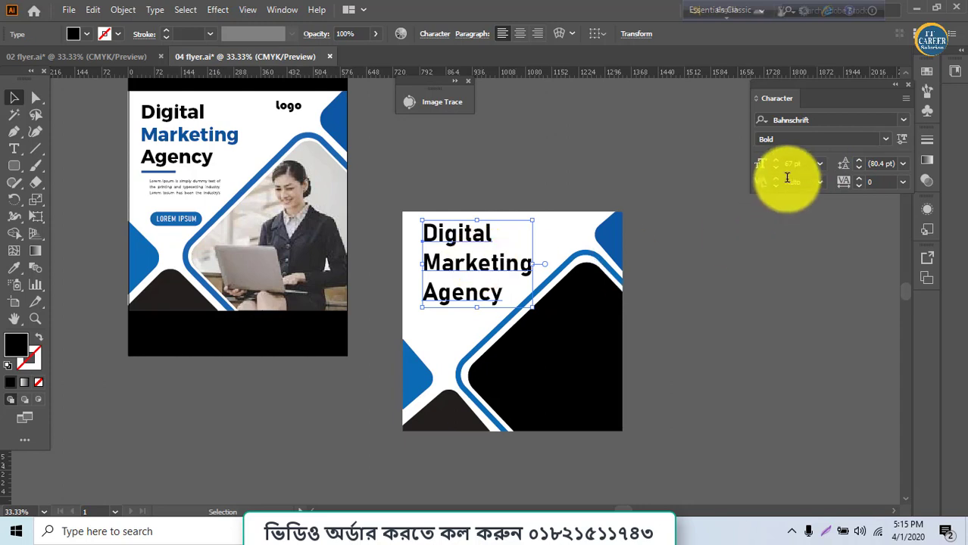
{"action": "left_click", "coordinate": [778, 168]}
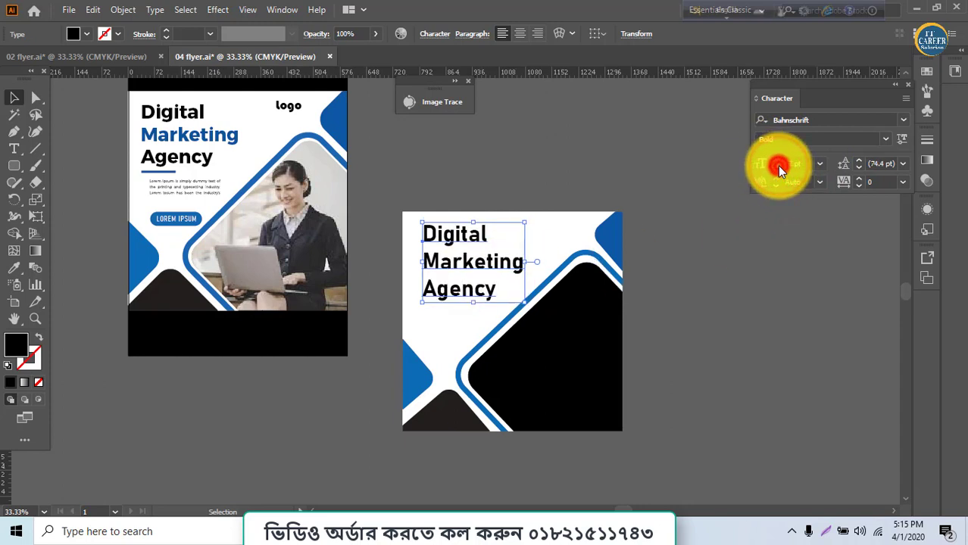
{"action": "left_click", "coordinate": [857, 169]}
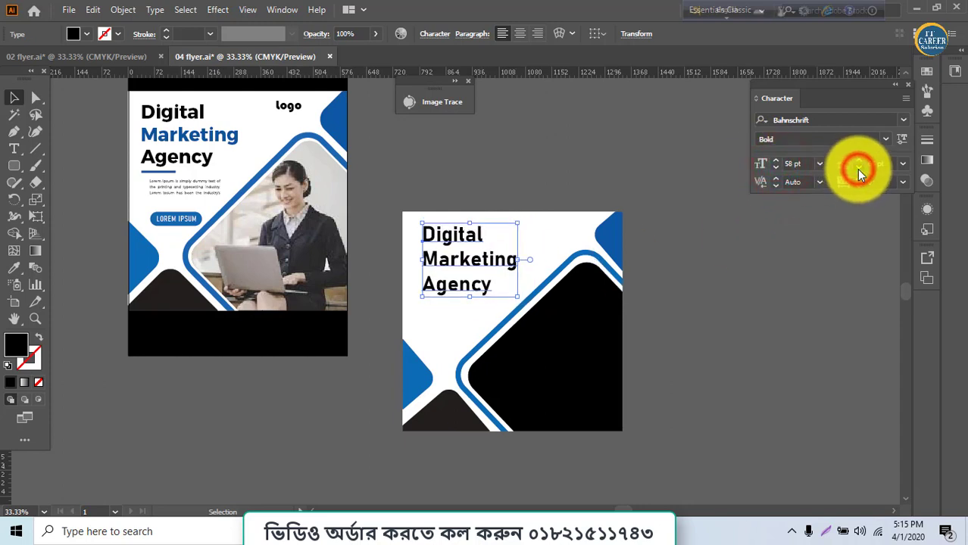
{"action": "left_click", "coordinate": [857, 169]}
{"action": "left_click", "coordinate": [857, 169]}
{"action": "left_click", "coordinate": [856, 169]}
{"action": "left_click", "coordinate": [856, 169]}
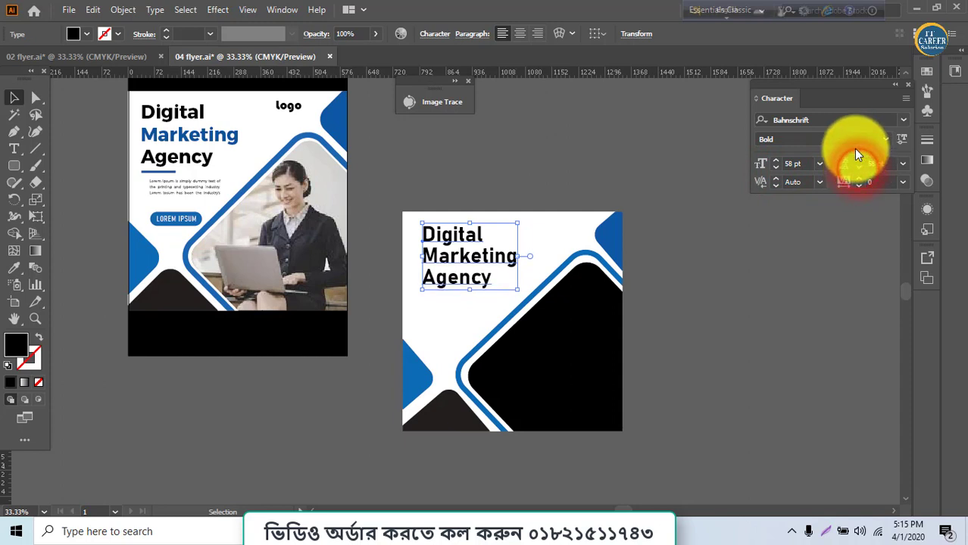
{"action": "left_click", "coordinate": [773, 167]}
{"action": "left_click", "coordinate": [773, 167]}
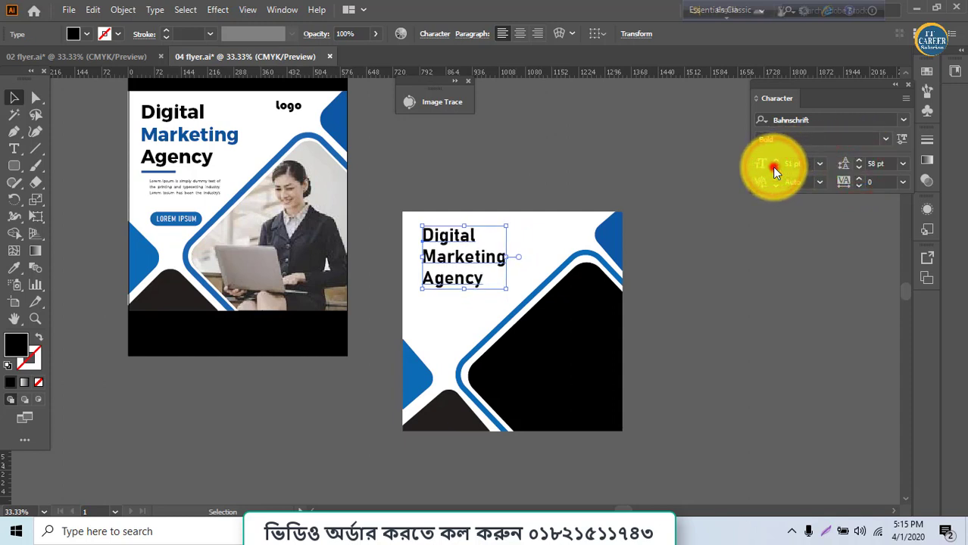
{"action": "left_click", "coordinate": [773, 168]}
{"action": "left_click", "coordinate": [772, 168]}
{"action": "left_click", "coordinate": [774, 161]}
{"action": "left_click", "coordinate": [774, 161]}
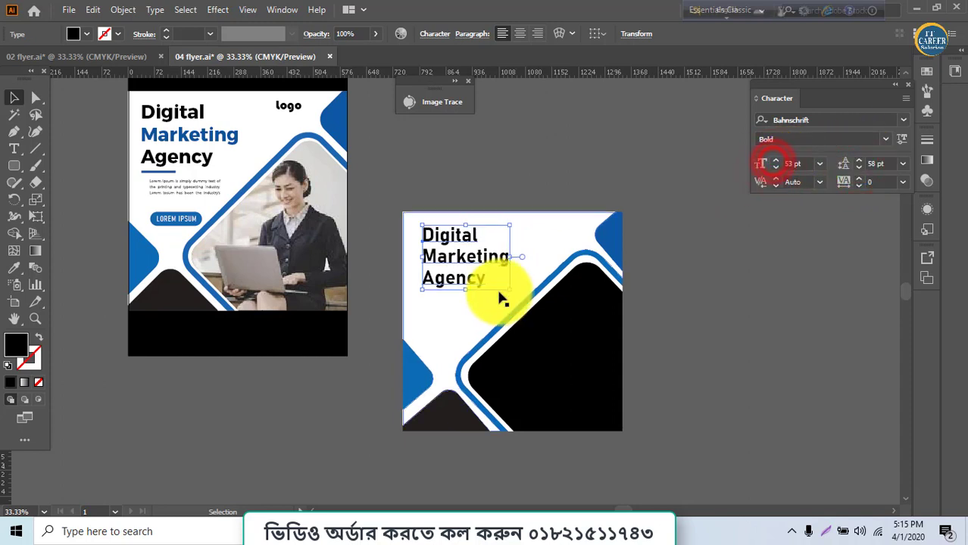
Step: Recolour the word 'Marketing' with the reference flyer's blue using the Eyedropper
{"action": "double_click", "coordinate": [460, 258]}
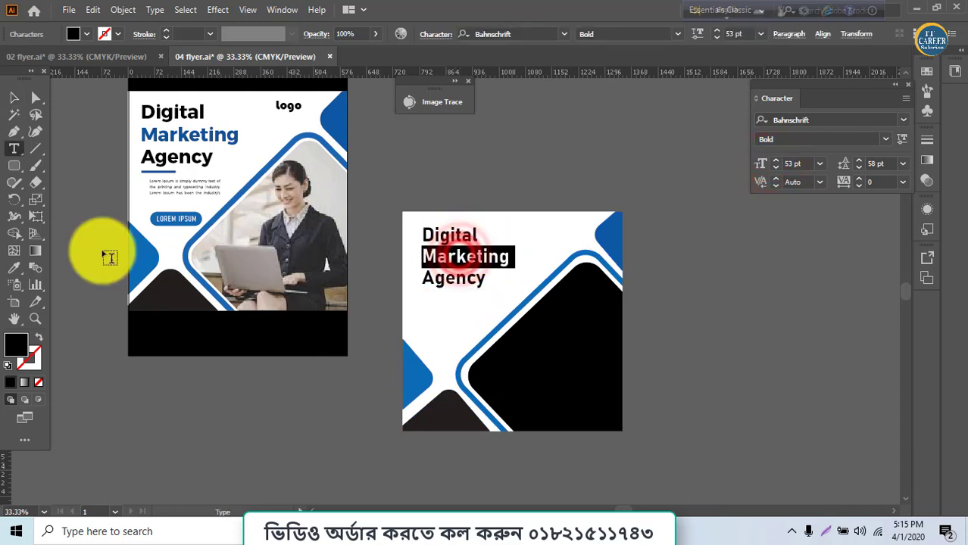
{"action": "left_click", "coordinate": [13, 266]}
{"action": "left_click", "coordinate": [136, 249]}
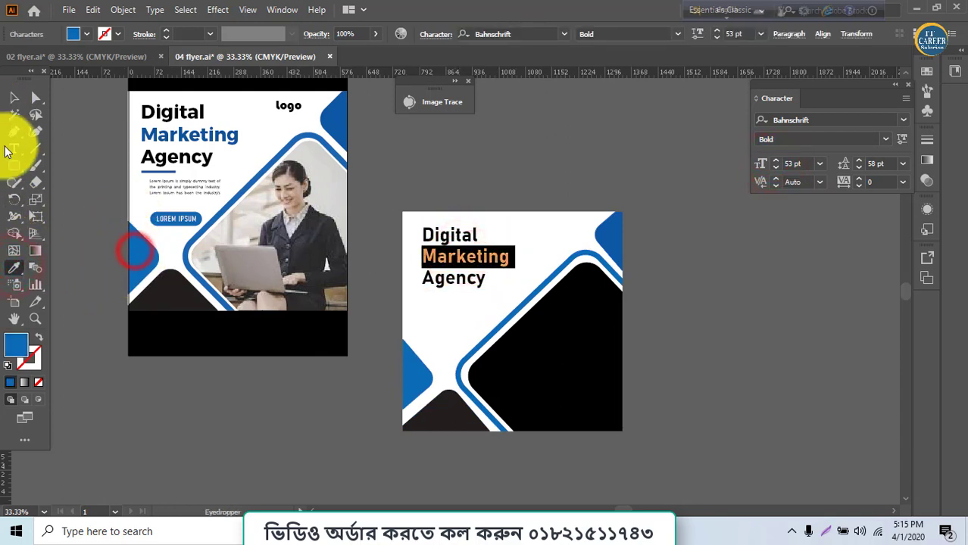
{"action": "left_click", "coordinate": [10, 109]}
Step: Draw a horizontal line beneath 'Agency' with a heavy dark-blue stroke
{"action": "left_click", "coordinate": [34, 148]}
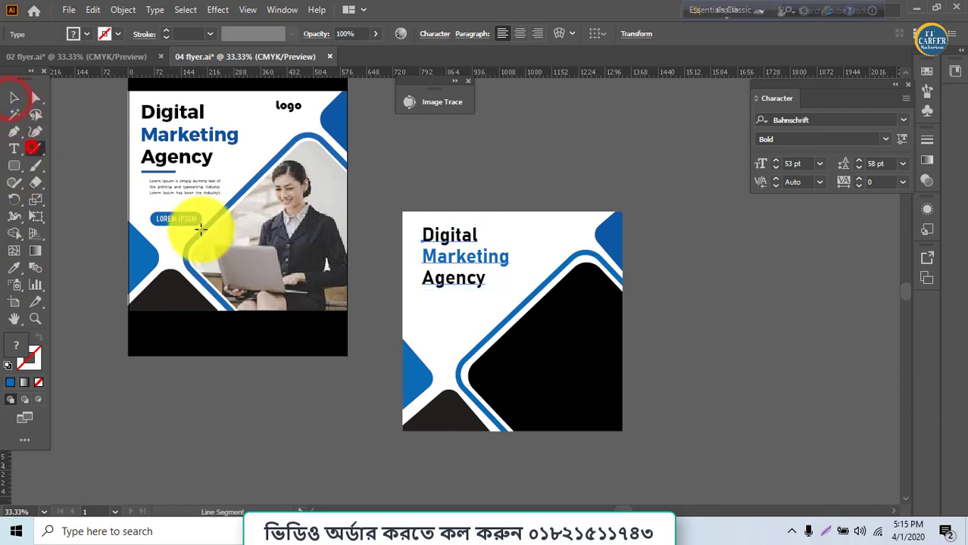
{"action": "left_click_drag", "start_coordinate": [172, 289], "coordinate": [422, 289]}
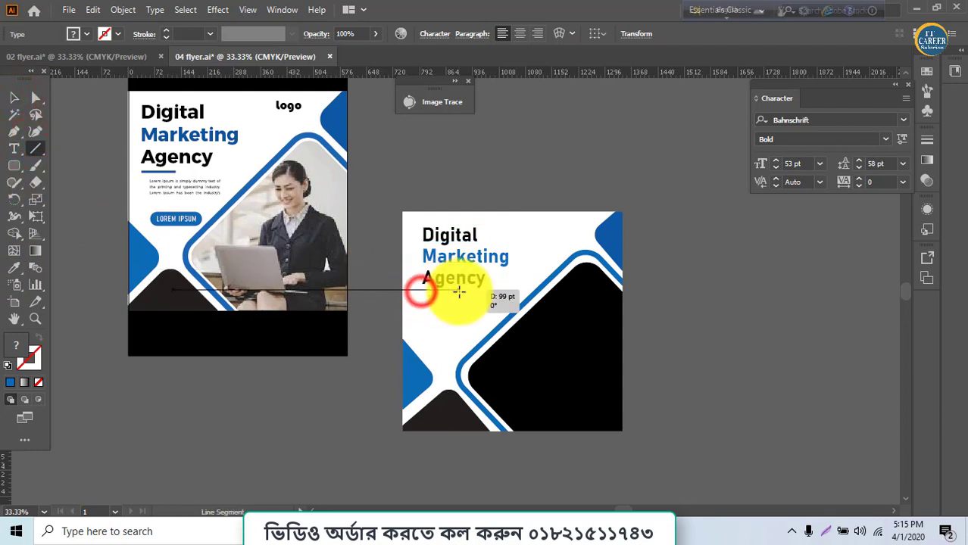
{"action": "left_click", "coordinate": [163, 35]}
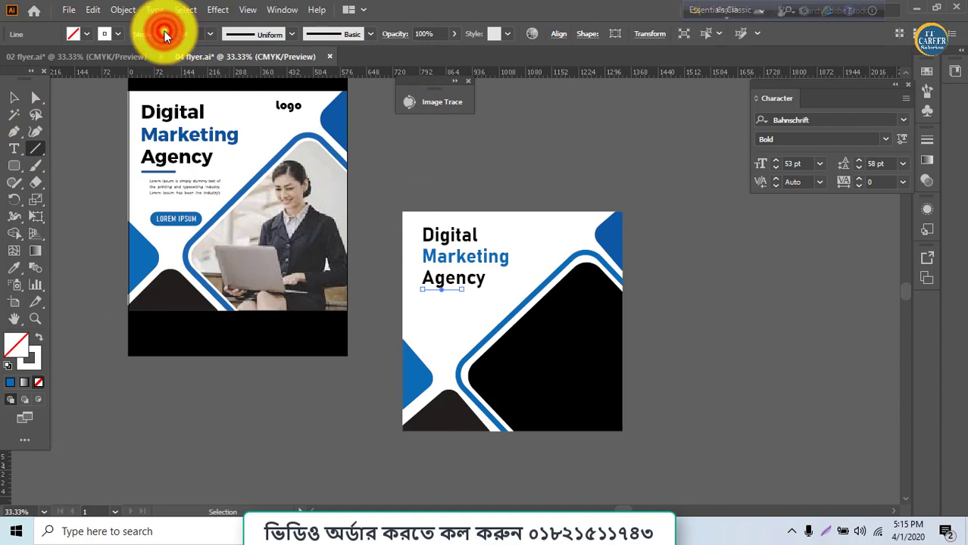
{"action": "left_click", "coordinate": [166, 34]}
{"action": "left_click", "coordinate": [117, 34]}
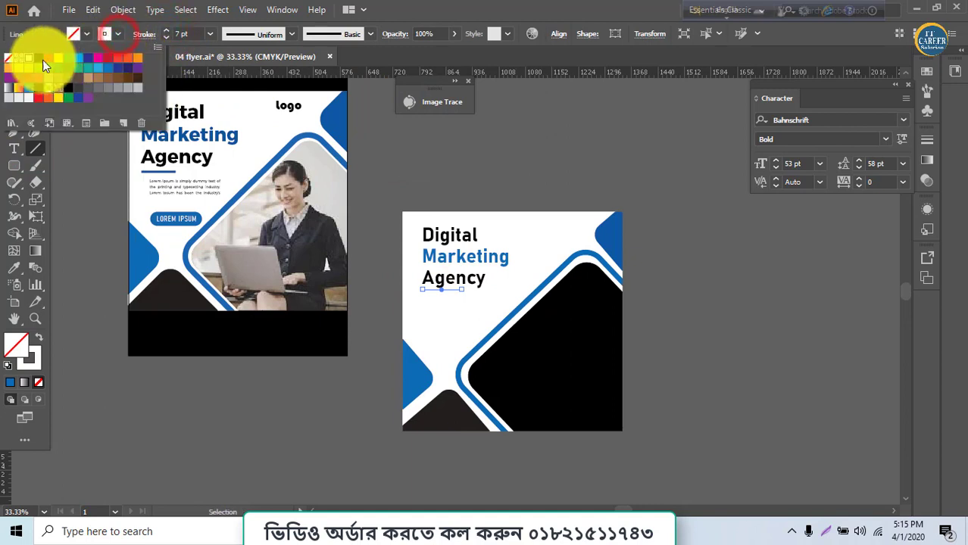
{"action": "left_click", "coordinate": [74, 101]}
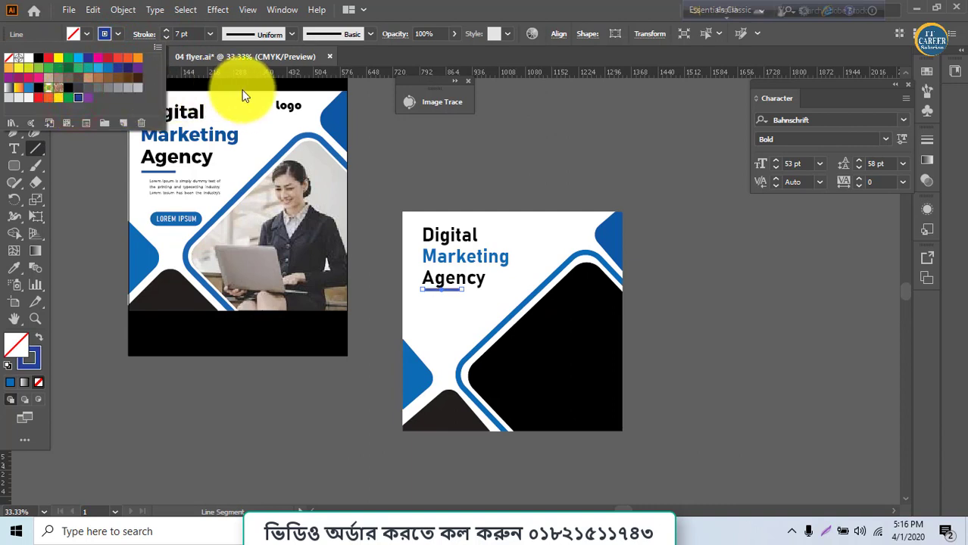
{"action": "left_click", "coordinate": [165, 35]}
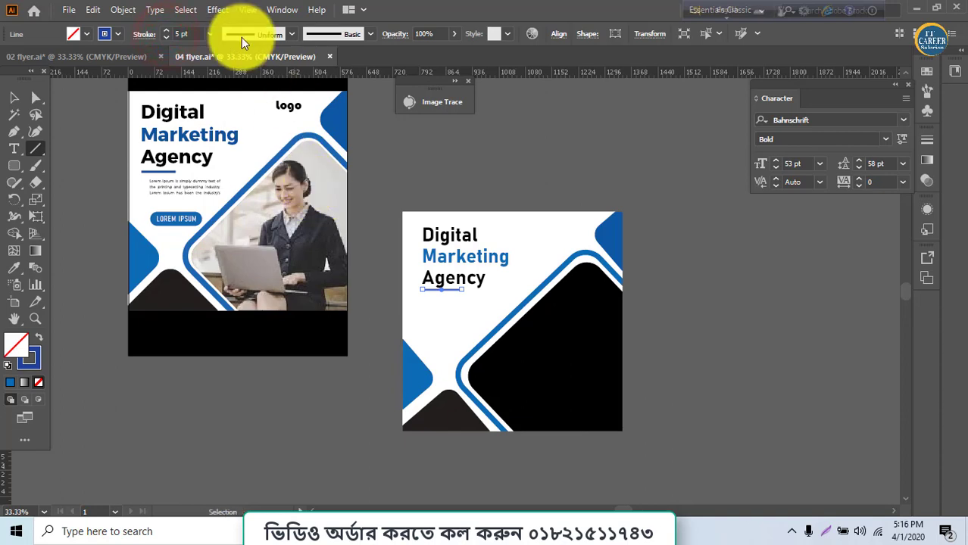
Step: Expand the line into a filled shape and nudge it slightly lower
{"action": "left_click", "coordinate": [125, 9]}
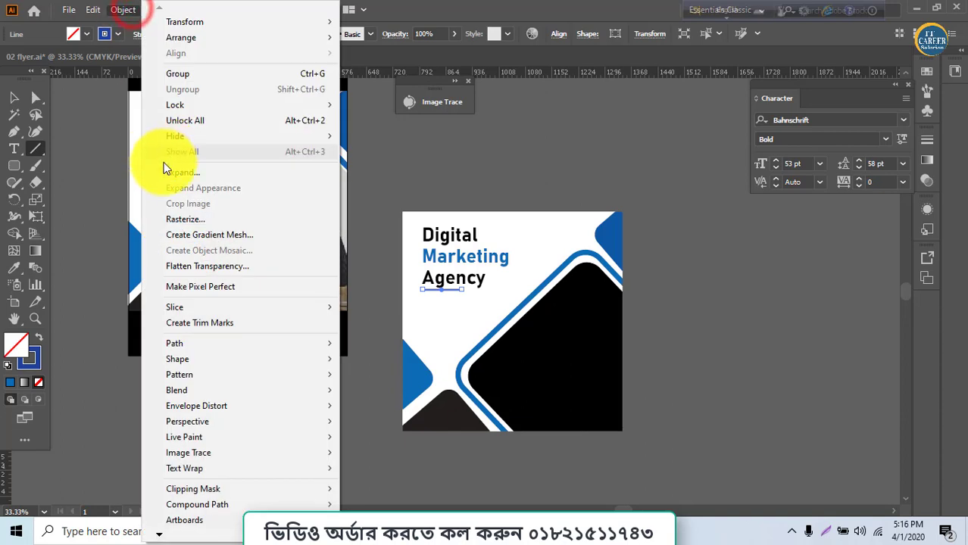
{"action": "left_click", "coordinate": [168, 173]}
{"action": "left_click", "coordinate": [438, 342]}
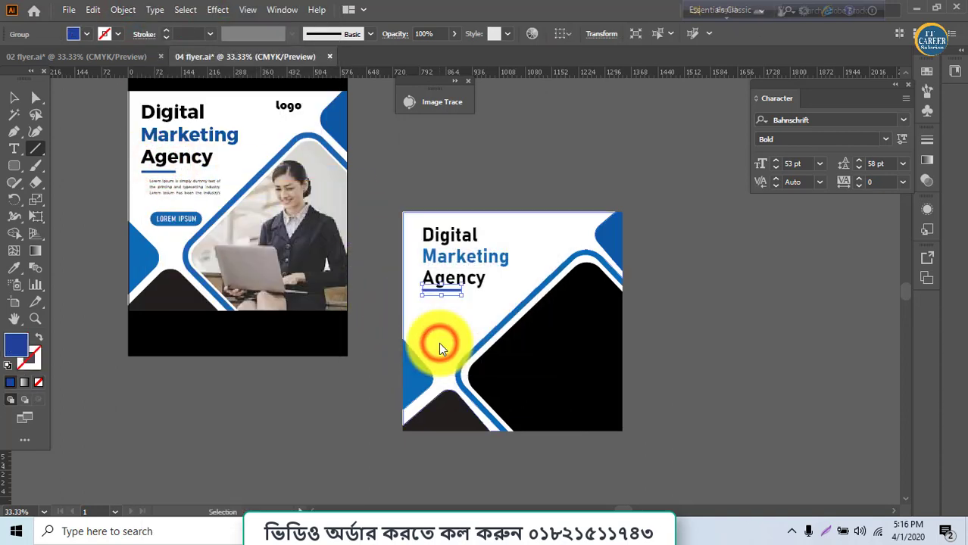
{"action": "key", "text": "ctrl+plus"}
{"action": "key", "text": "ctrl+plus"}
{"action": "key", "text": "ctrl+plus"}
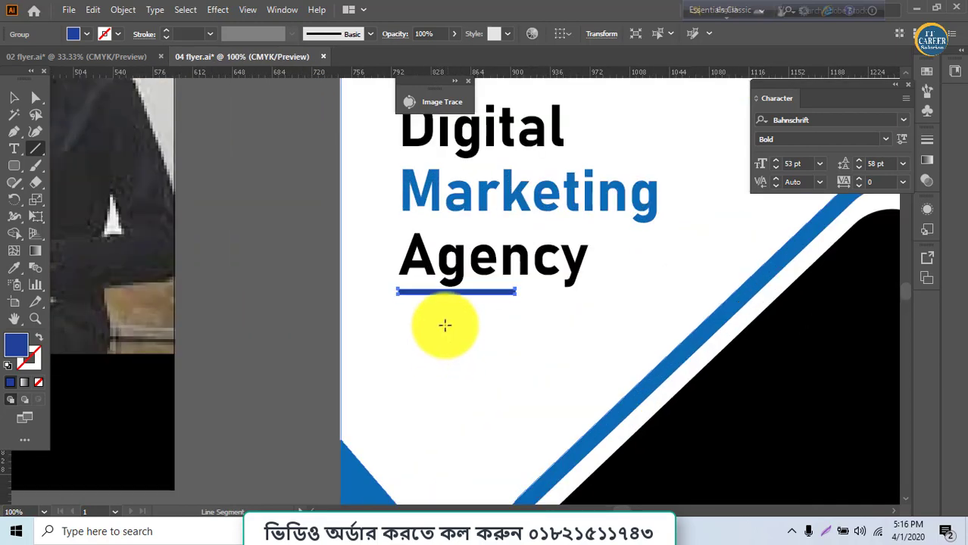
{"action": "key", "text": "v"}
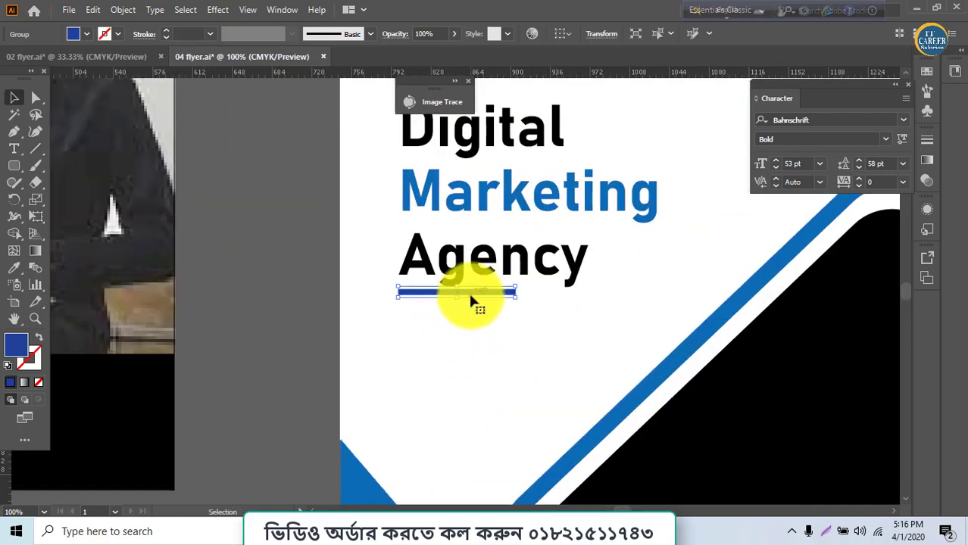
{"action": "left_click_drag", "start_coordinate": [470, 298], "coordinate": [471, 305]}
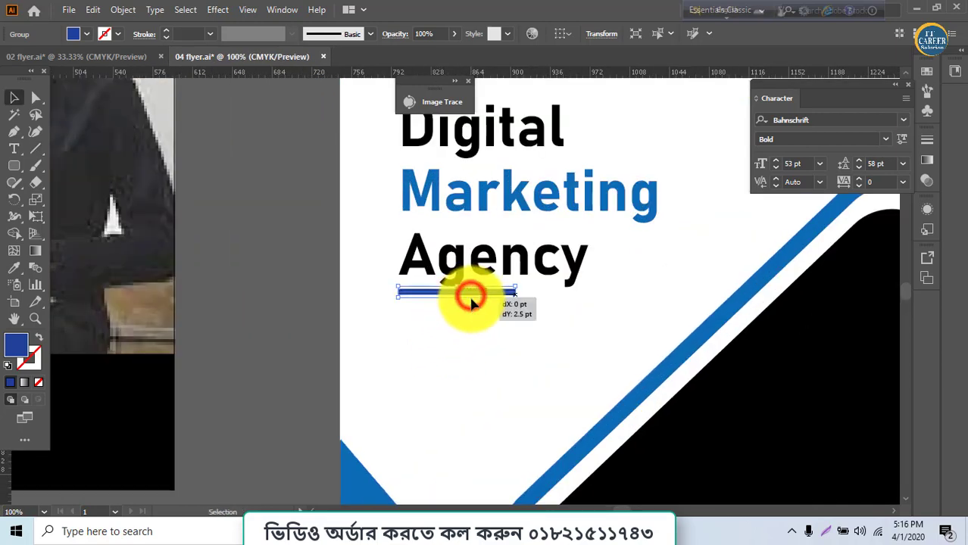
{"action": "left_click", "coordinate": [459, 342]}
{"action": "key", "text": "ctrl+a"}
{"action": "key", "text": "ctrl+minus"}
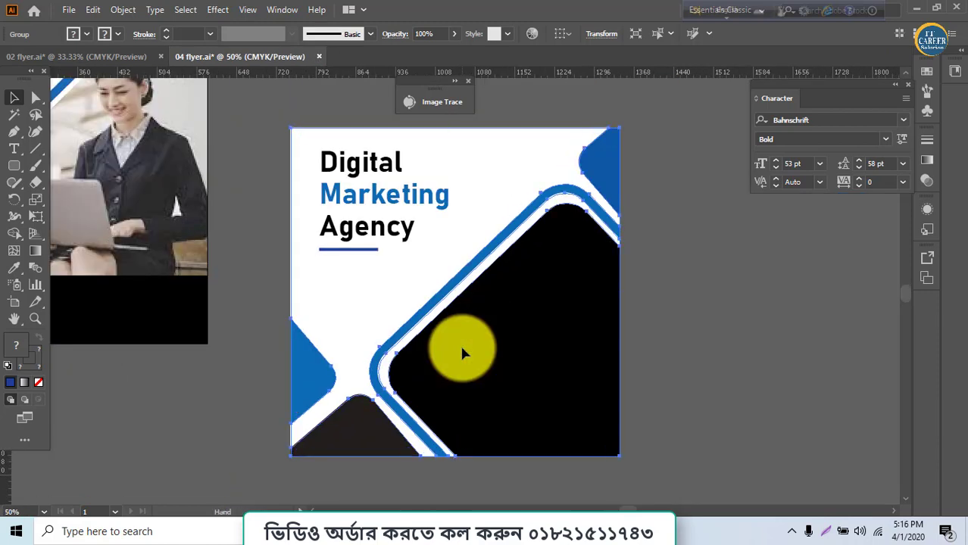
Step: Draw a rectangle below the blue underline
{"action": "left_click_drag", "start_coordinate": [276, 272], "coordinate": [512, 337]}
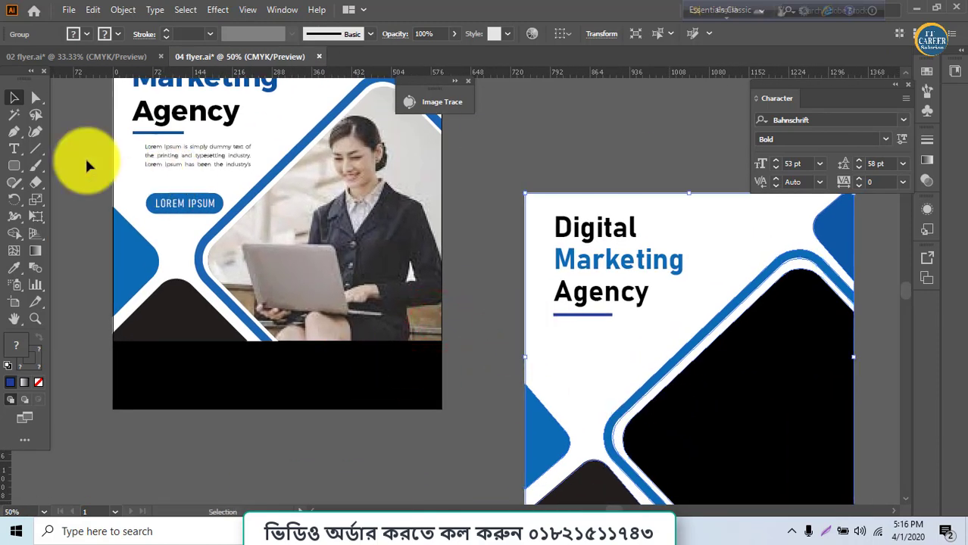
{"action": "left_click_drag", "start_coordinate": [26, 168], "coordinate": [71, 162]}
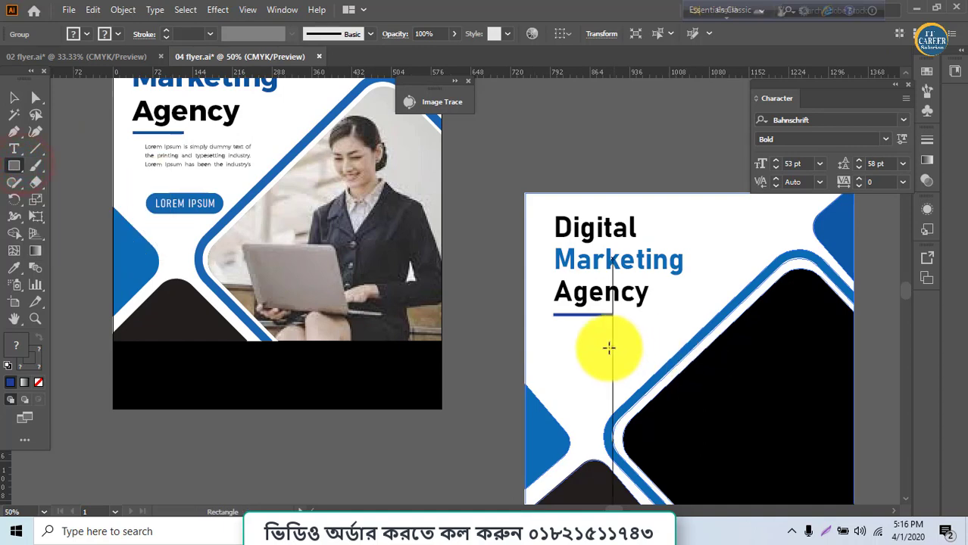
{"action": "left_click_drag", "start_coordinate": [555, 329], "coordinate": [664, 353]}
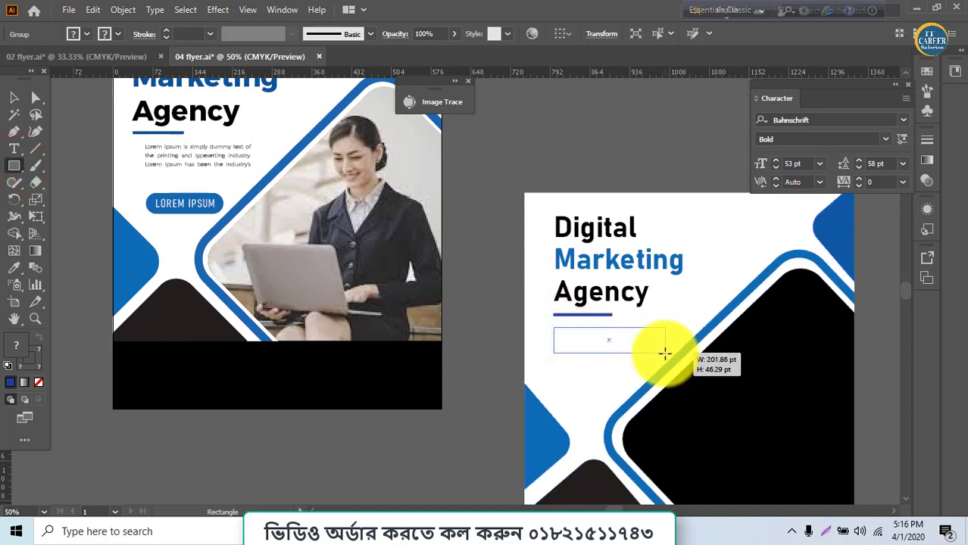
{"action": "left_click_drag", "start_coordinate": [664, 353], "coordinate": [664, 353]}
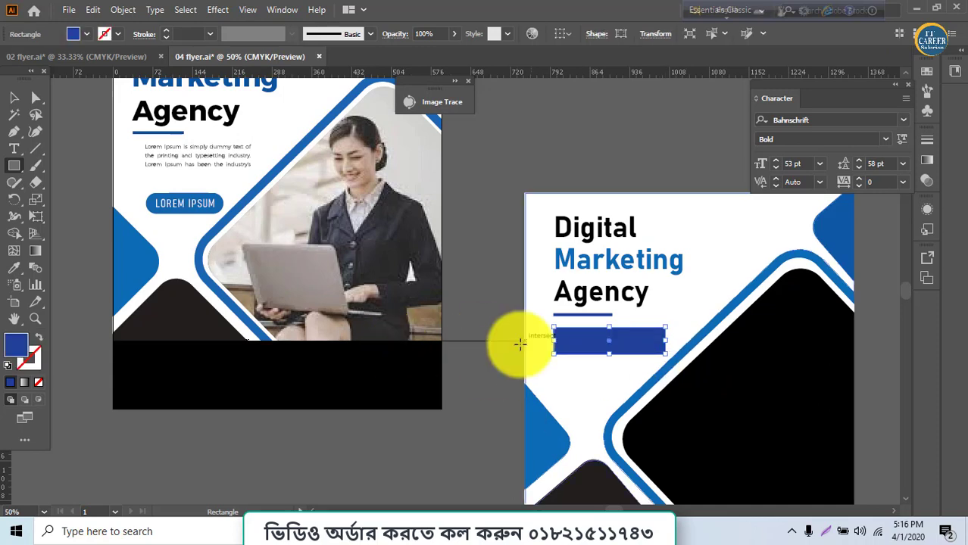
Step: Convert the rectangle into area type, then bring up lipsum.com in Chrome
{"action": "left_click", "coordinate": [13, 147]}
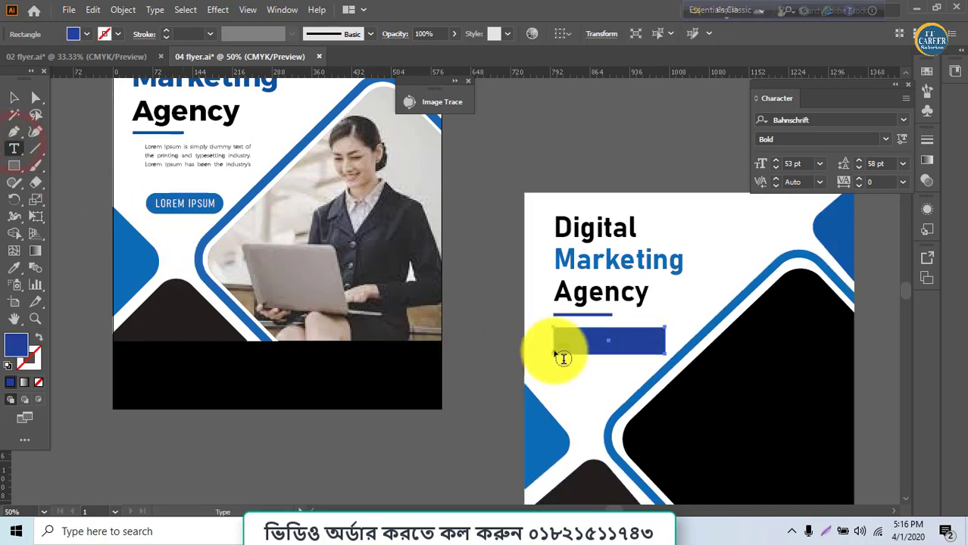
{"action": "left_click", "coordinate": [555, 333]}
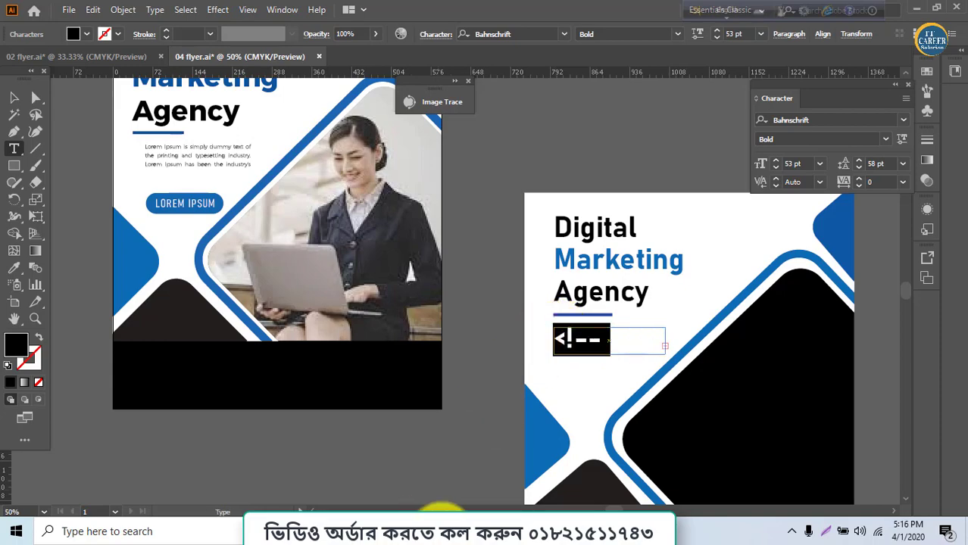
{"action": "key", "text": "alt+Tab"}
{"action": "left_click", "coordinate": [144, 19]}
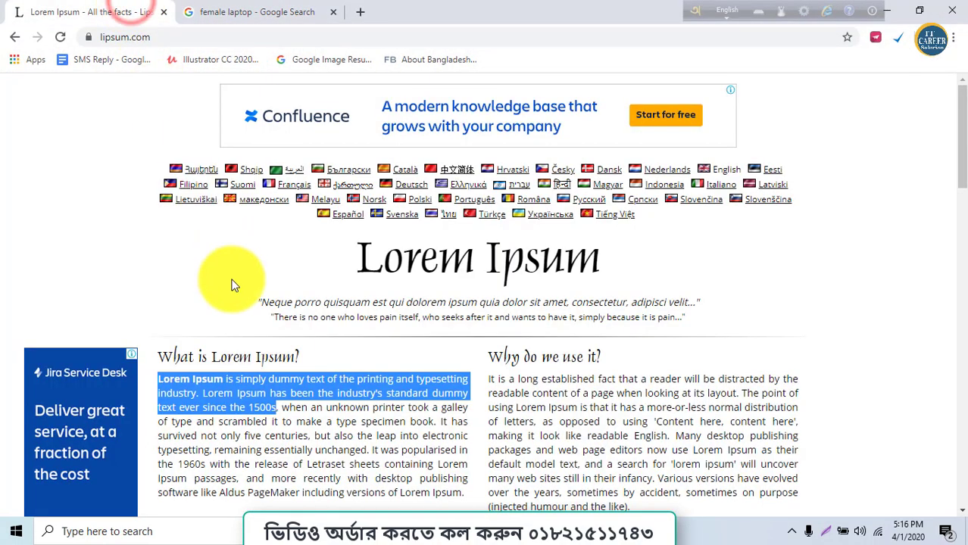
Step: Paste the copied Lorem Ipsum sentence into the text box with Auto leading
{"action": "key", "text": "ctrl+c"}
{"action": "key", "text": "alt+Tab"}
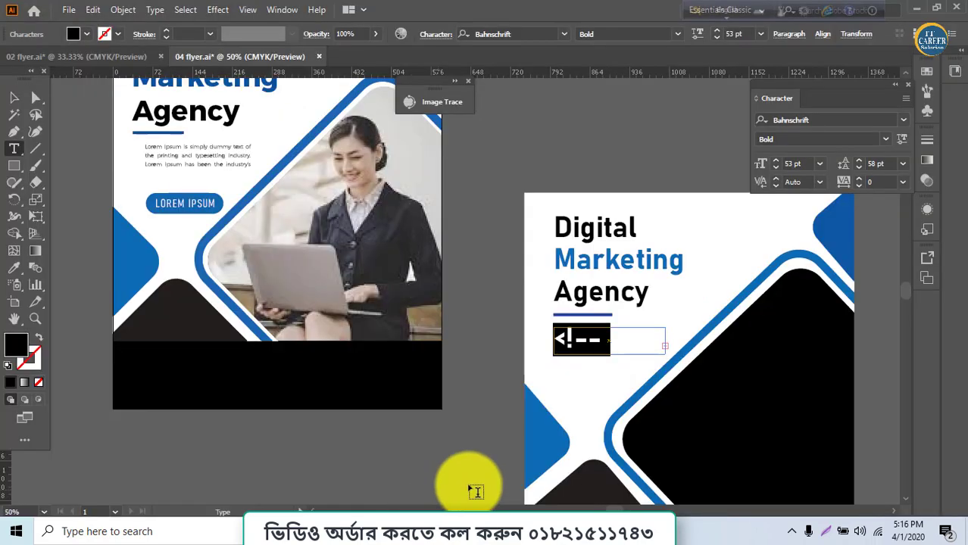
{"action": "key", "text": "ctrl+v"}
{"action": "key", "text": "ctrl+a"}
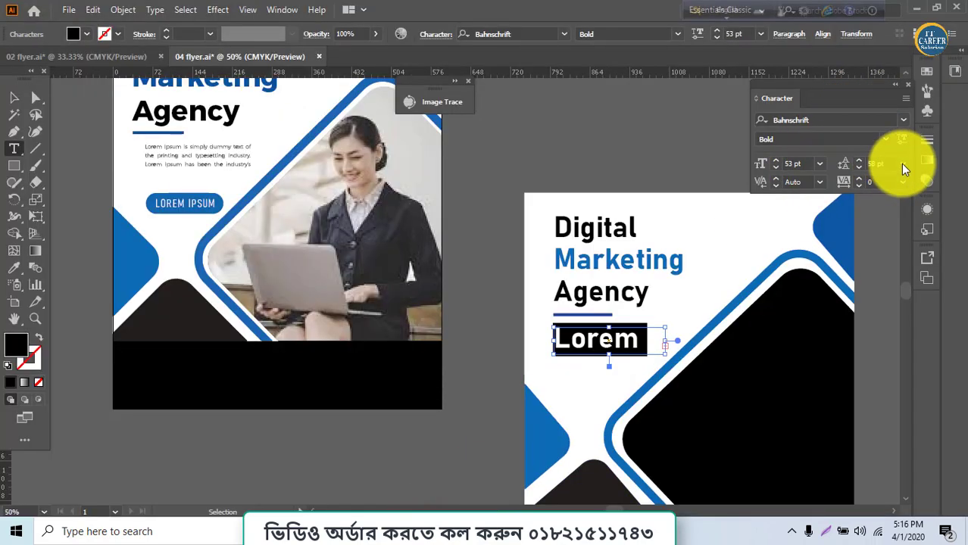
{"action": "left_click", "coordinate": [903, 164]}
{"action": "left_click", "coordinate": [920, 198]}
Step: Set the paragraph to 10 pt Bahnschrift Light with Justify All Lines
{"action": "left_click", "coordinate": [821, 164]}
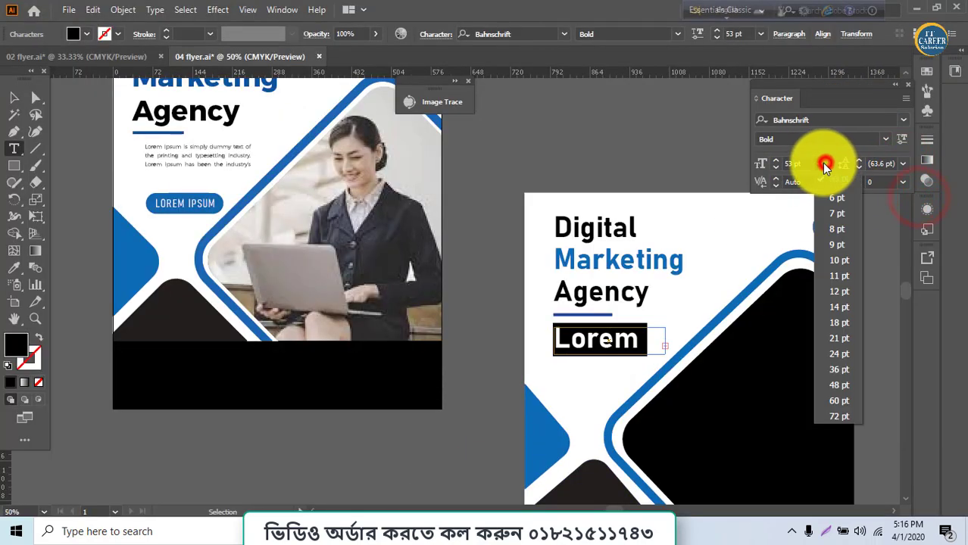
{"action": "left_click", "coordinate": [831, 256]}
{"action": "left_click", "coordinate": [787, 35]}
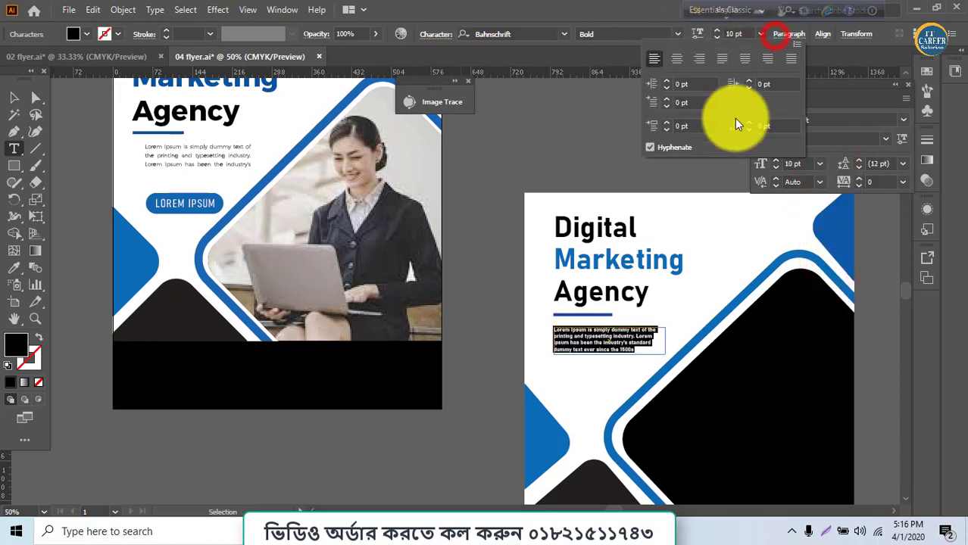
{"action": "left_click", "coordinate": [791, 59]}
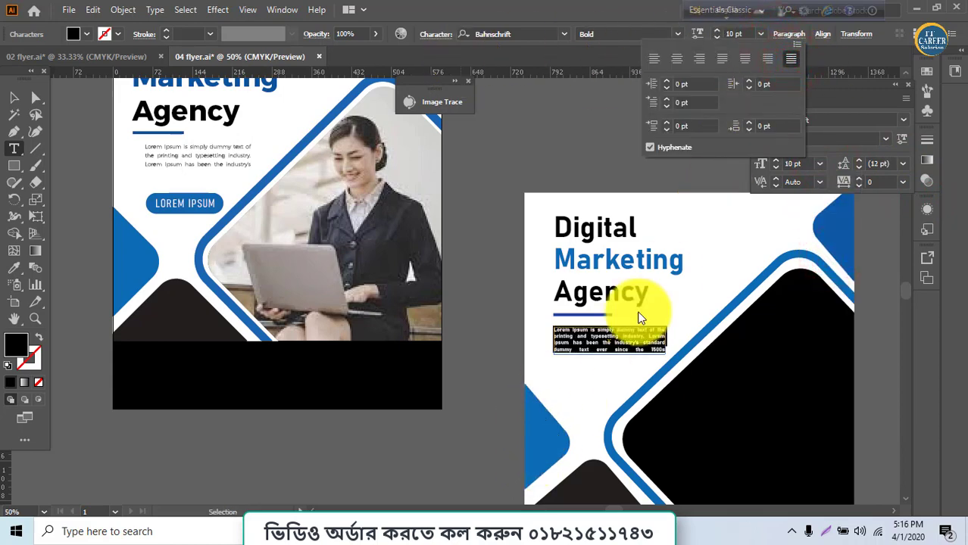
{"action": "left_click", "coordinate": [884, 141]}
{"action": "left_click", "coordinate": [884, 139]}
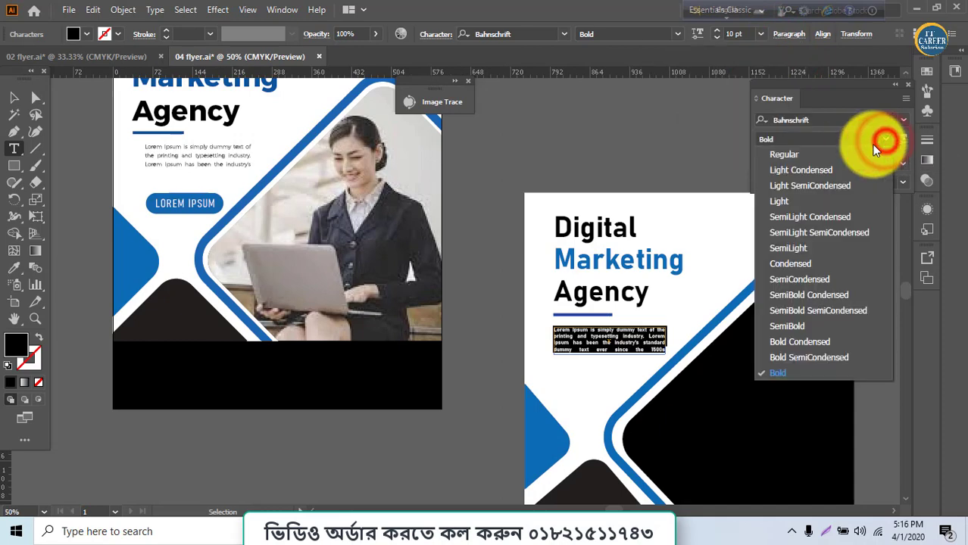
{"action": "left_click", "coordinate": [779, 200]}
{"action": "left_click", "coordinate": [15, 97]}
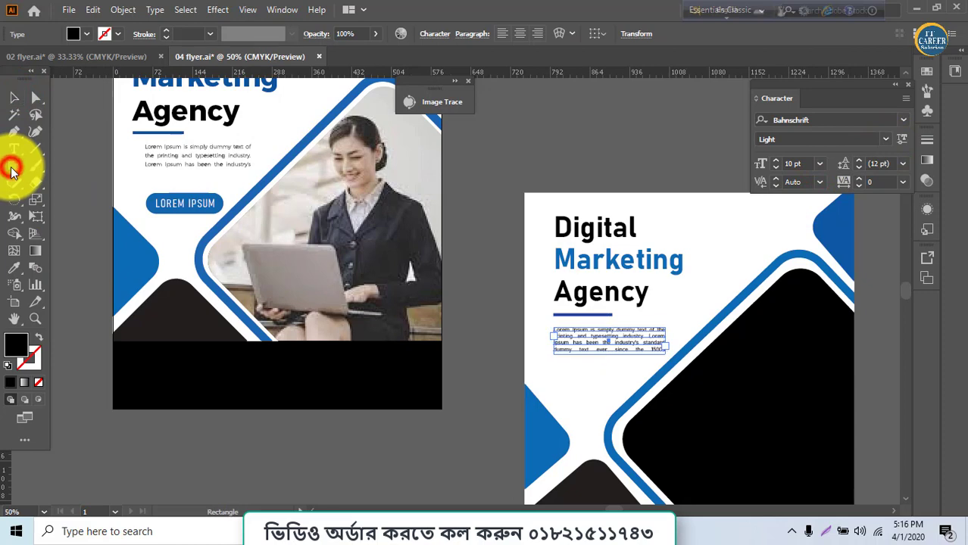
Step: Draw a rounded rectangle below the paragraph and stretch it left to about 133 × 38 pt
{"action": "left_click_drag", "start_coordinate": [11, 169], "coordinate": [67, 195]}
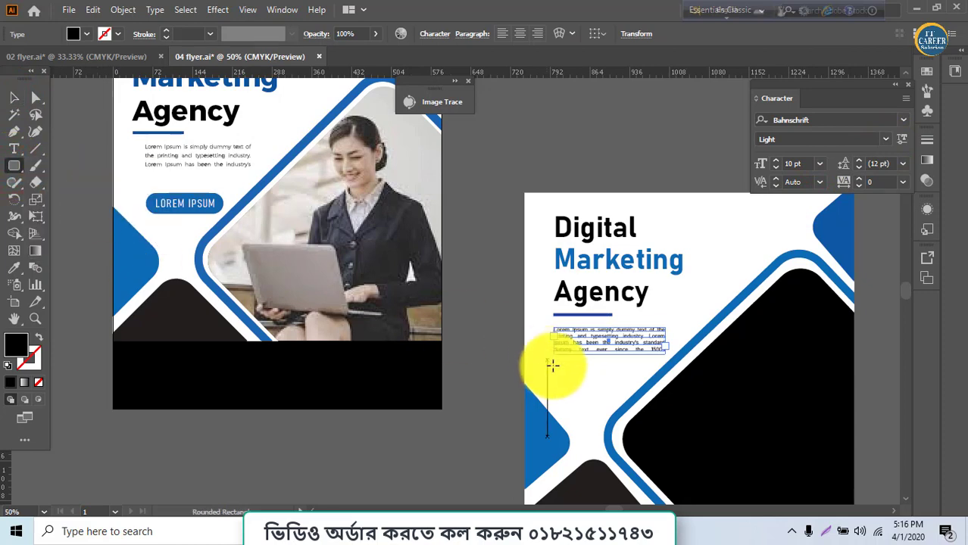
{"action": "left_click_drag", "start_coordinate": [570, 376], "coordinate": [633, 393]}
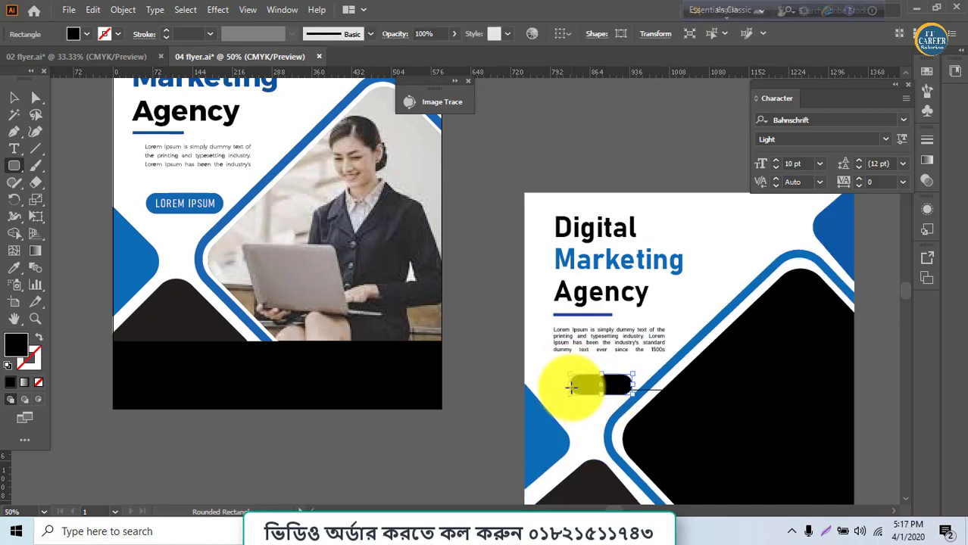
{"action": "left_click_drag", "start_coordinate": [570, 386], "coordinate": [565, 385]}
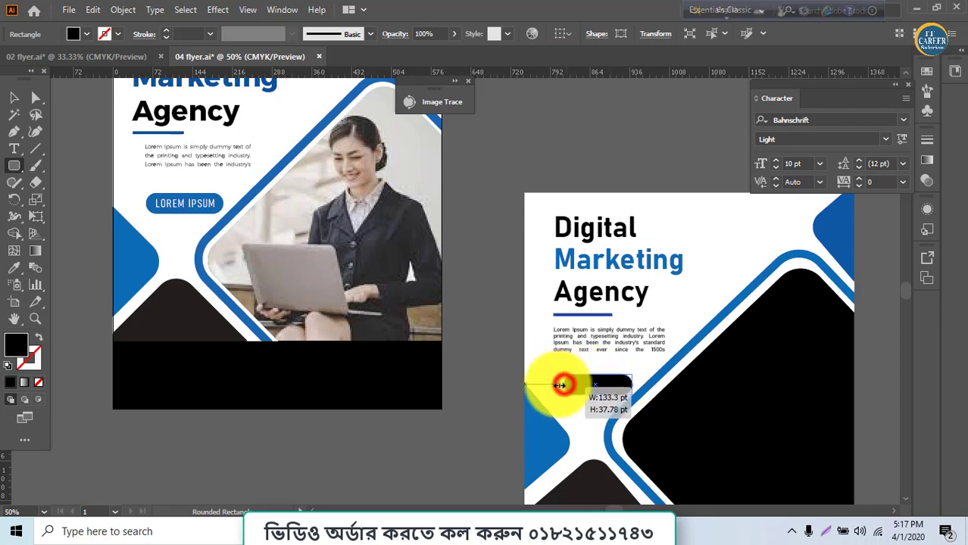
{"action": "left_click_drag", "start_coordinate": [565, 385], "coordinate": [553, 386]}
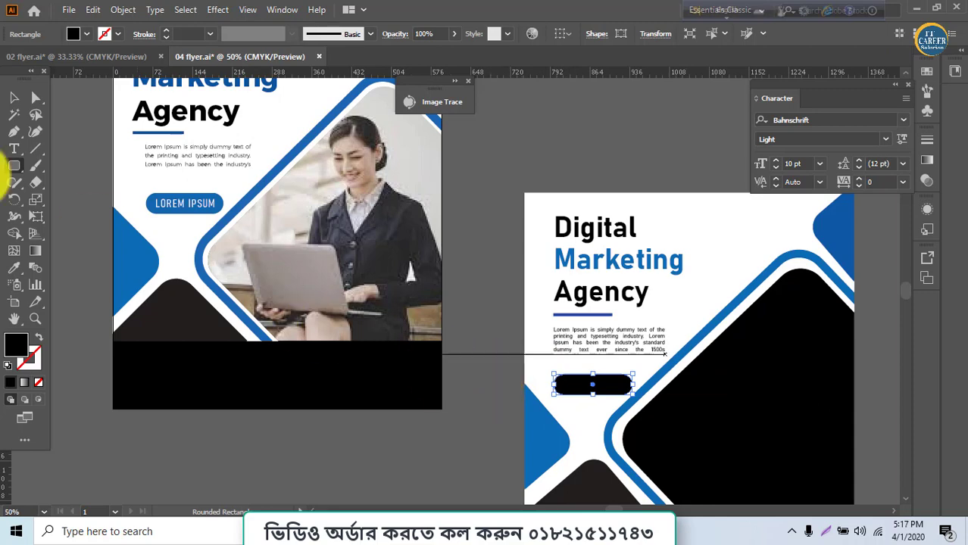
Step: Add a white 21 pt 'Lorem ipsum' label and move it onto the black pill
{"action": "left_click", "coordinate": [13, 148]}
{"action": "left_click", "coordinate": [331, 446]}
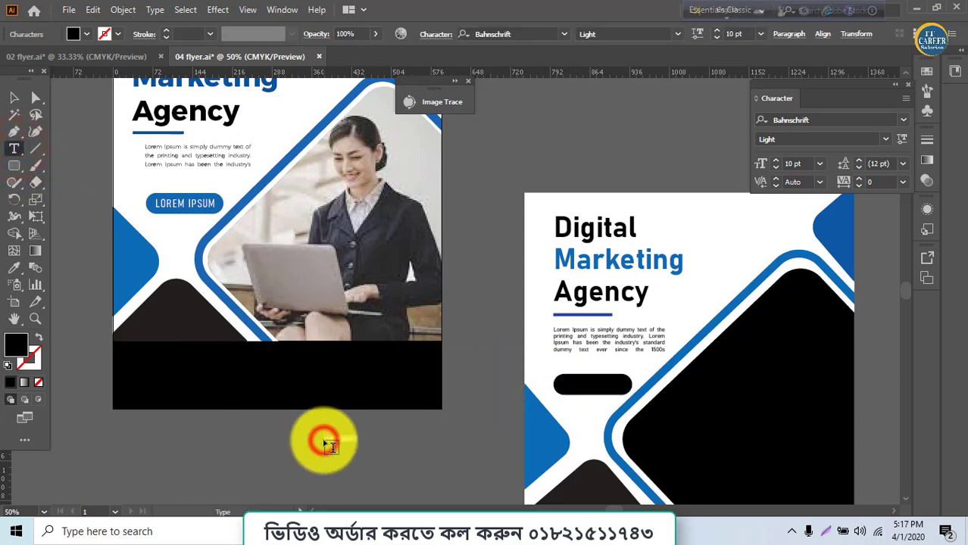
{"action": "left_click", "coordinate": [776, 161]}
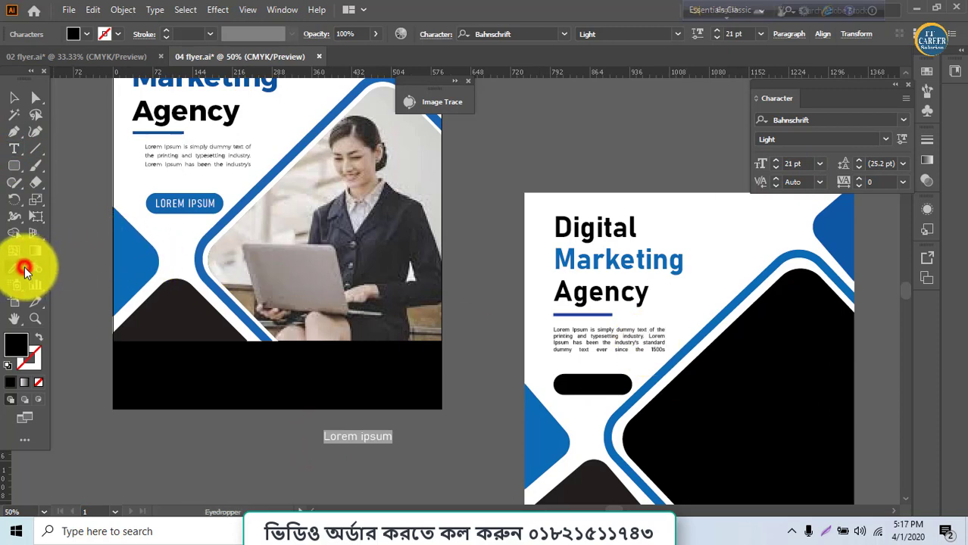
{"action": "left_click", "coordinate": [784, 249]}
{"action": "left_click", "coordinate": [745, 247]}
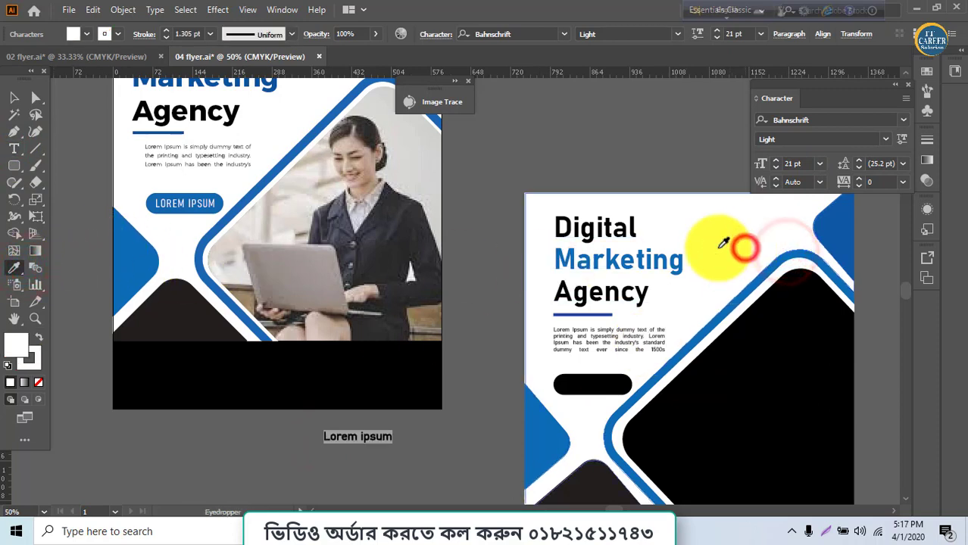
{"action": "left_click", "coordinate": [14, 98]}
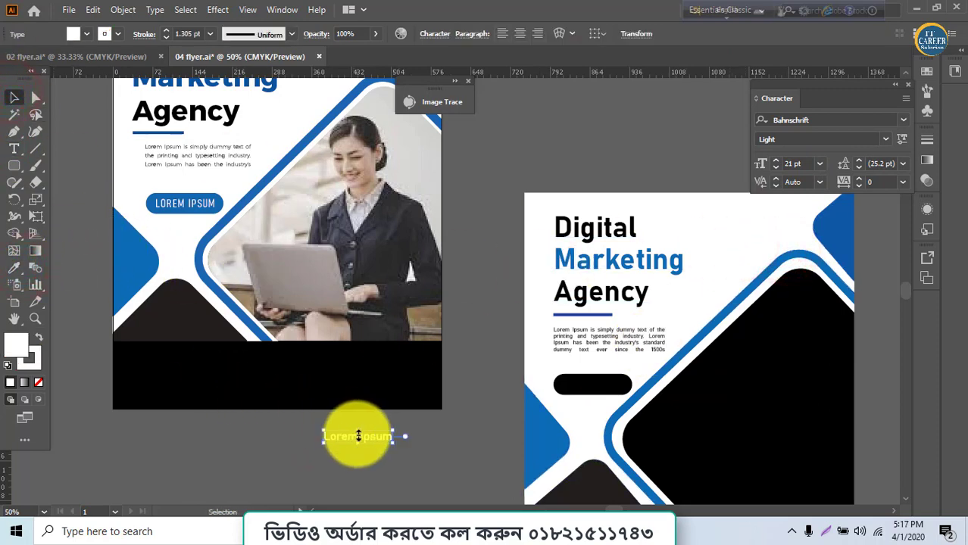
{"action": "left_click_drag", "start_coordinate": [361, 436], "coordinate": [600, 386]}
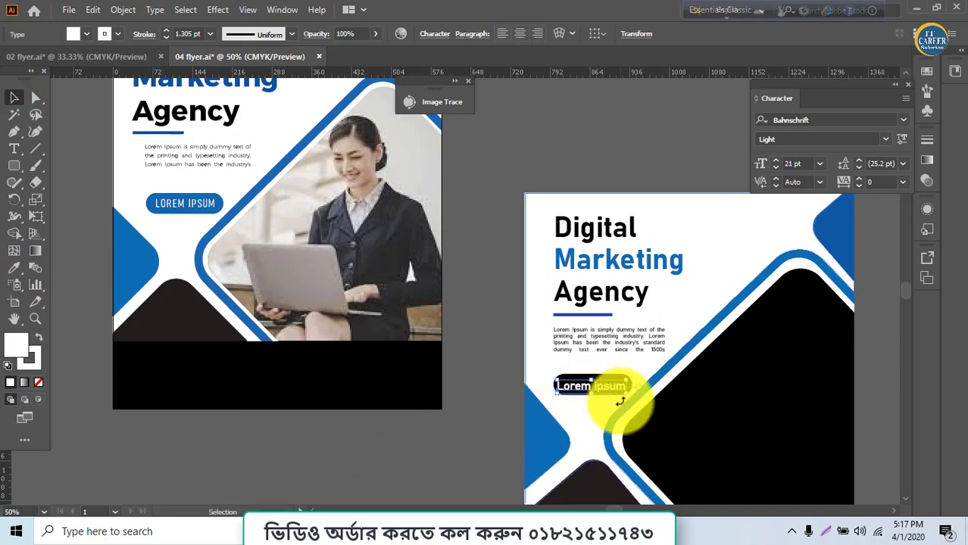
{"action": "key", "text": "ctrl+plus"}
{"action": "key", "text": "ctrl+plus"}
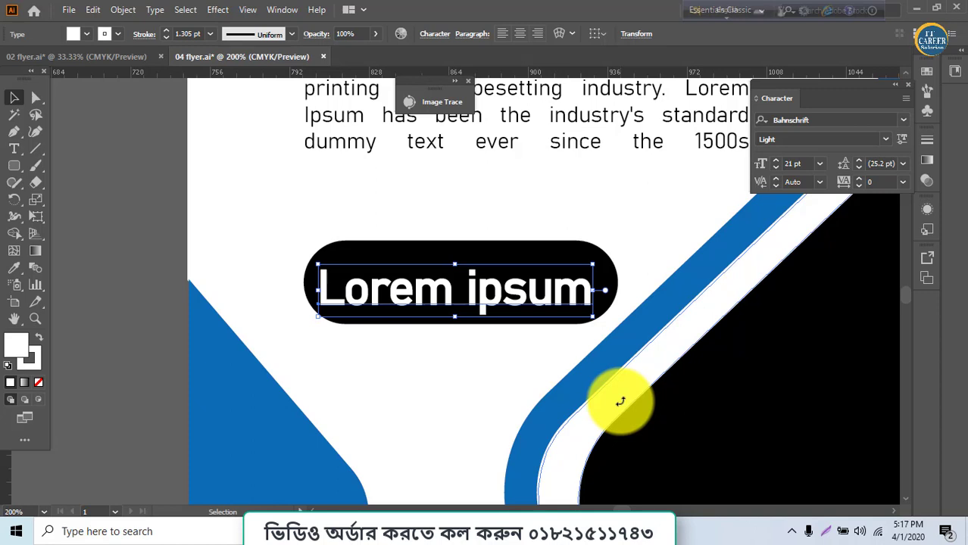
Step: Widen the pill slightly and centre the label in it horizontally and vertically
{"action": "left_click", "coordinate": [610, 281]}
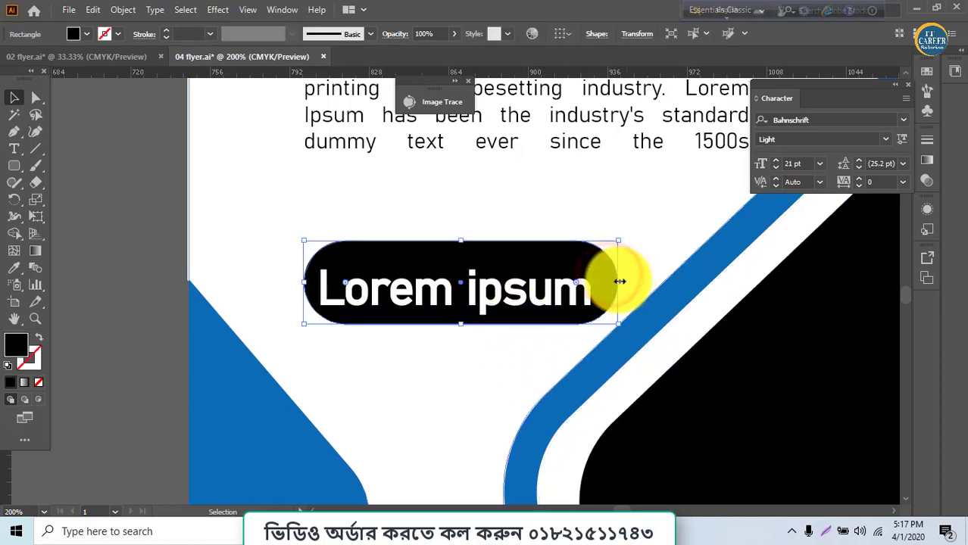
{"action": "left_click_drag", "start_coordinate": [620, 281], "coordinate": [626, 281]}
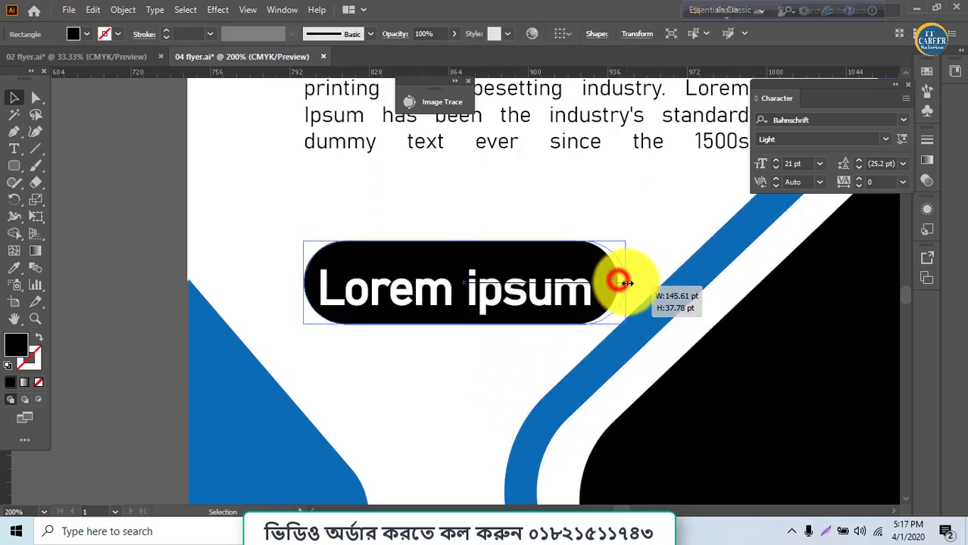
{"action": "left_click", "coordinate": [515, 292], "text": "shift"}
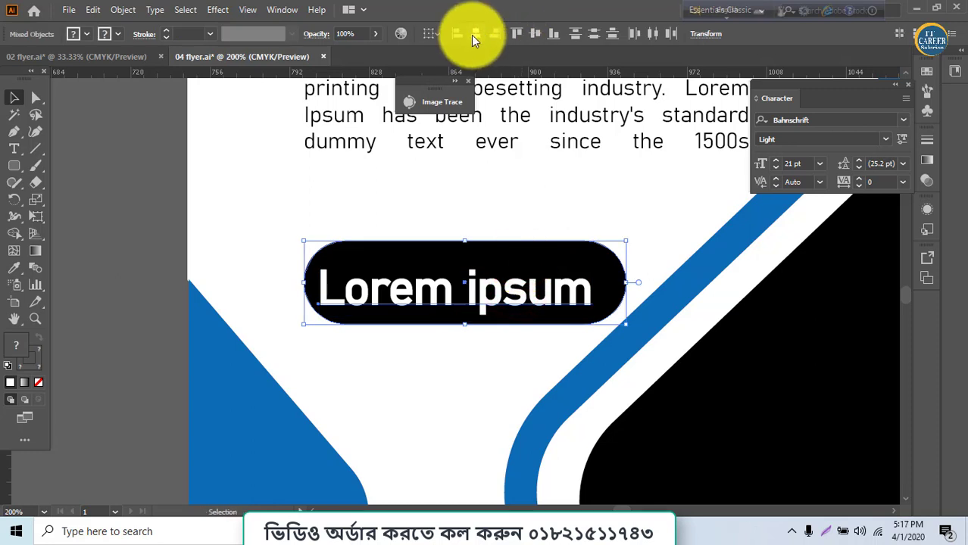
{"action": "left_click", "coordinate": [472, 34]}
{"action": "left_click", "coordinate": [536, 33]}
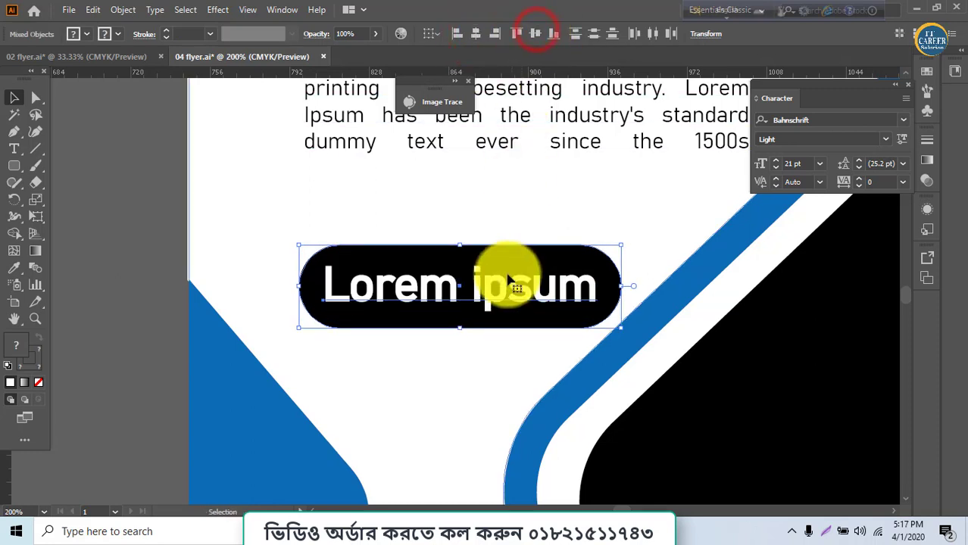
{"action": "left_click", "coordinate": [485, 217]}
Step: Give the pill the blue stripe's colour with the Eyedropper and view the whole flyer
{"action": "left_click", "coordinate": [488, 261]}
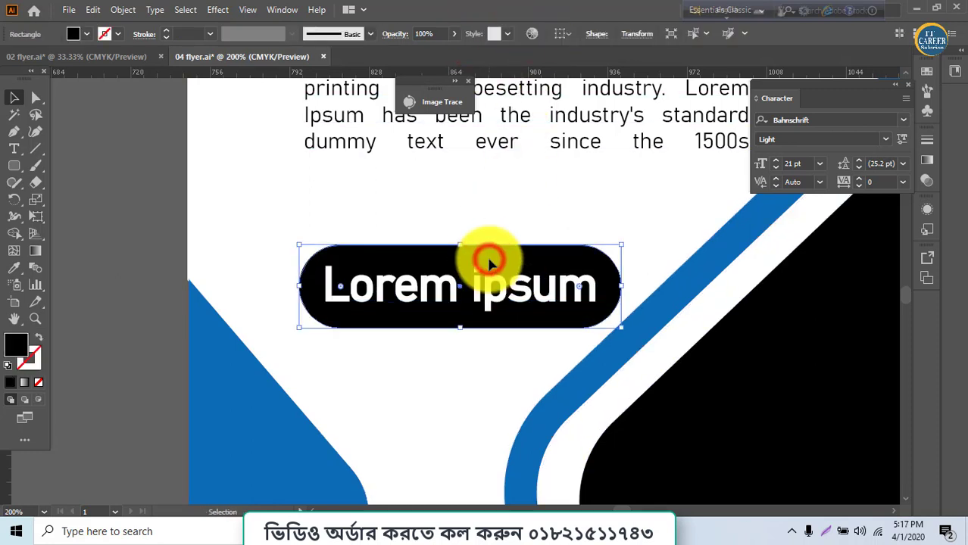
{"action": "key", "text": "i"}
{"action": "left_click", "coordinate": [653, 289]}
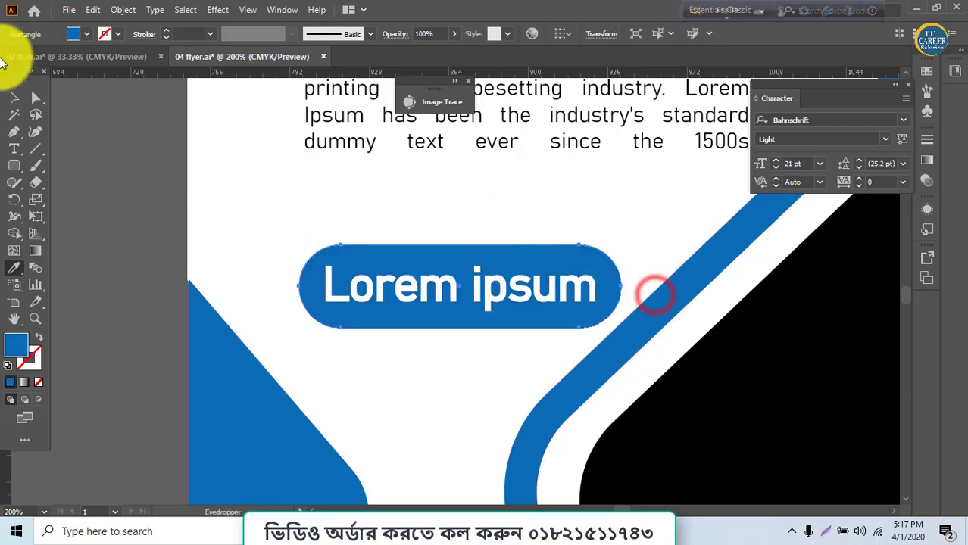
{"action": "left_click", "coordinate": [12, 99]}
{"action": "key", "text": "ctrl+minus"}
{"action": "key", "text": "ctrl+minus"}
{"action": "key", "text": "ctrl+minus"}
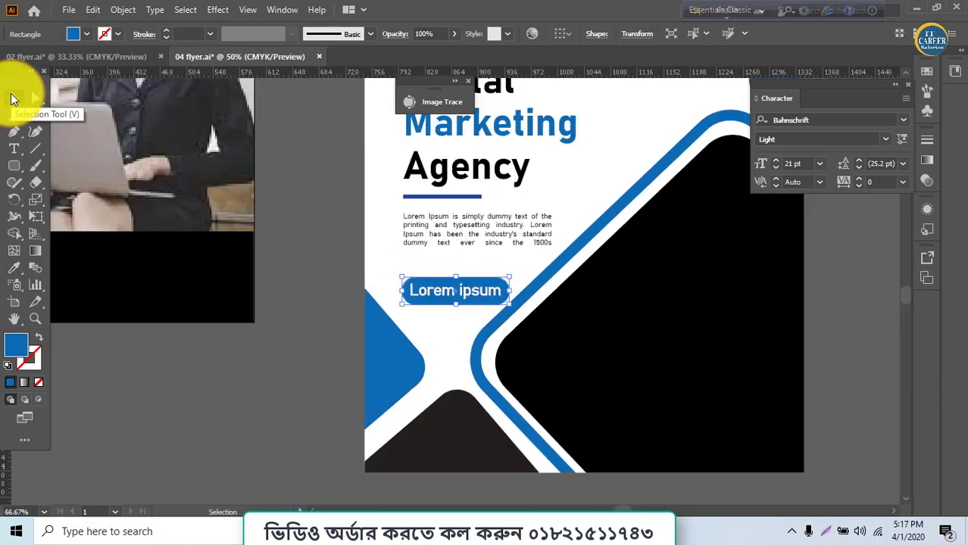
{"action": "key", "text": "ctrl+minus"}
{"action": "scroll", "coordinate": [190, 250], "scroll_direction": "up", "scroll_amount": 2}
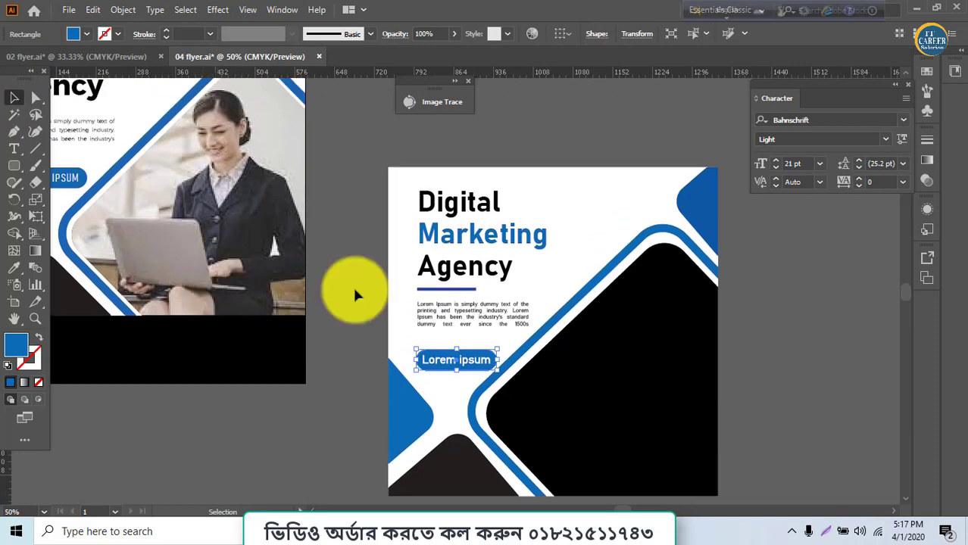
Step: Ungroup the flyer artwork and select the black rounded frame shape
{"action": "left_click", "coordinate": [562, 407]}
{"action": "right_click", "coordinate": [659, 394]}
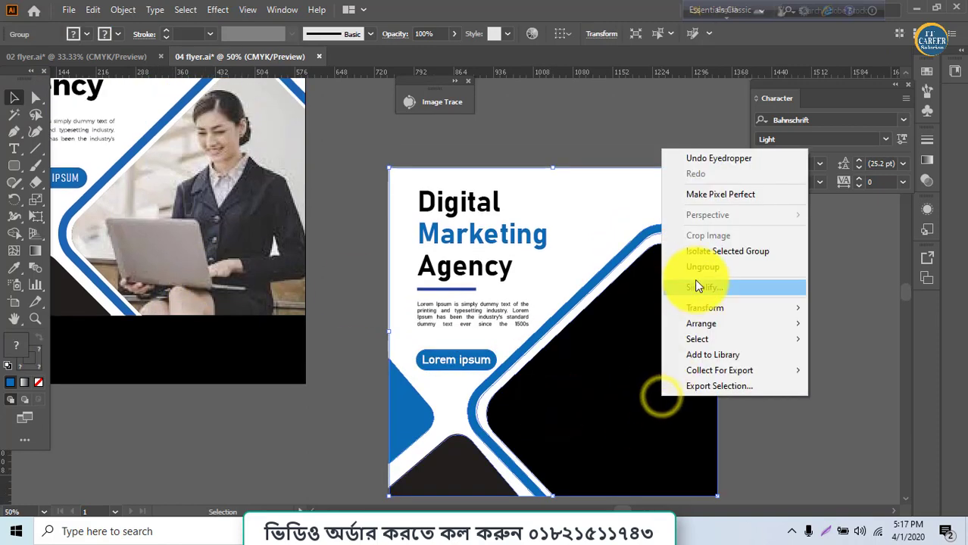
{"action": "left_click", "coordinate": [694, 270]}
{"action": "left_click", "coordinate": [778, 342]}
{"action": "left_click", "coordinate": [660, 359]}
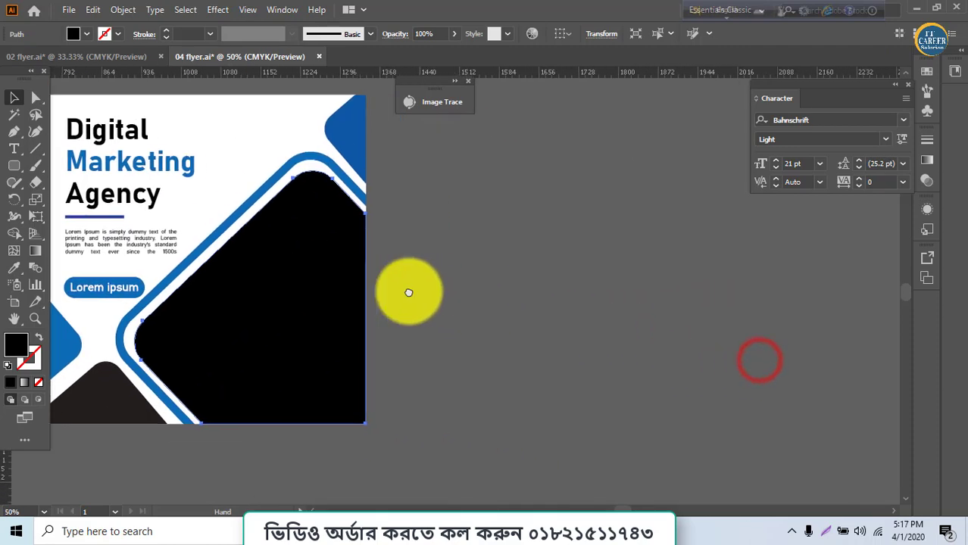
Step: Move the black rounded shape onto the empty canvas right of the flyer, then switch to Chrome
{"action": "left_click_drag", "start_coordinate": [759, 358], "coordinate": [398, 287]}
{"action": "left_click_drag", "start_coordinate": [299, 308], "coordinate": [612, 338]}
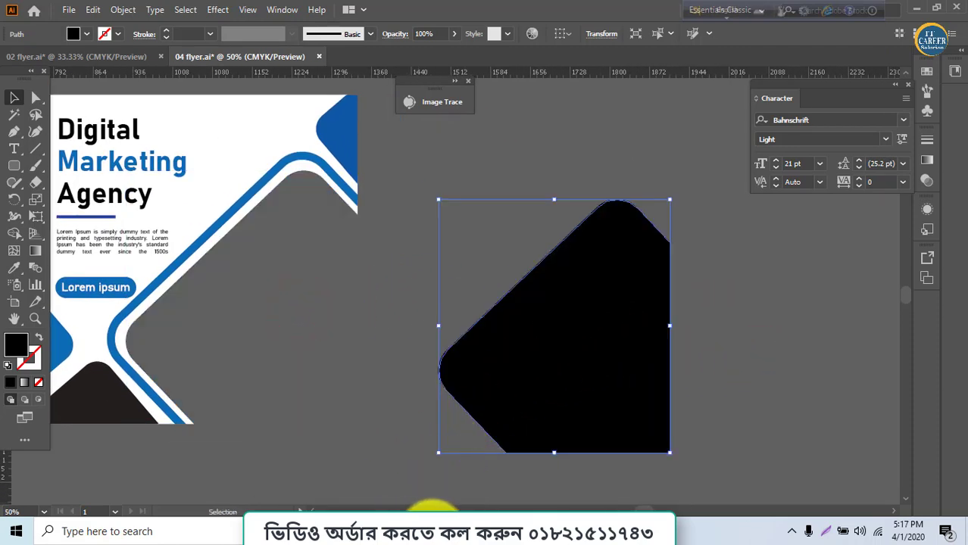
{"action": "left_click", "coordinate": [438, 532]}
Step: Run a Google search for 'female laptop' in a new tab
{"action": "left_click", "coordinate": [371, 11]}
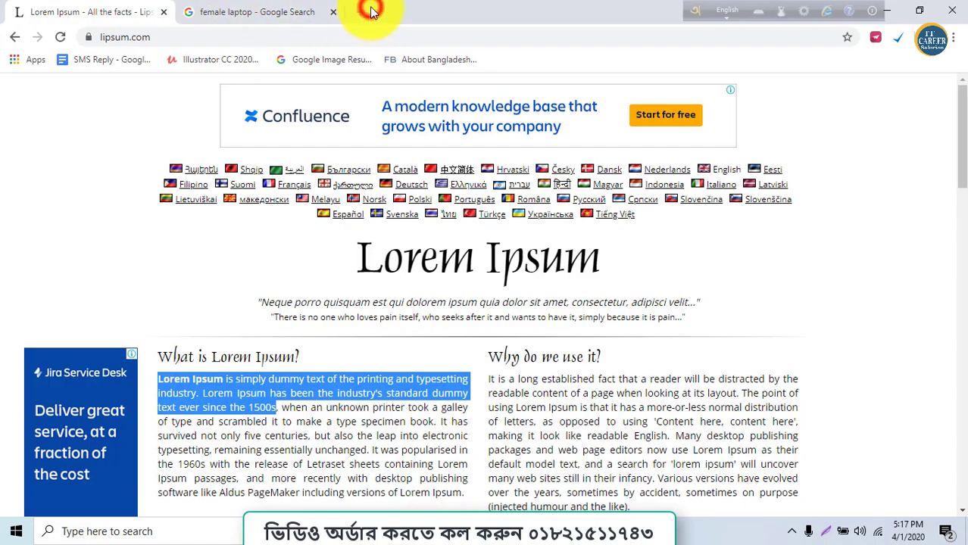
{"action": "left_click", "coordinate": [363, 13]}
{"action": "type", "text": "fe"}
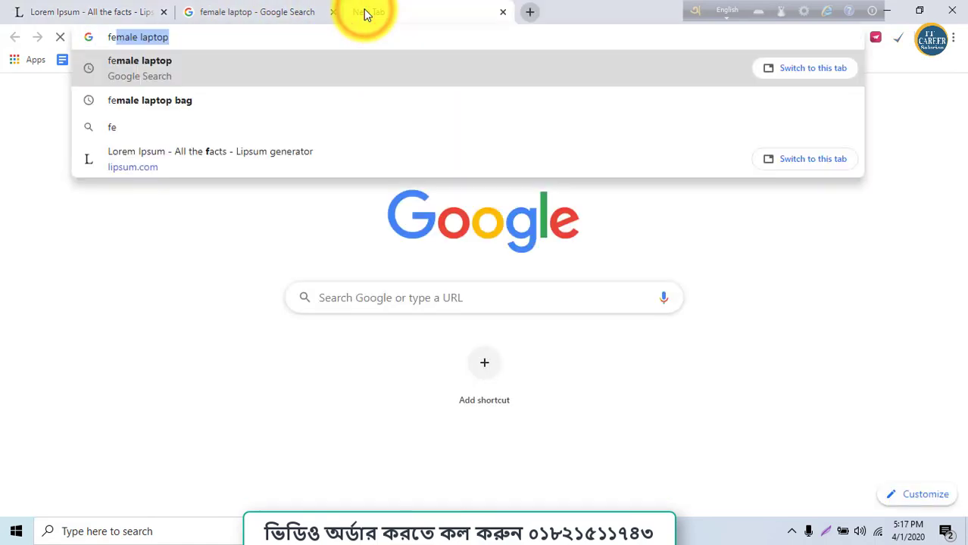
{"action": "key", "text": "Return"}
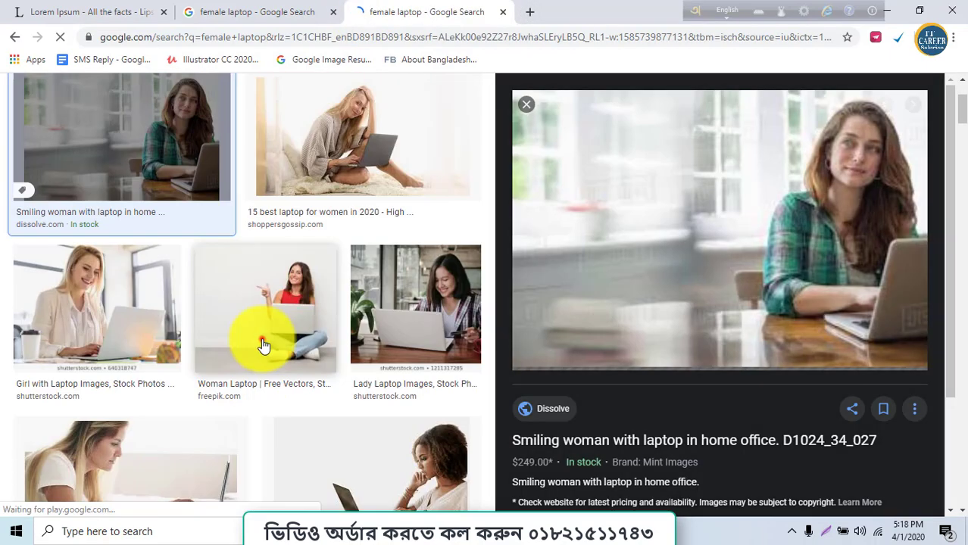
Step: Copy the Woman Laptop photo from its image preview and return to Illustrator
{"action": "left_click", "coordinate": [259, 336]}
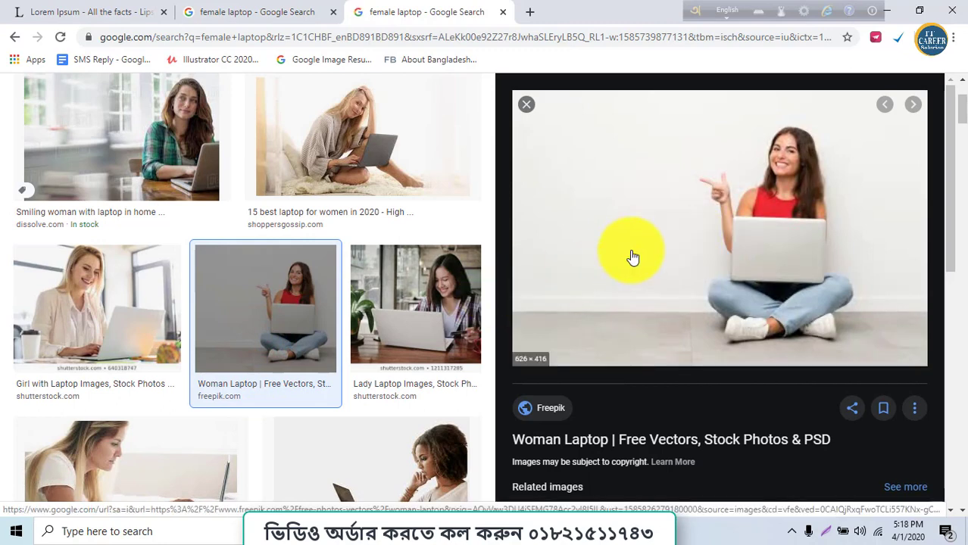
{"action": "right_click", "coordinate": [656, 206]}
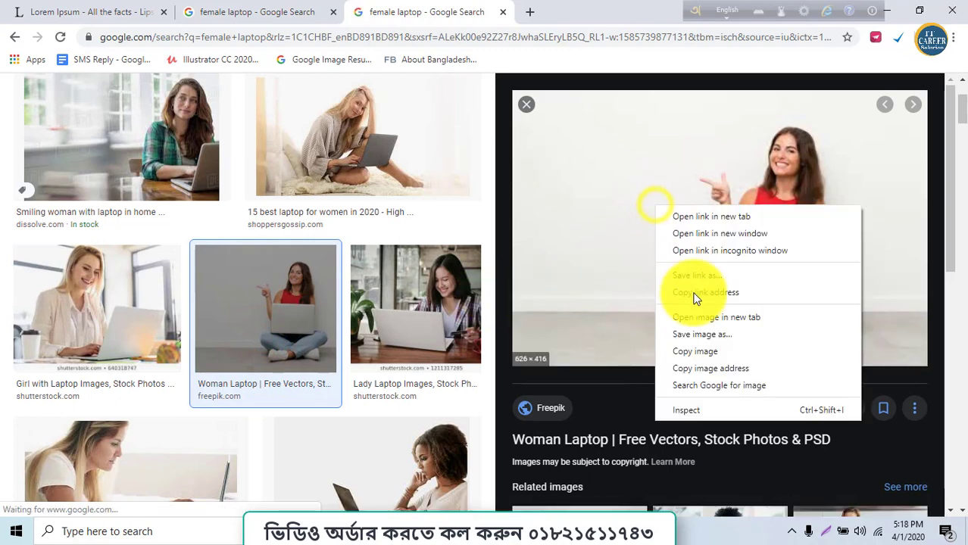
{"action": "left_click", "coordinate": [688, 352]}
{"action": "left_click", "coordinate": [438, 530]}
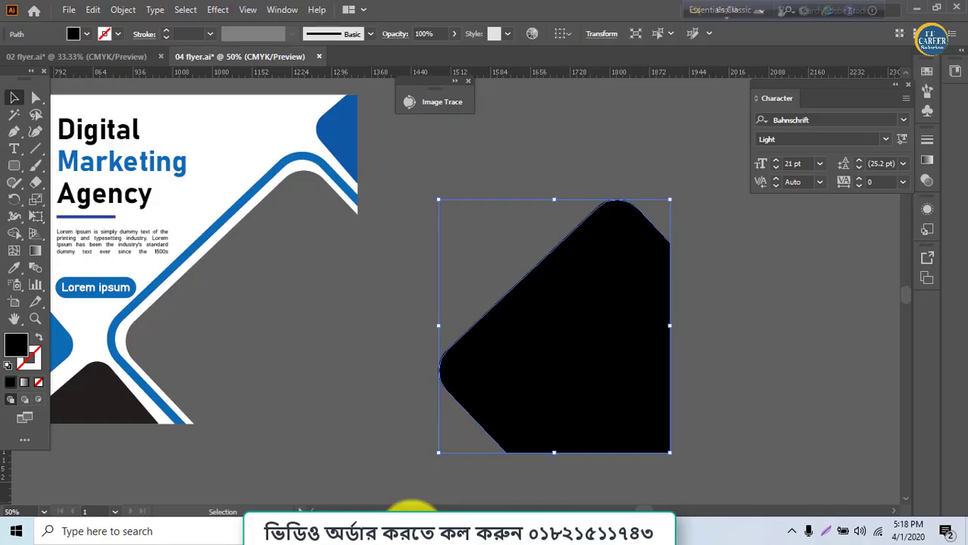
Step: Paste the laptop woman photo, enlarge it over the black rounded shape, and send it behind
{"action": "key", "text": "ctrl+v"}
{"action": "left_click_drag", "start_coordinate": [551, 360], "coordinate": [622, 398]}
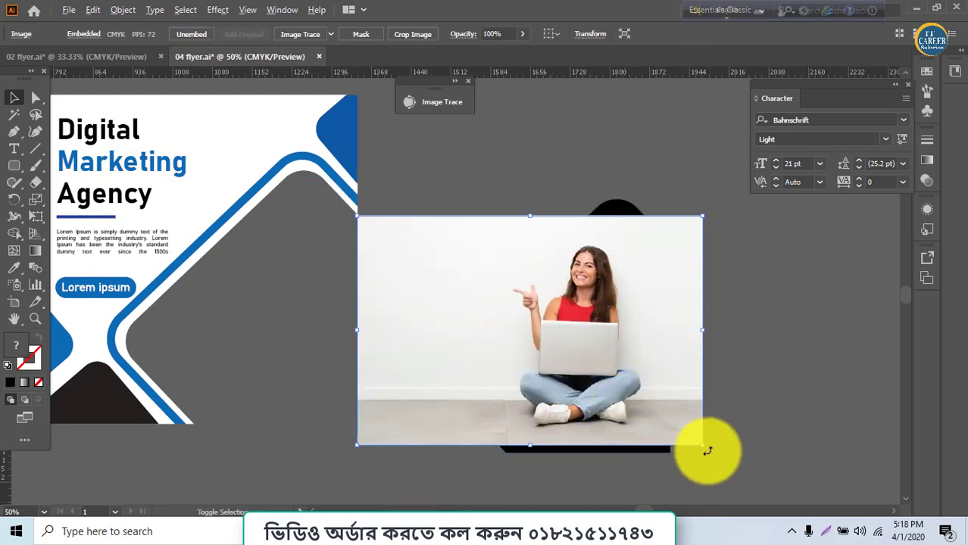
{"action": "left_click_drag", "start_coordinate": [702, 448], "coordinate": [728, 474]}
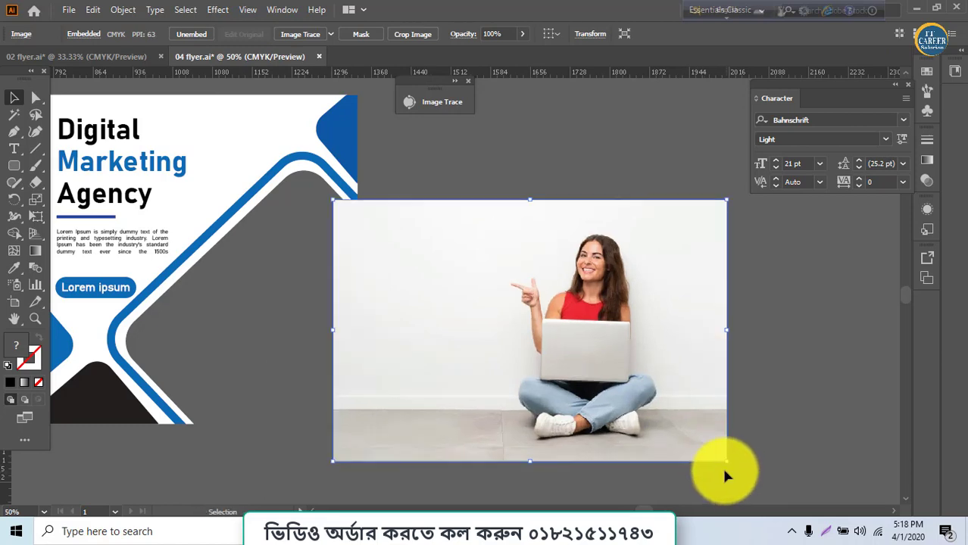
{"action": "right_click", "coordinate": [695, 420]}
{"action": "mouse_move", "coordinate": [773, 349]}
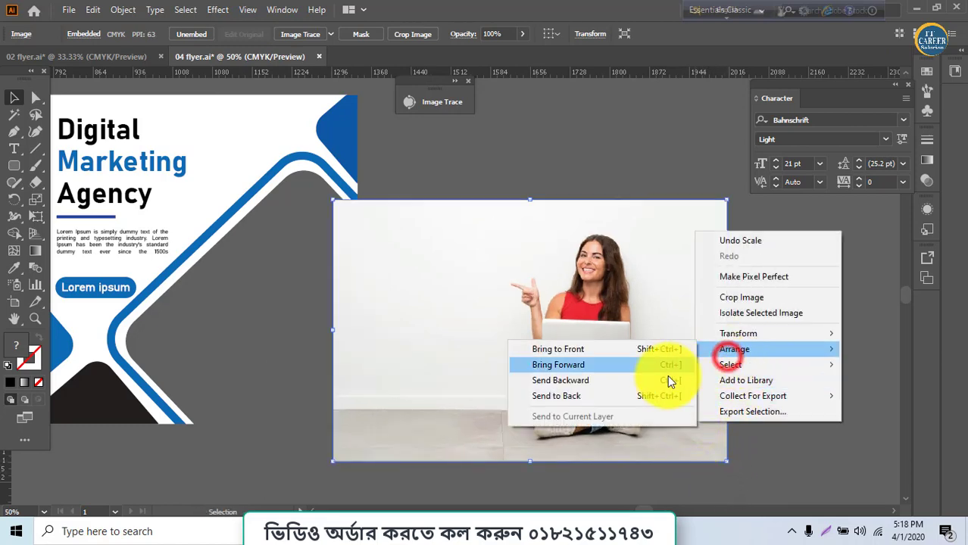
{"action": "left_click", "coordinate": [627, 395]}
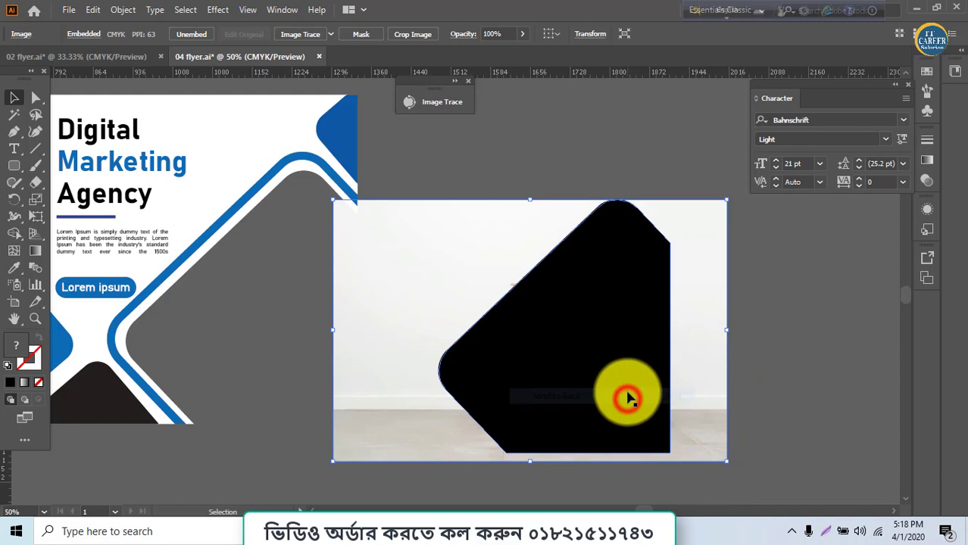
Step: Clip the photo to the black rounded shape and move the result into the flyer's blue frame
{"action": "left_click", "coordinate": [603, 159]}
{"action": "right_click", "coordinate": [634, 276]}
{"action": "left_click_drag", "start_coordinate": [590, 155], "coordinate": [650, 303]}
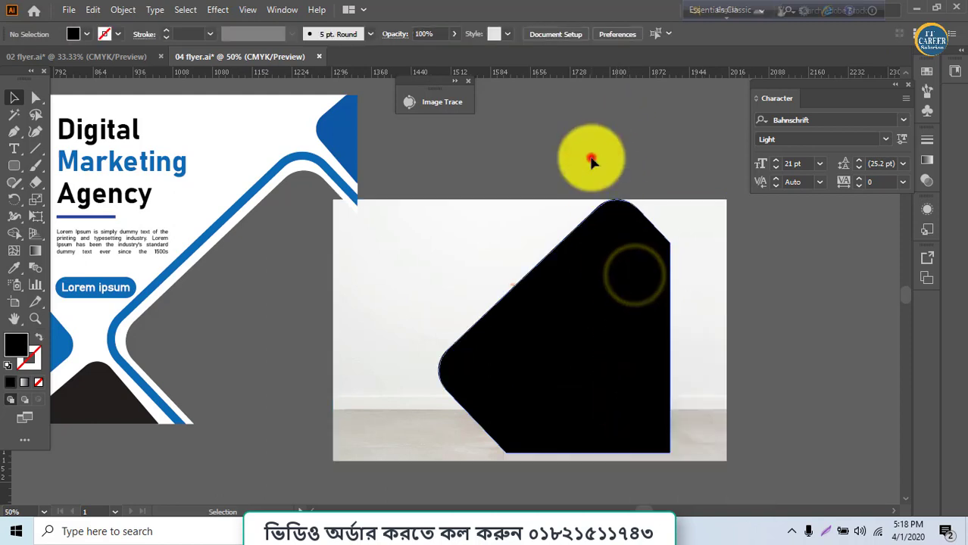
{"action": "right_click", "coordinate": [650, 300]}
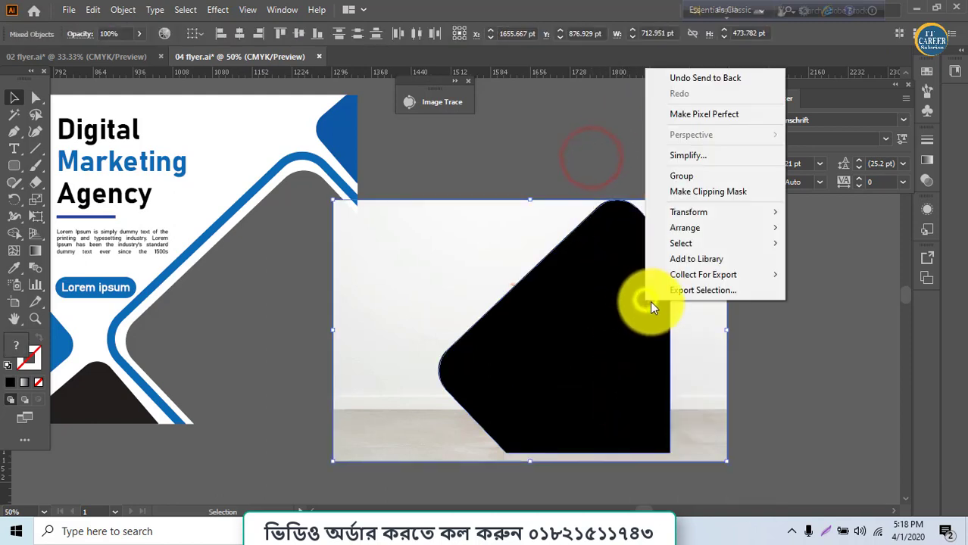
{"action": "left_click", "coordinate": [679, 192]}
{"action": "left_click_drag", "start_coordinate": [625, 376], "coordinate": [315, 347]}
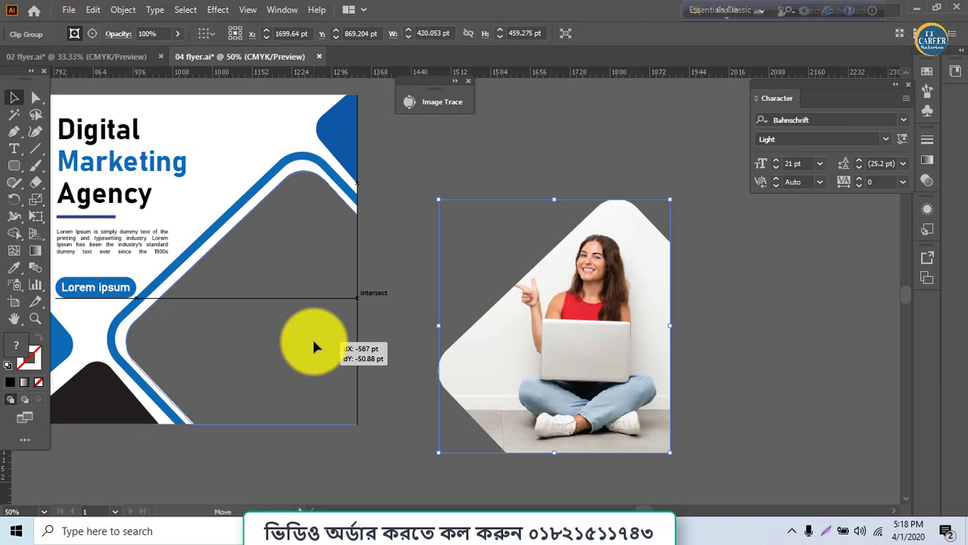
{"action": "left_click_drag", "start_coordinate": [315, 347], "coordinate": [315, 346]}
{"action": "left_click", "coordinate": [464, 390]}
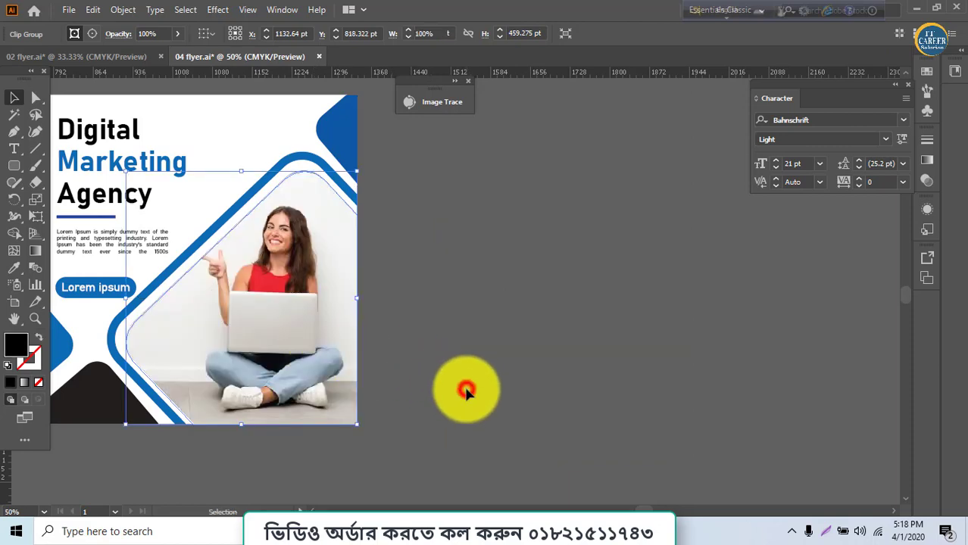
Step: At 100% view, nudge the clipped photo slightly up to align inside the blue frame
{"action": "left_click", "coordinate": [341, 336]}
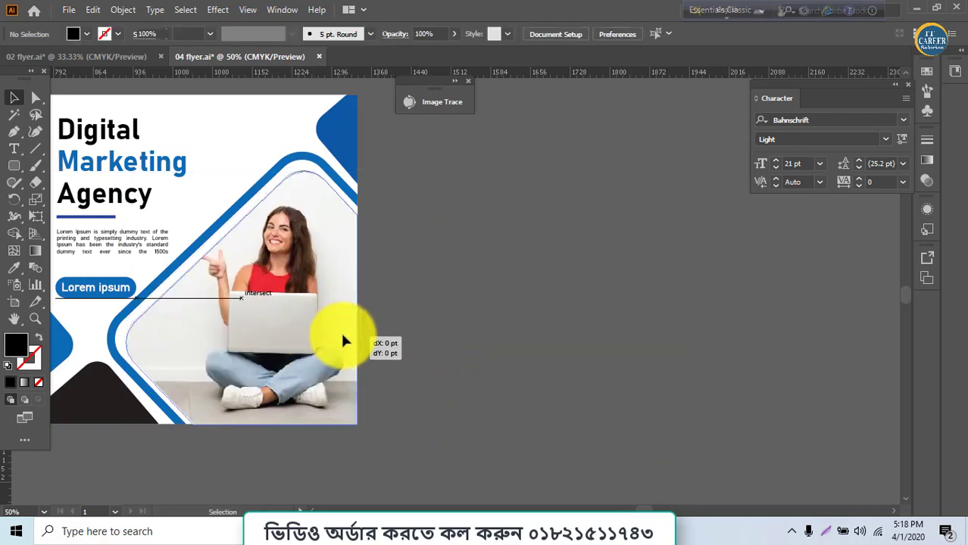
{"action": "key", "text": "ctrl+1"}
{"action": "scroll", "coordinate": [364, 345], "scroll_direction": "up", "scroll_amount": 3}
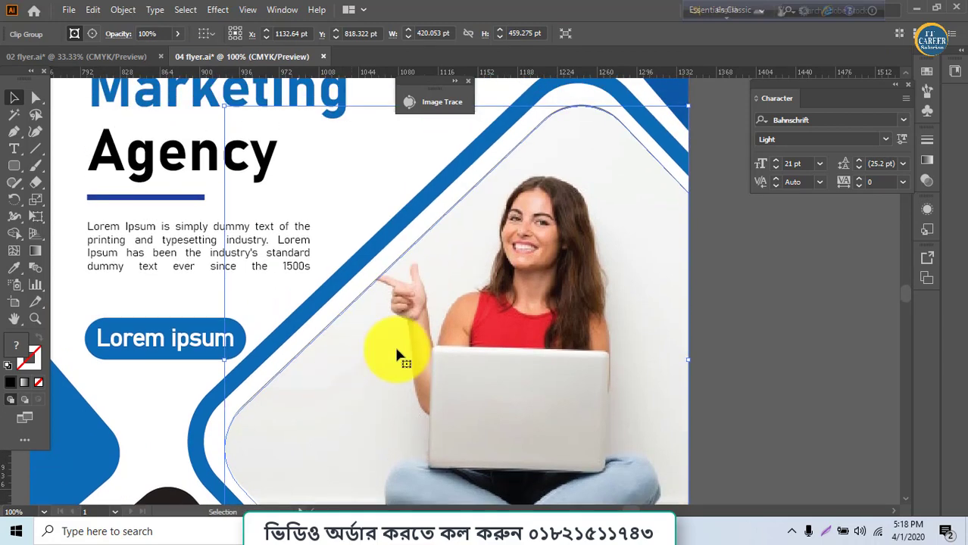
{"action": "left_click_drag", "start_coordinate": [568, 262], "coordinate": [565, 263]}
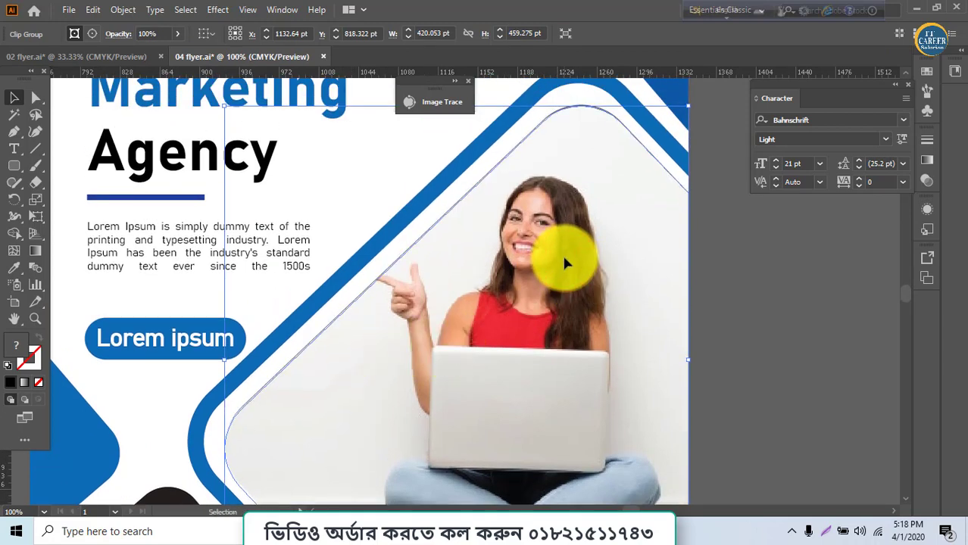
{"action": "left_click", "coordinate": [564, 261]}
{"action": "left_click_drag", "start_coordinate": [564, 261], "coordinate": [561, 259]}
{"action": "left_click", "coordinate": [778, 305]}
Step: Zoom back out to 50% and check the clipped photo's bounds against the whole flyer
{"action": "scroll", "coordinate": [769, 299], "scroll_direction": "down", "scroll_amount": 2}
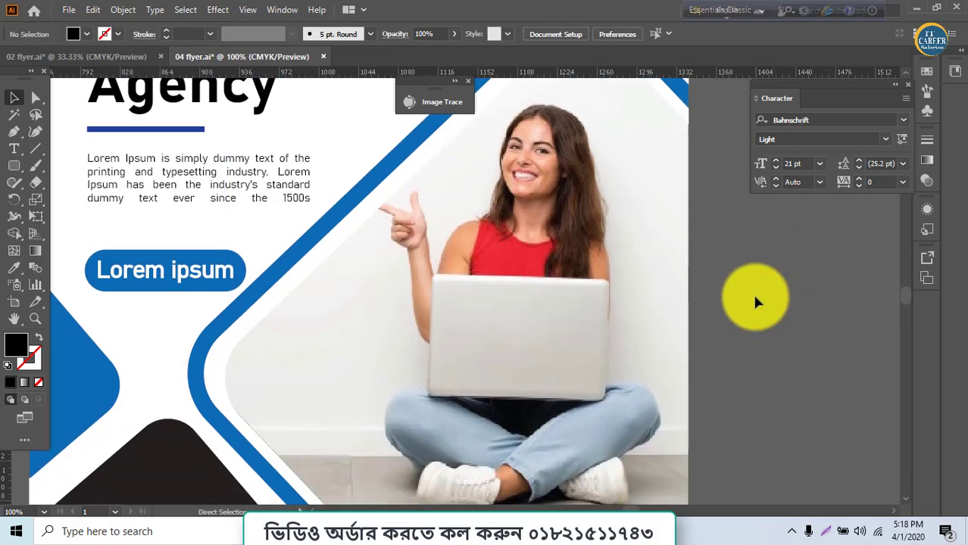
{"action": "key", "text": "ctrl+minus"}
{"action": "key", "text": "ctrl+minus"}
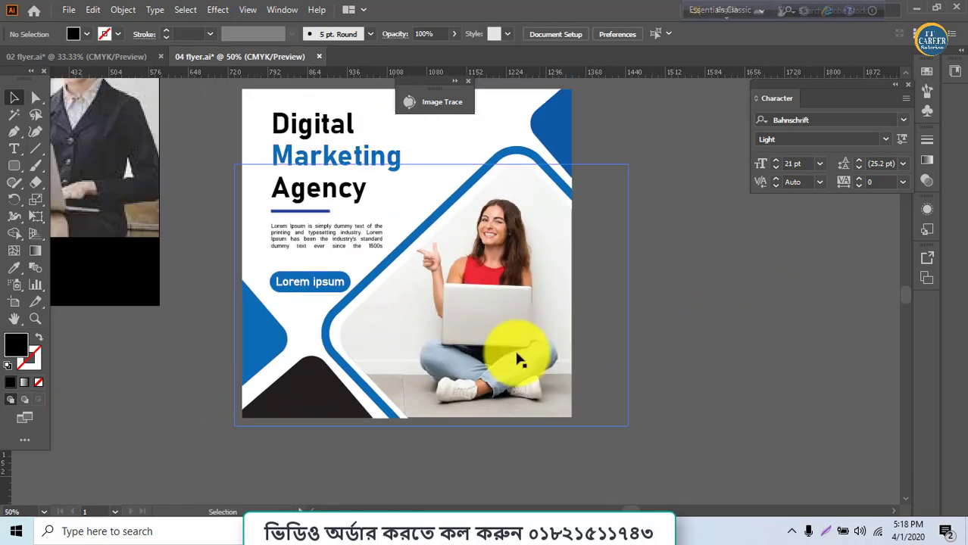
{"action": "left_click", "coordinate": [509, 362]}
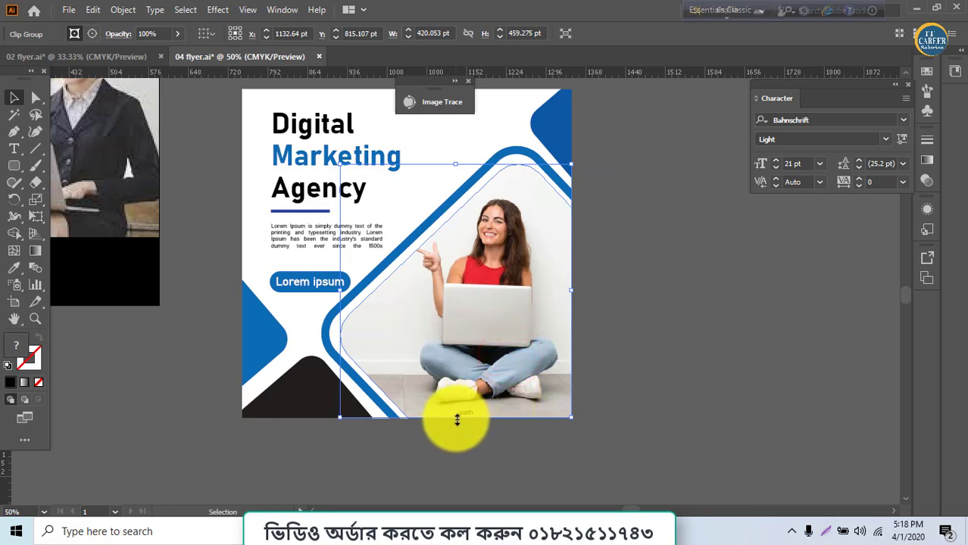
{"action": "left_click", "coordinate": [491, 443]}
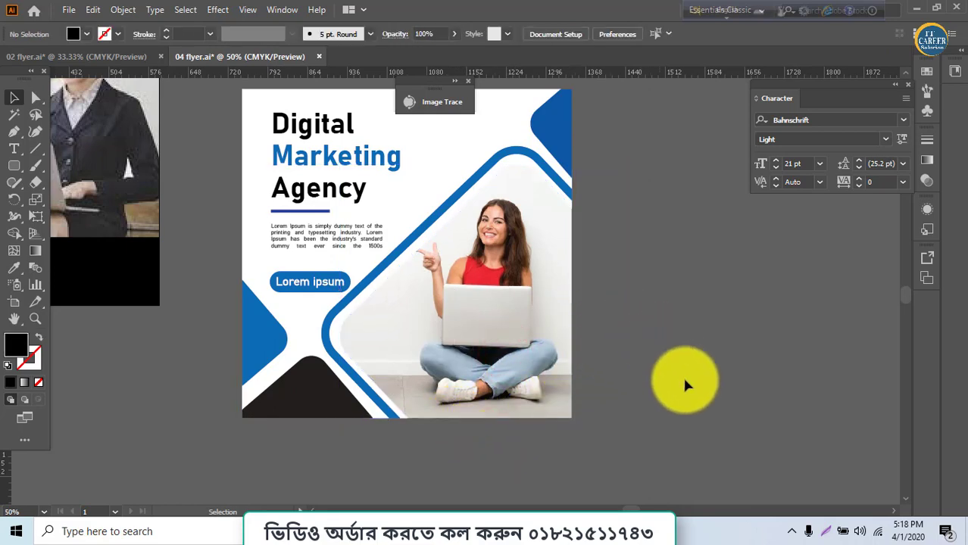
{"action": "scroll", "coordinate": [665, 415], "scroll_direction": "up", "scroll_amount": 1}
{"action": "scroll", "coordinate": [666, 416], "scroll_direction": "up", "scroll_amount": 1}
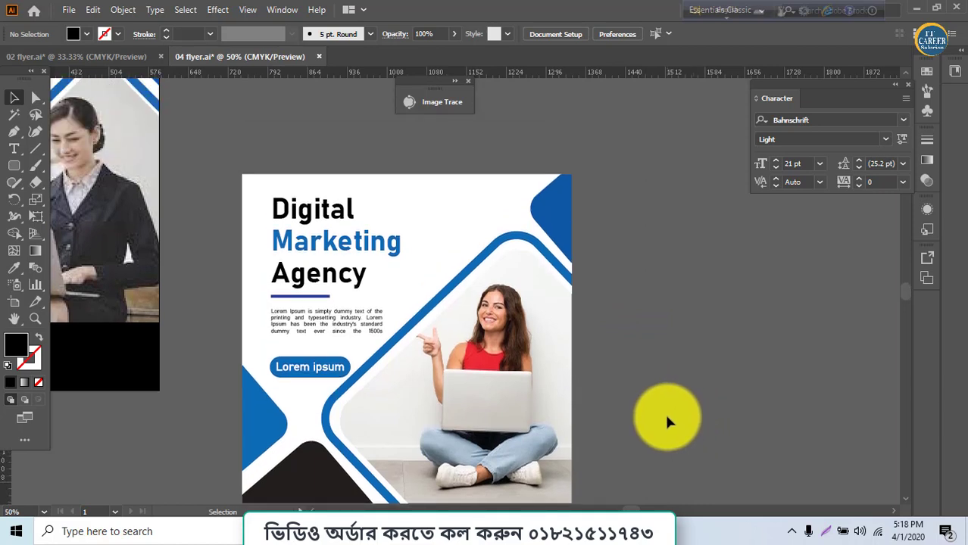
{"action": "scroll", "coordinate": [667, 421], "scroll_direction": "down", "scroll_amount": 1}
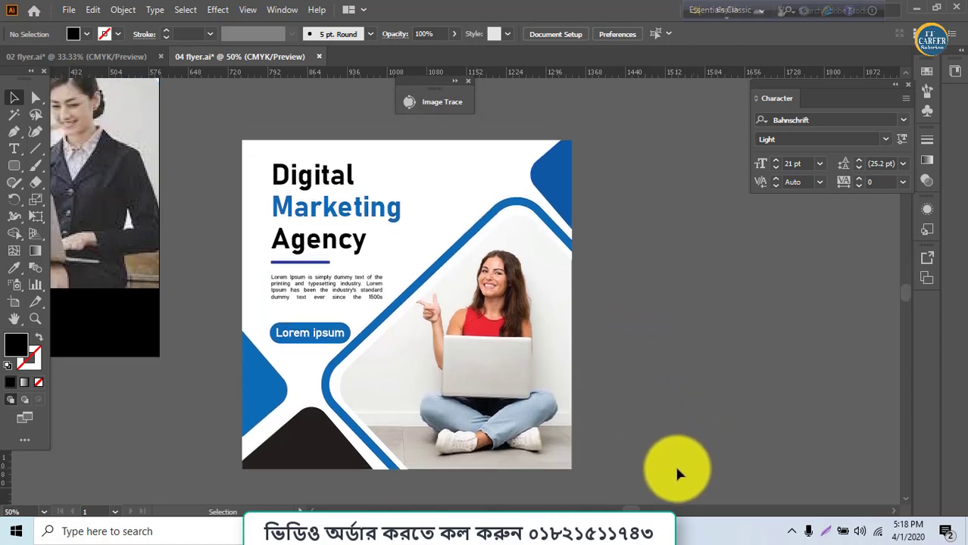